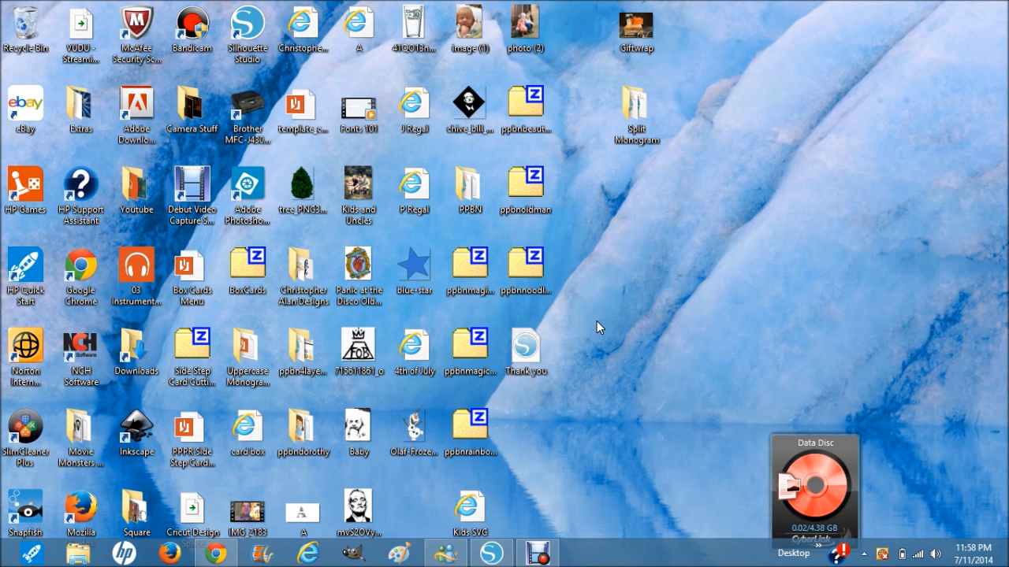
- Switch to Silhouette Studio, open its online design store and search for halloween
left_click(491, 555)
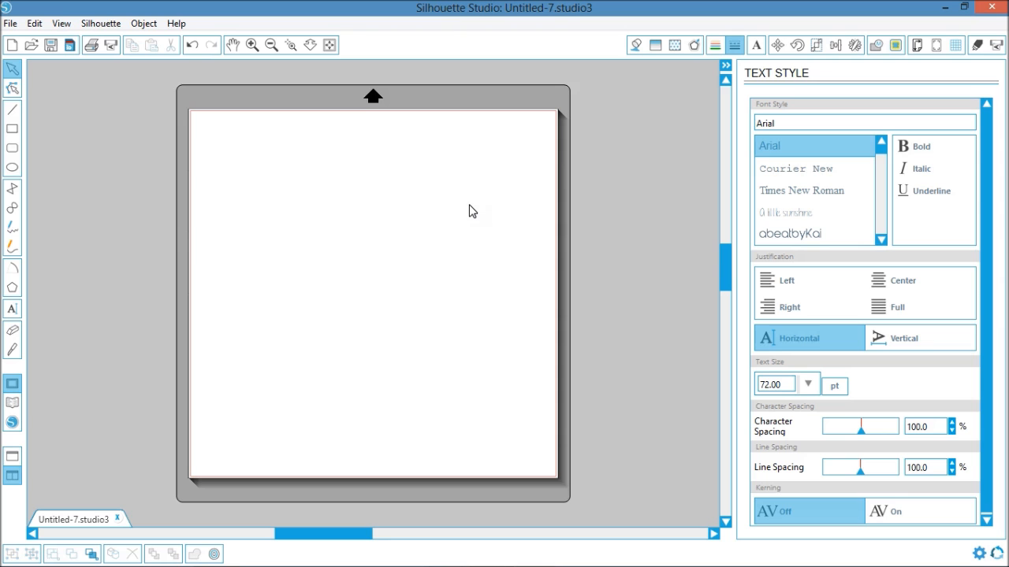
left_click(12, 423)
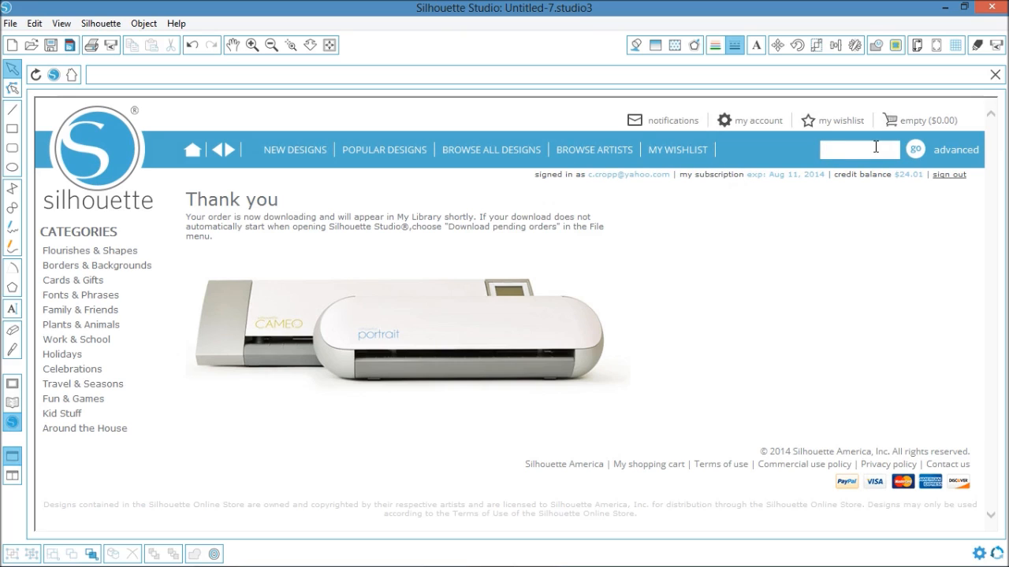
left_click(876, 146)
type("halloween")
key("Return")
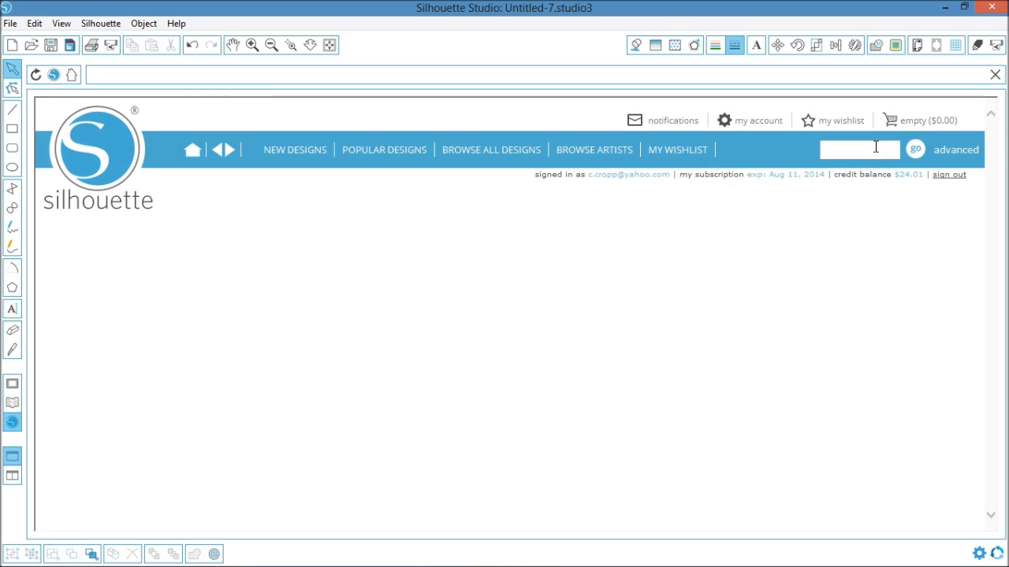
- Find the Halloween set with the ghost, skull, bats and pumpkin in the search results and add it to the cart
scroll(755, 197, "down", 4)
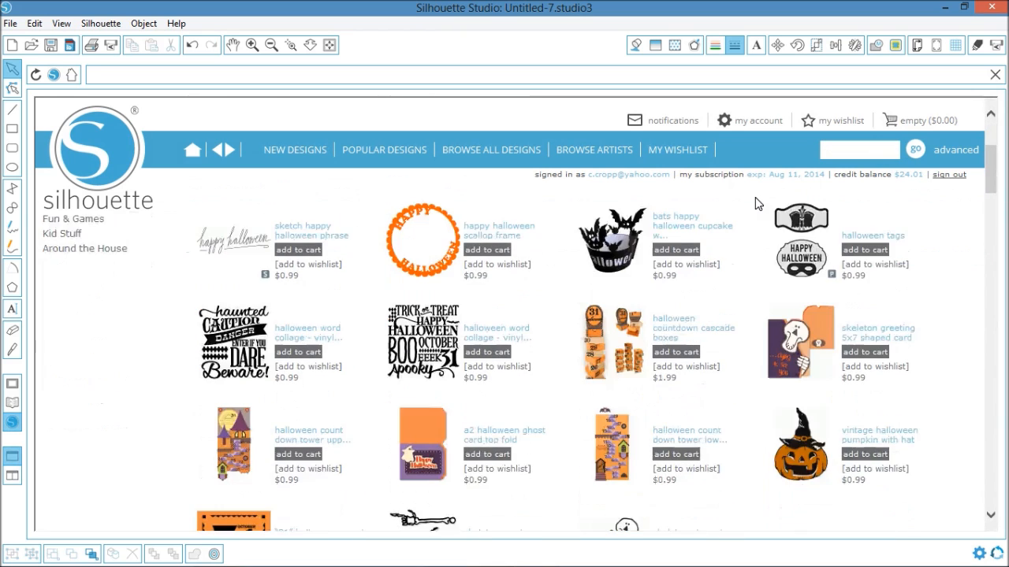
scroll(706, 286, "down", 5)
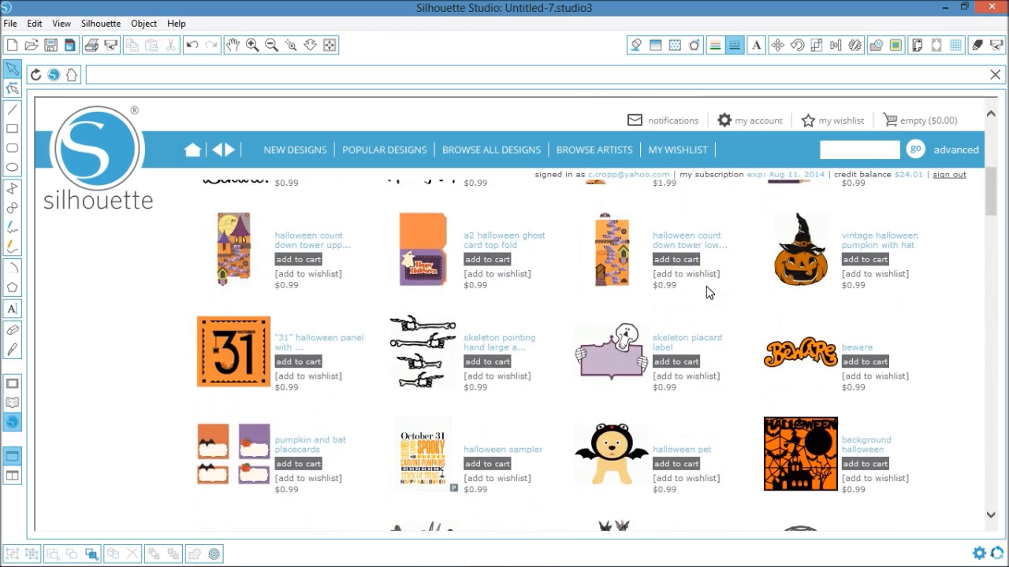
scroll(720, 246, "down", 10)
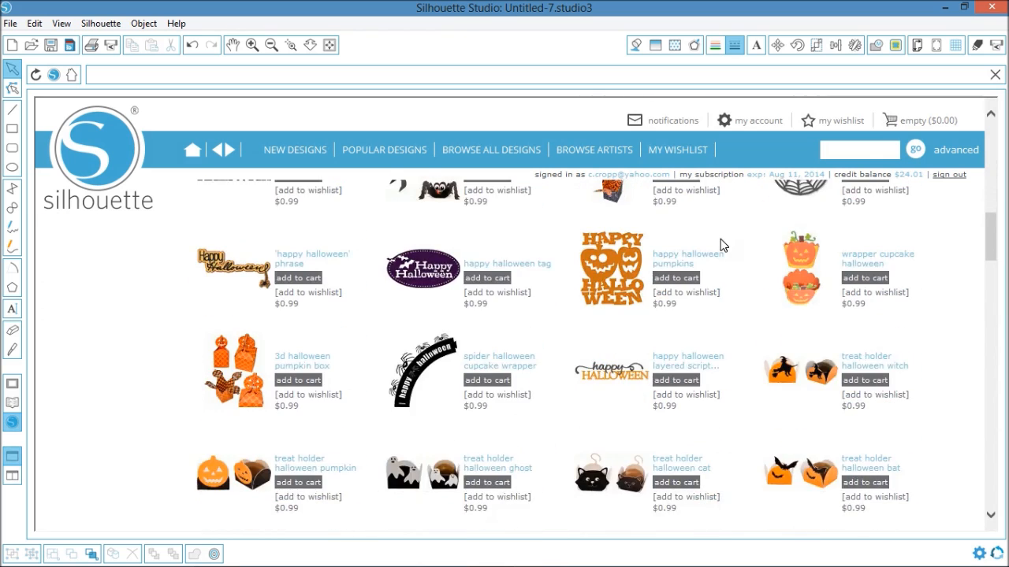
scroll(720, 245, "down", 14)
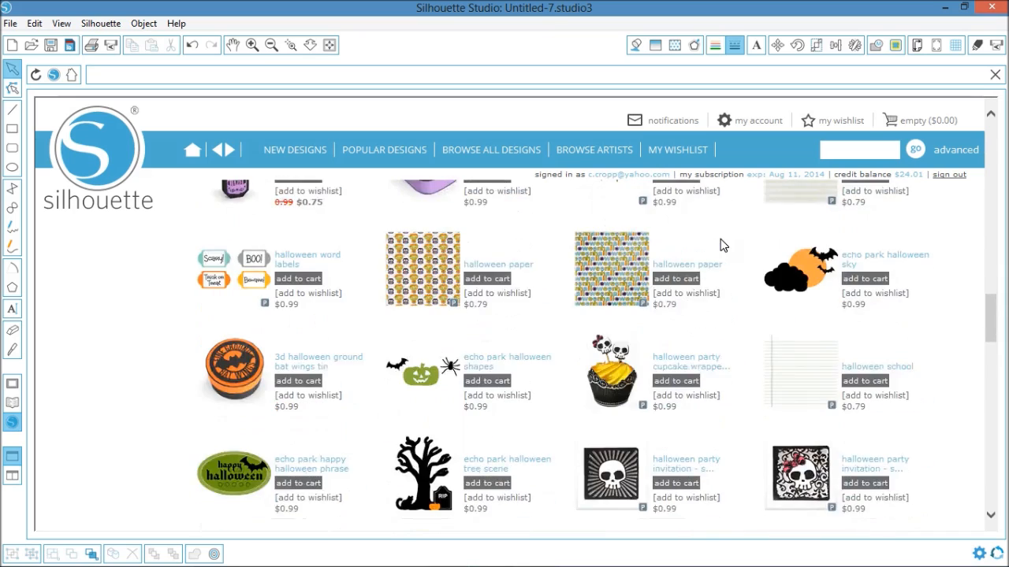
scroll(720, 245, "down", 14)
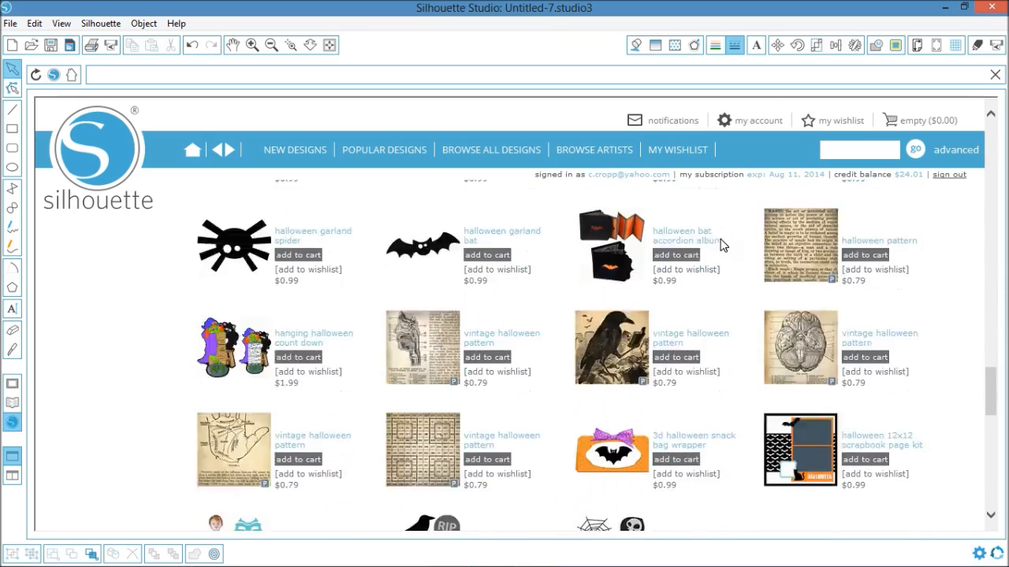
scroll(721, 245, "down", 3)
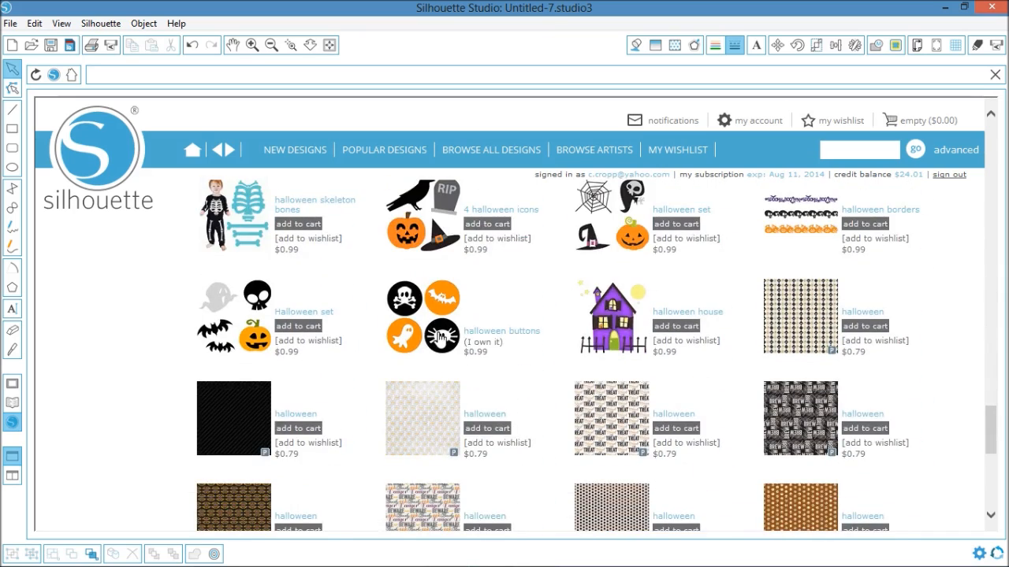
mouse_move(441, 337)
mouse_move(245, 323)
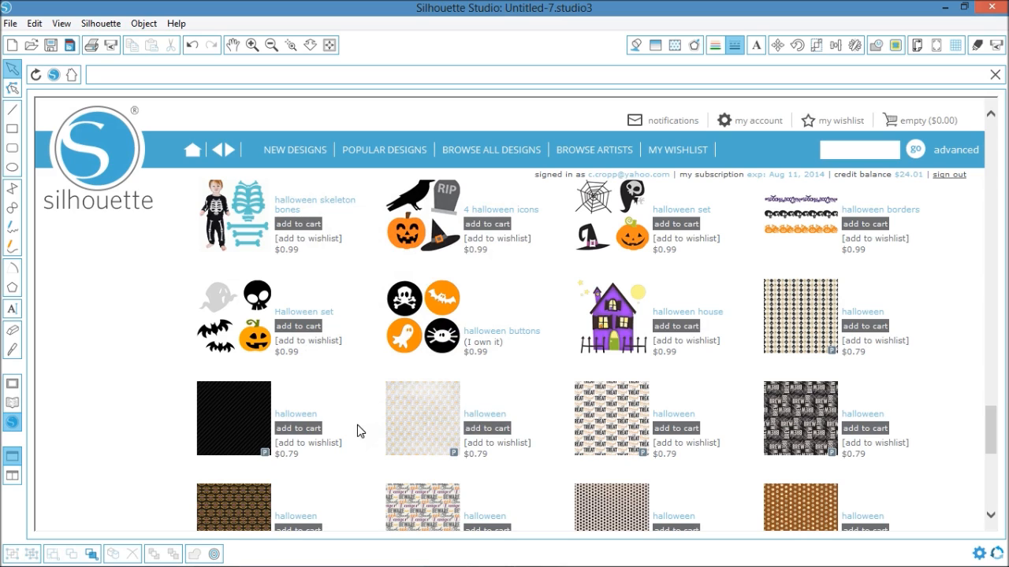
left_click(317, 328)
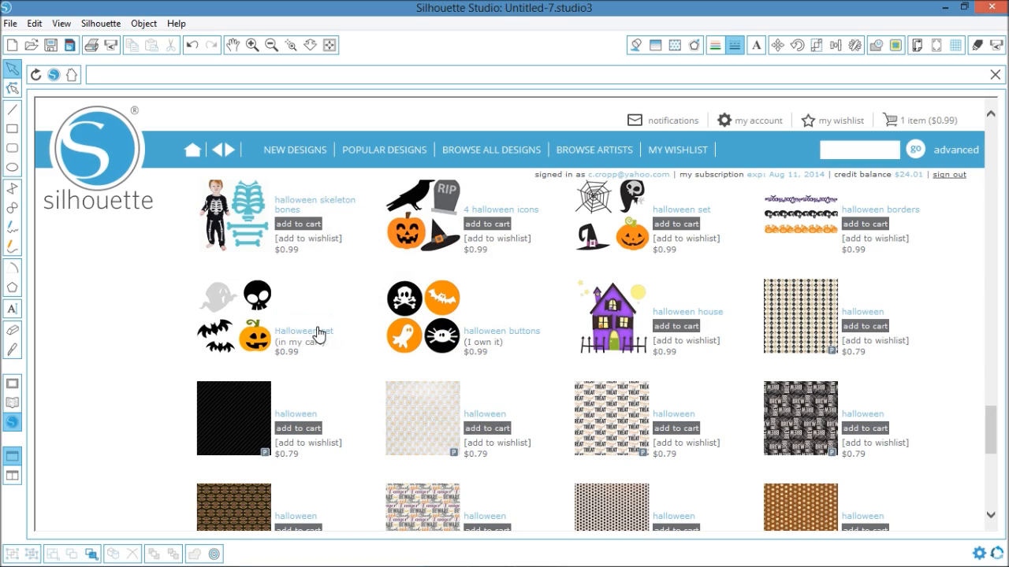
- Check out the cart for personal use, authorize the download with the account password and close the library view
left_click(921, 126)
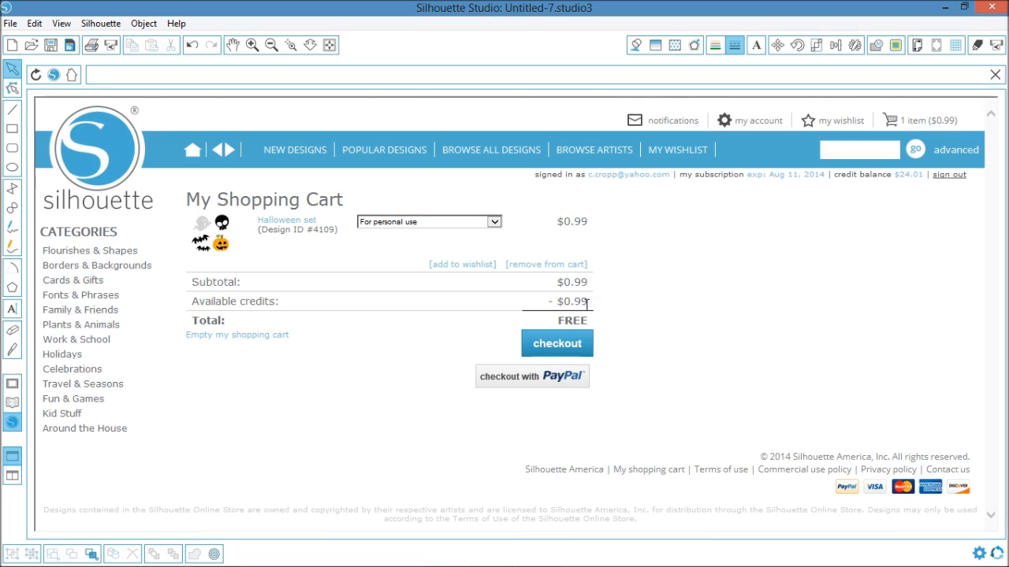
left_click(547, 347)
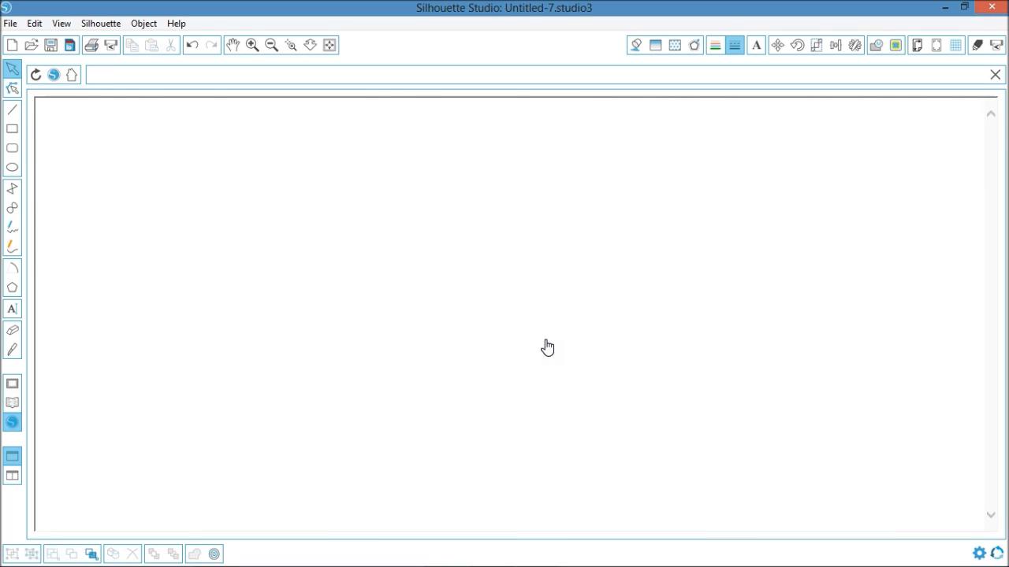
left_click(275, 309)
type("•••••••••")
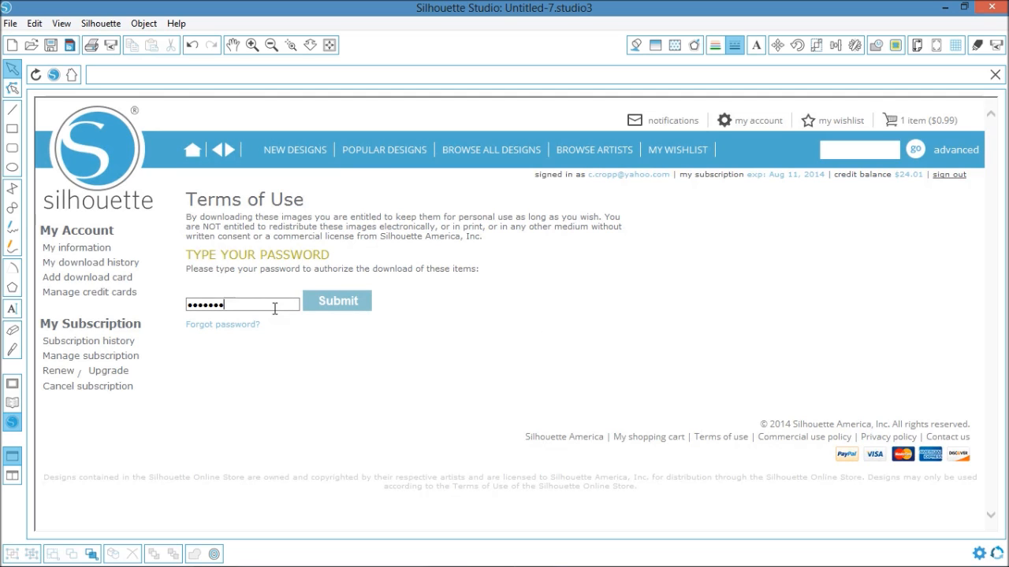
left_click(313, 306)
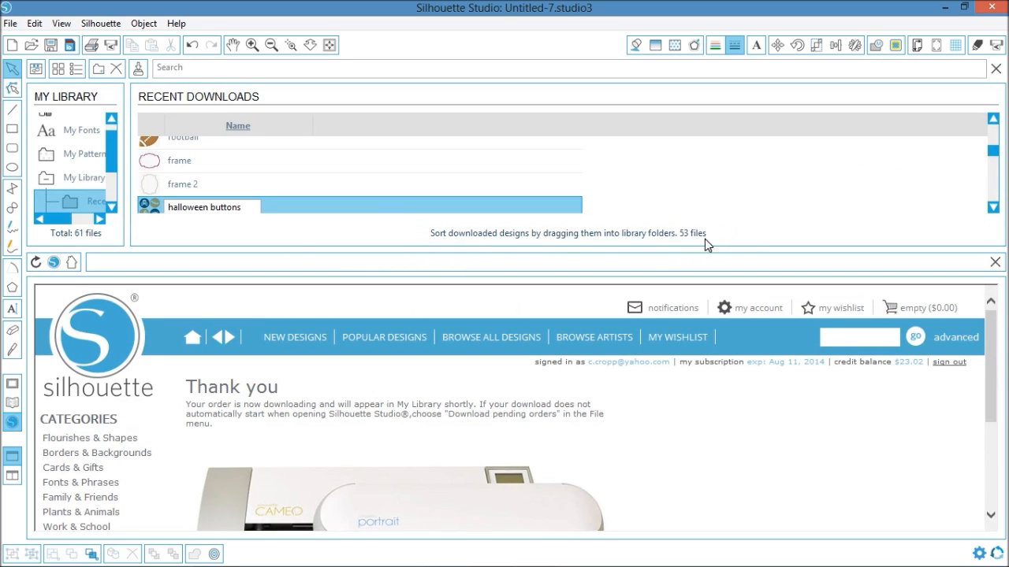
left_click(996, 69)
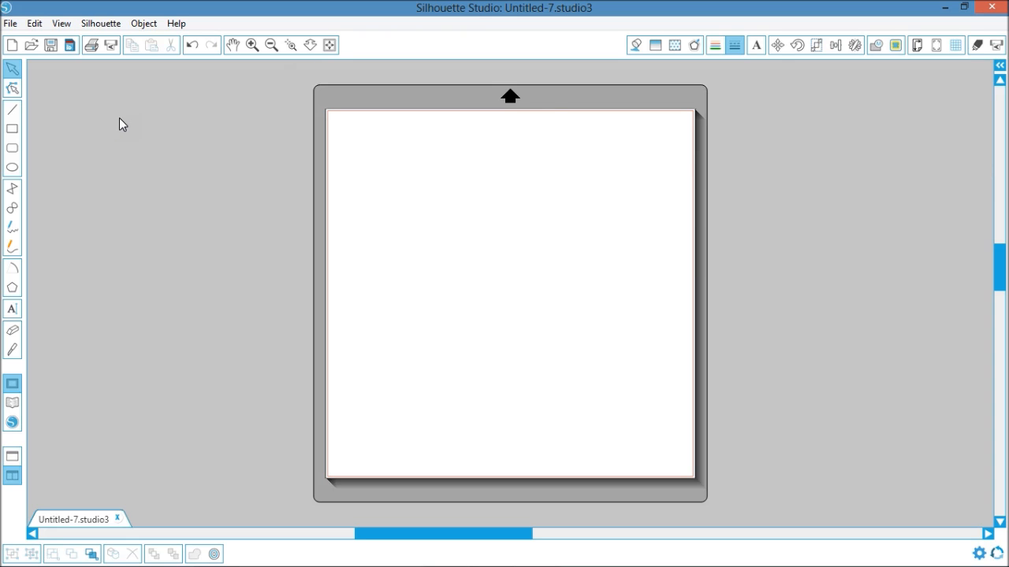
- Draw an upright rectangle about 7.5 in wide and 10.3 in high on the page and set its line style to solid
left_click(14, 133)
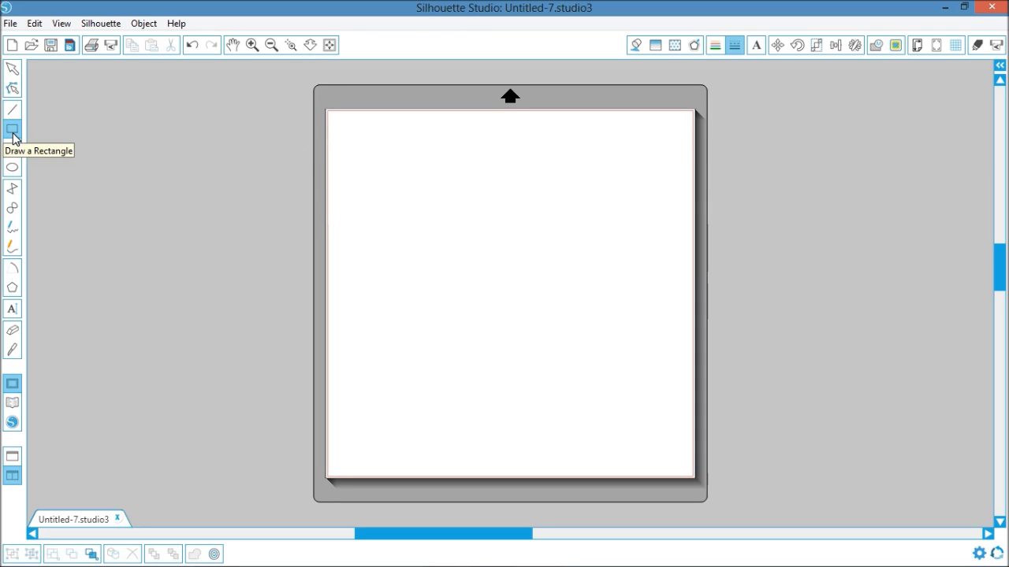
left_click_drag(356, 126, 587, 443)
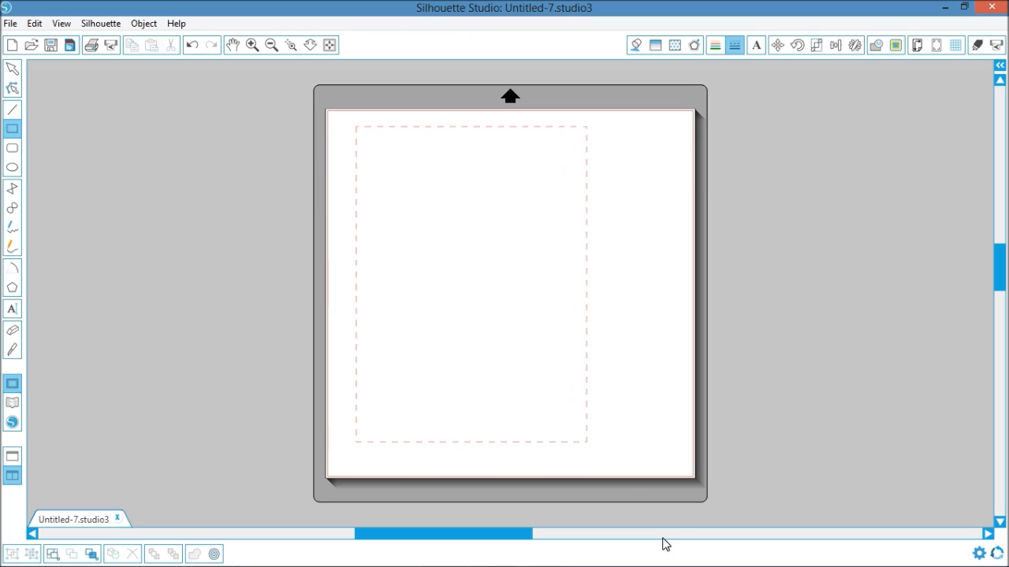
left_click(734, 45)
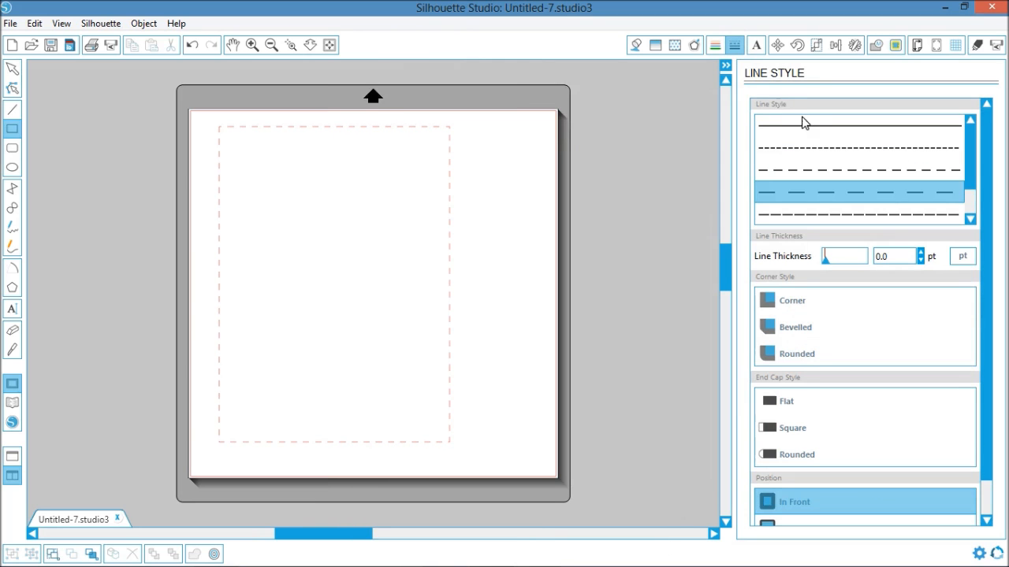
left_click(803, 124)
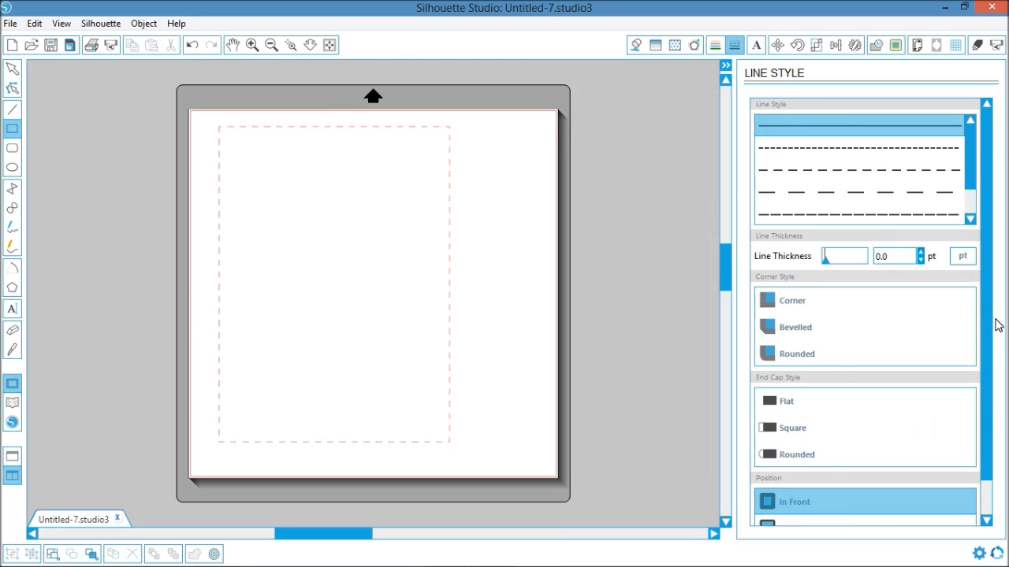
scroll(984, 408, "down", 1)
scroll(985, 407, "down", 1)
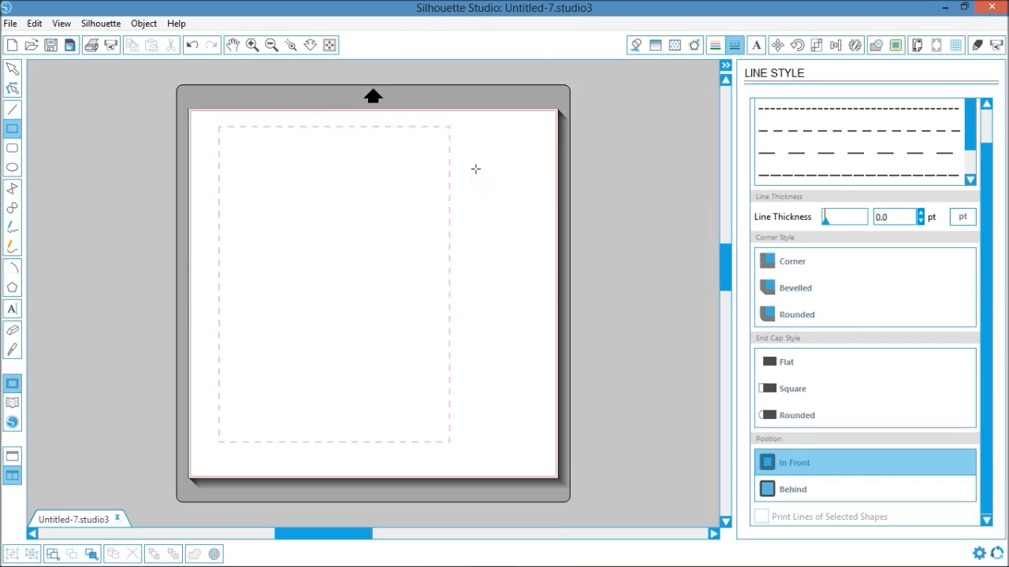
left_click(12, 69)
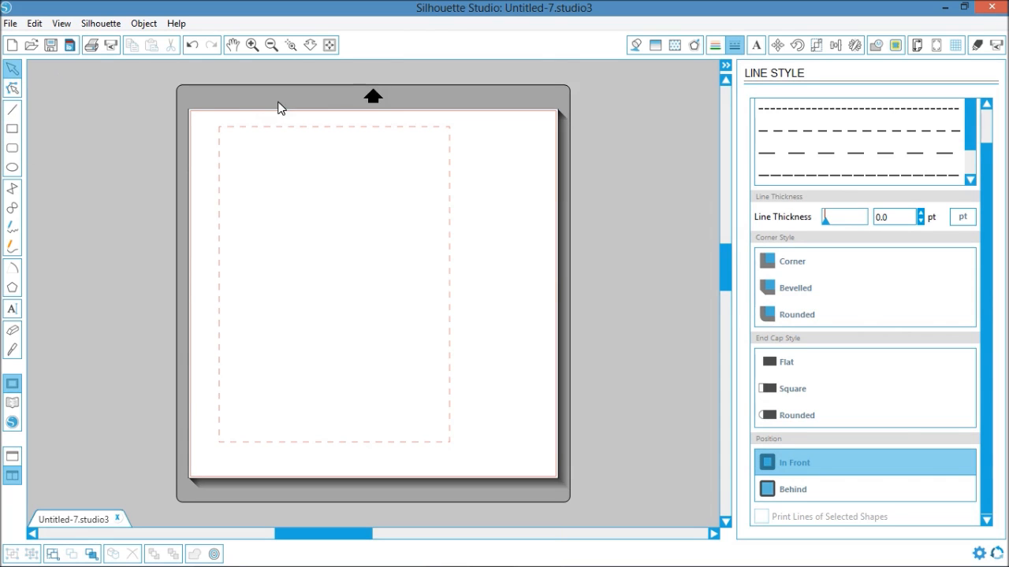
left_click(267, 130)
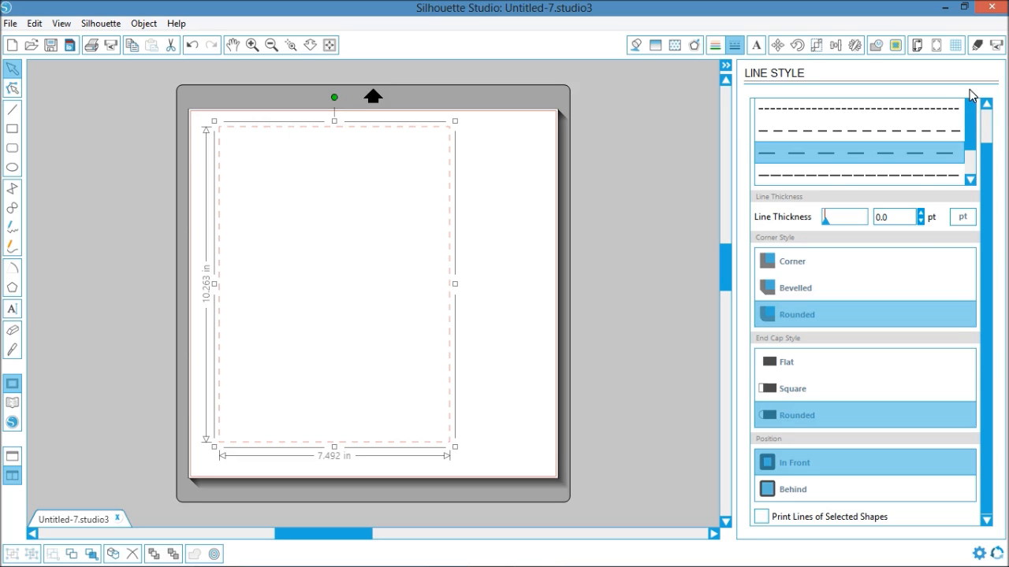
scroll(985, 123, "up", 2)
left_click(932, 136)
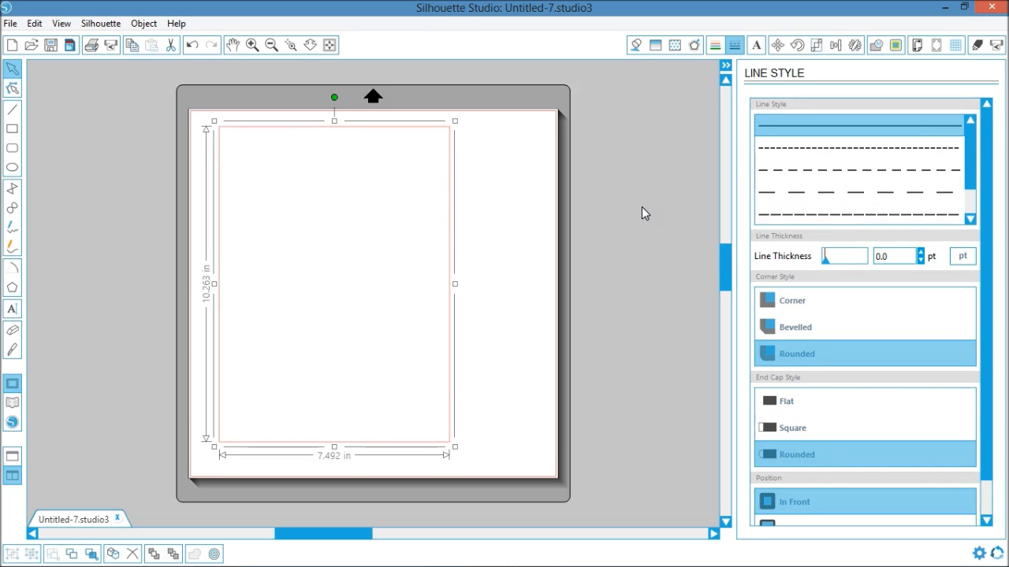
- Resize the rectangle to 7 in wide by 10 in high with the aspect ratio unlocked, and move it closer to the page's left edge
left_click(816, 49)
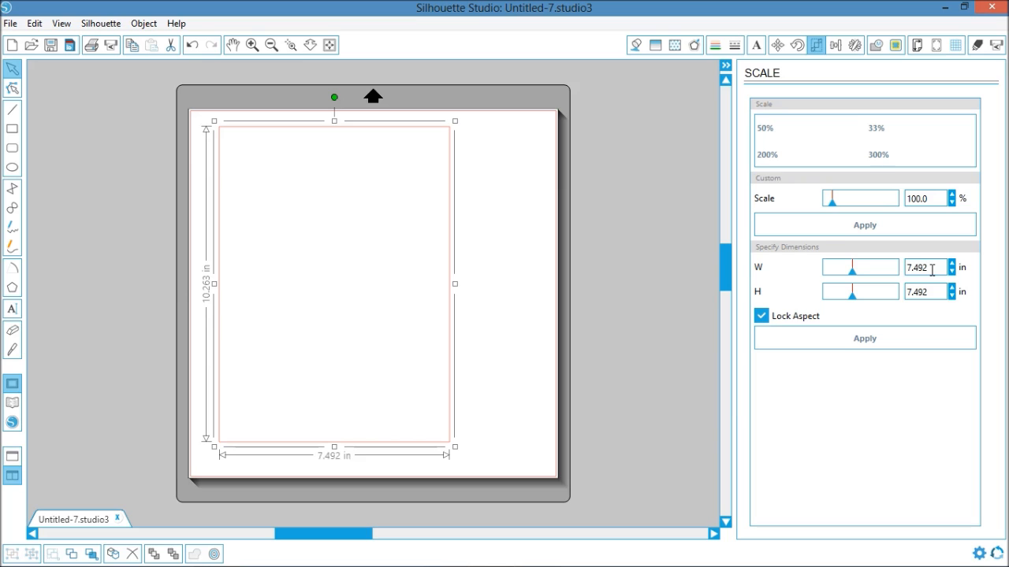
left_click(763, 318)
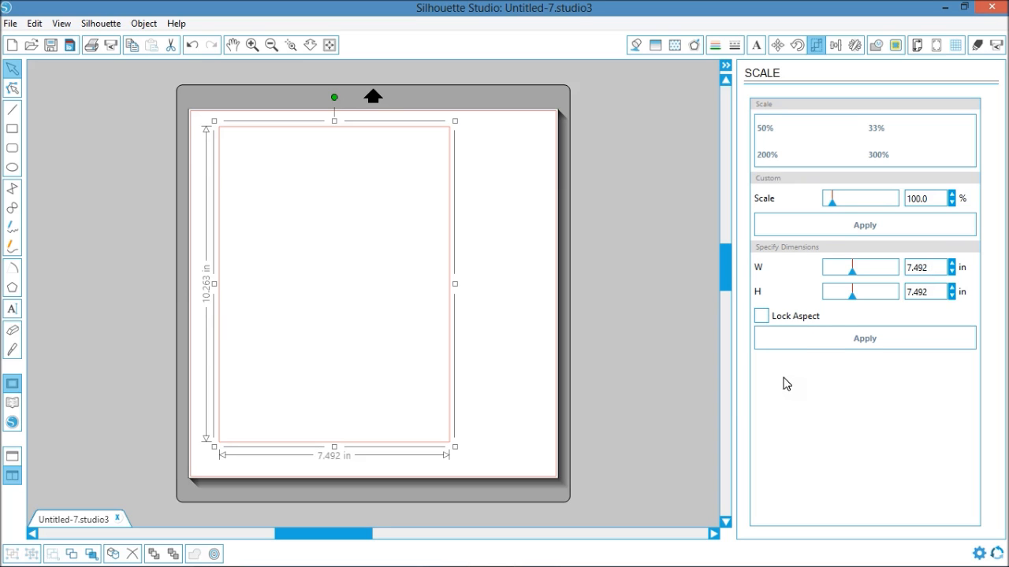
double_click(924, 268)
type("7")
double_click(928, 291)
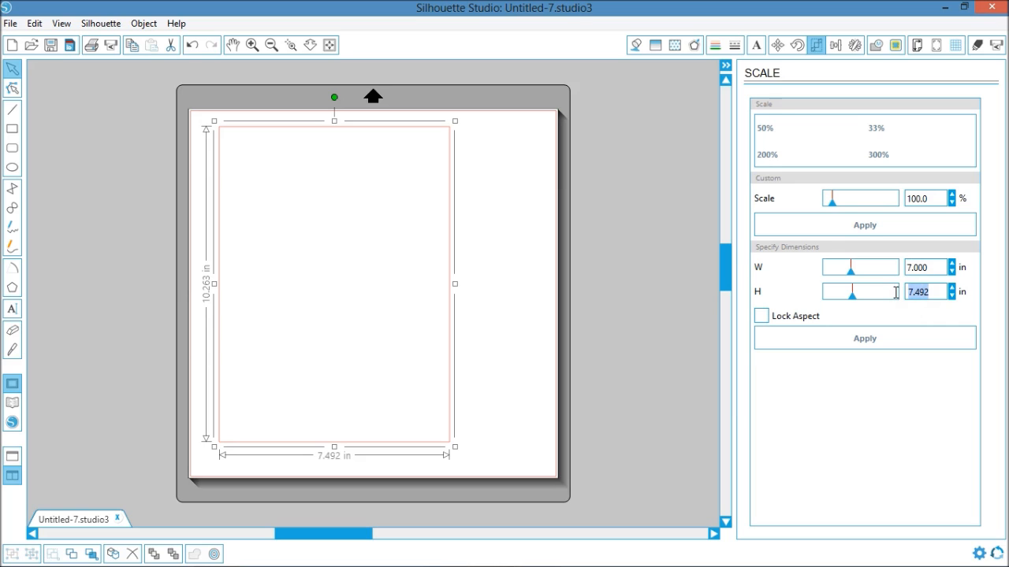
type("17")
key("BackSpace")
type("0")
key("Return")
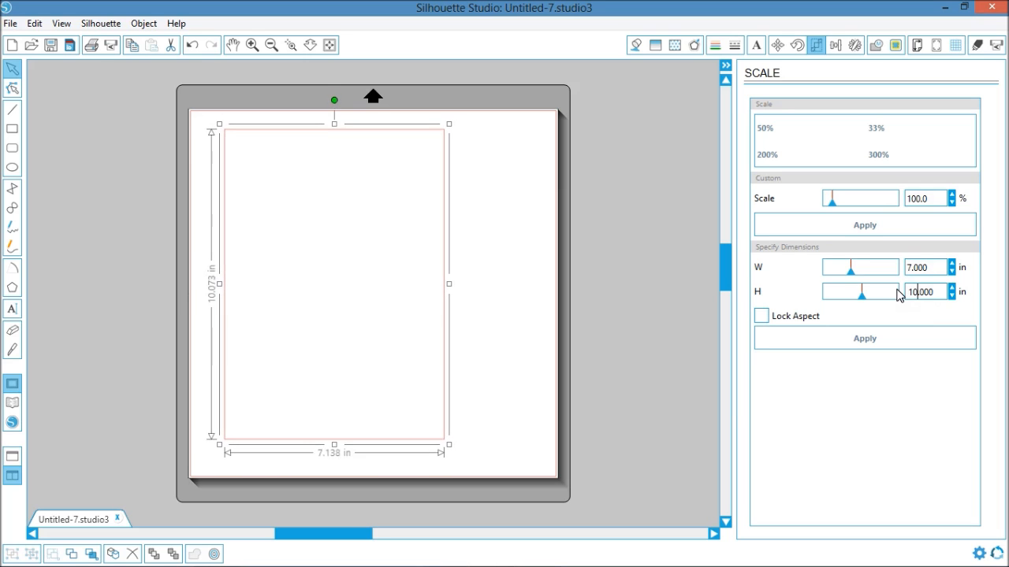
left_click(629, 328)
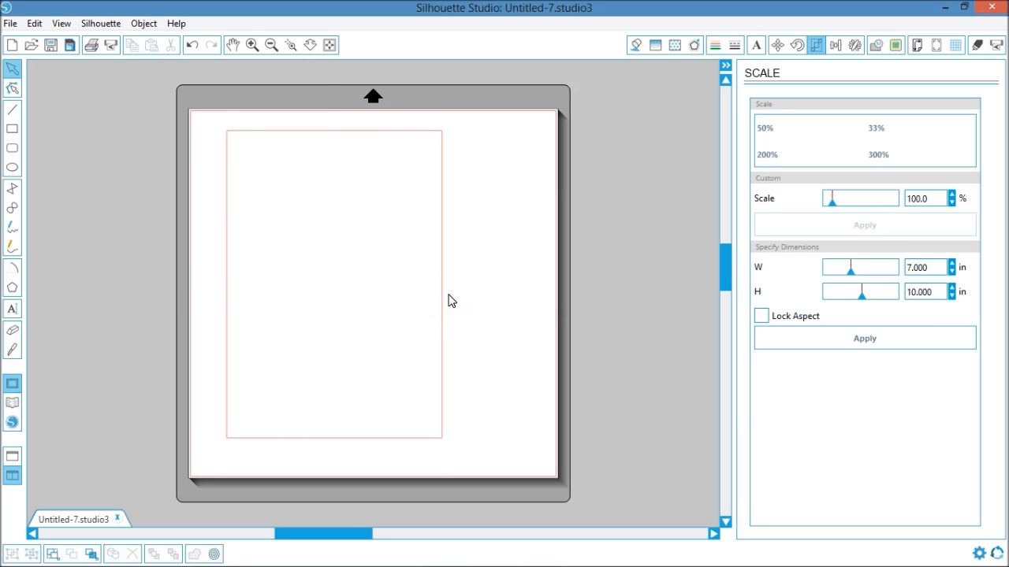
left_click_drag(443, 302, 423, 303)
left_click(601, 249)
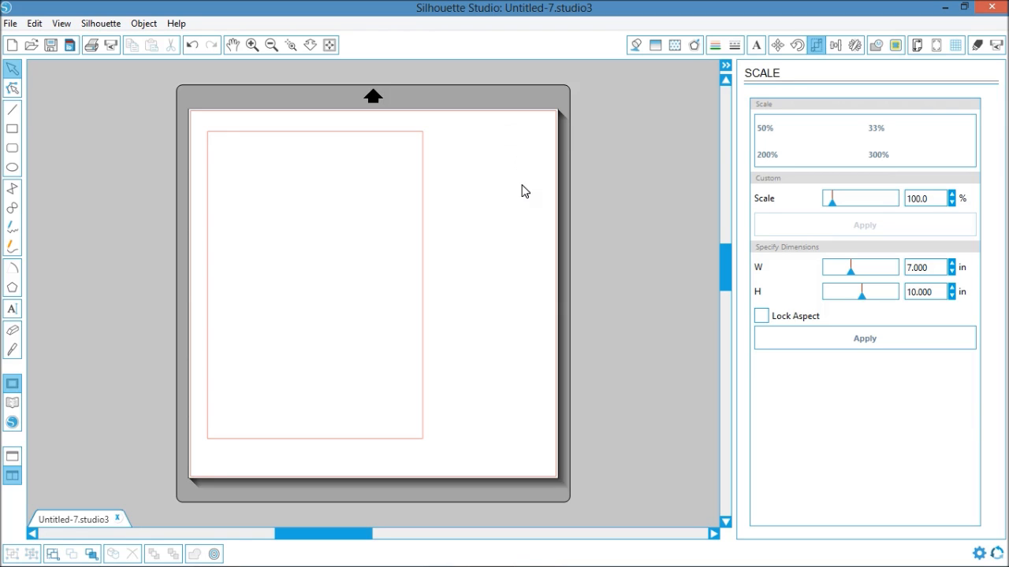
- Draw a horizontal line in the long-dash style across the rectangle's middle, from its left edge to its right edge
left_click(16, 111)
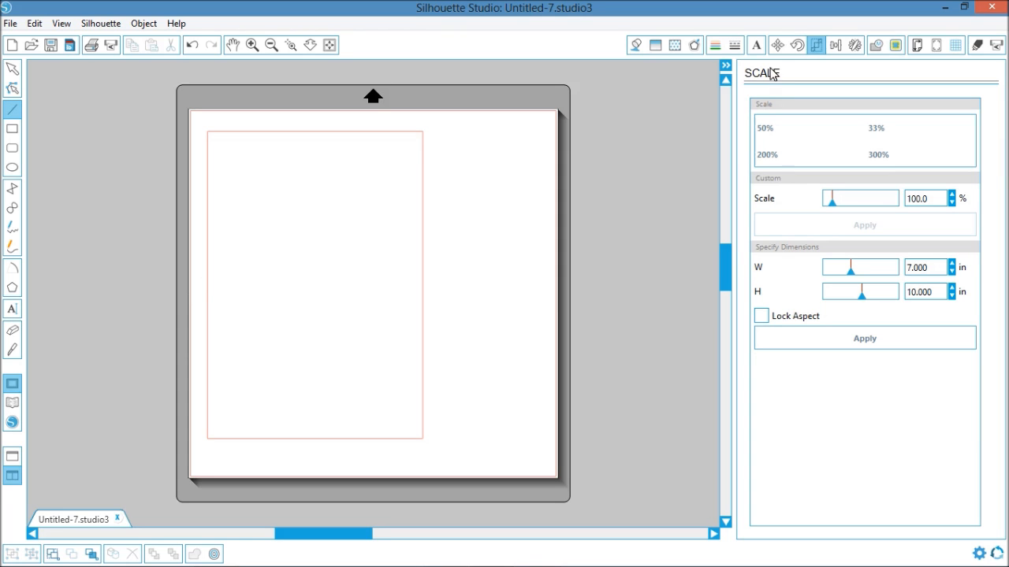
left_click(733, 45)
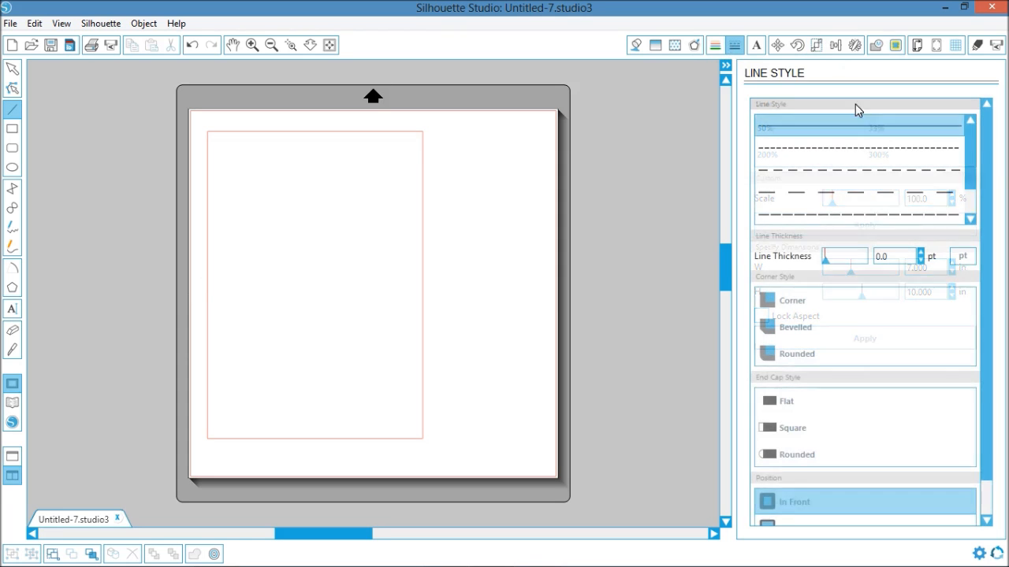
left_click(844, 198)
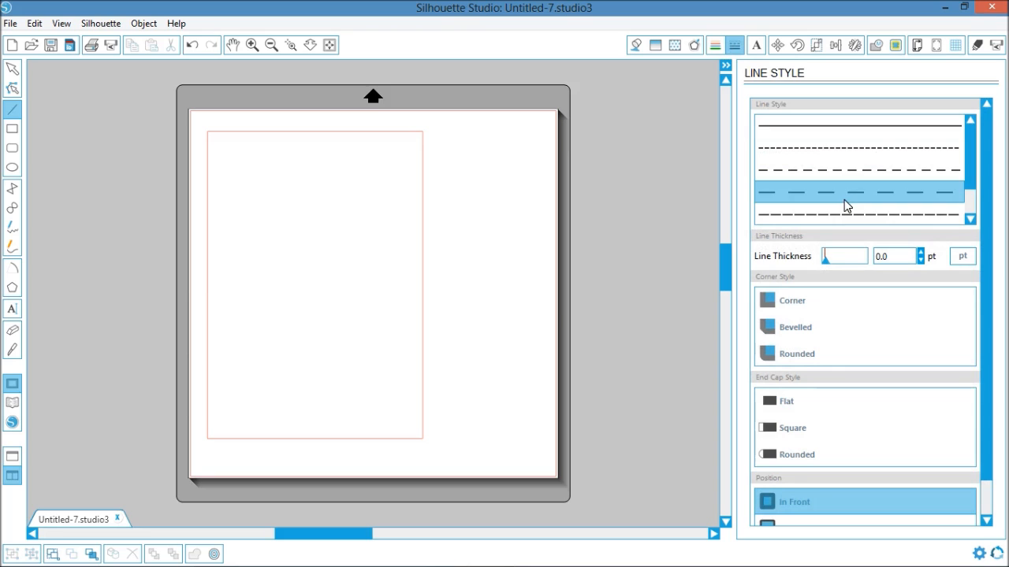
left_click(208, 278)
left_click(422, 278)
left_click(12, 70)
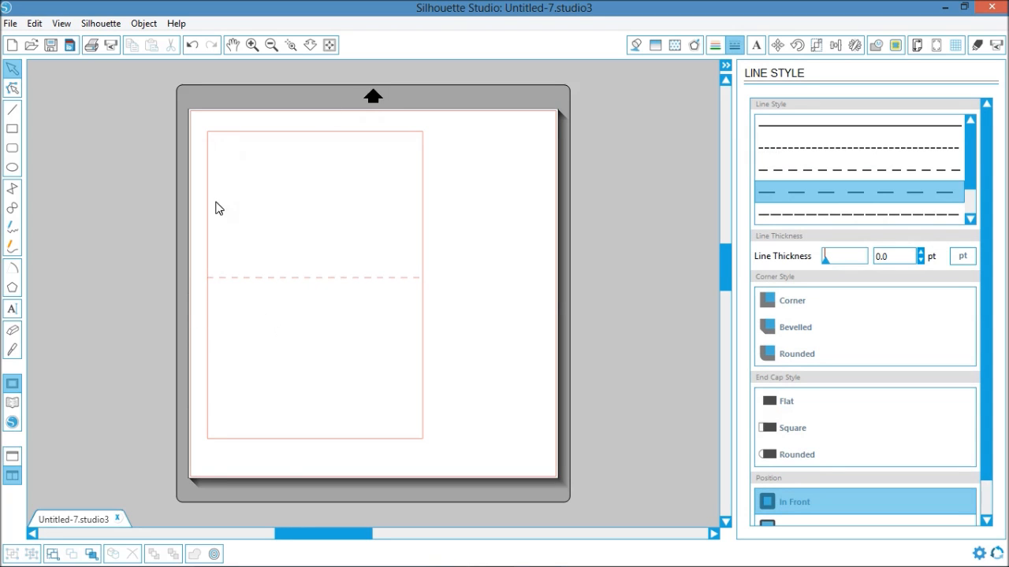
- Move the dashed fold line down so it lies at the vertical centre of the 7 by 10 in rectangle
left_click(351, 288)
left_click(426, 225)
left_click(425, 225)
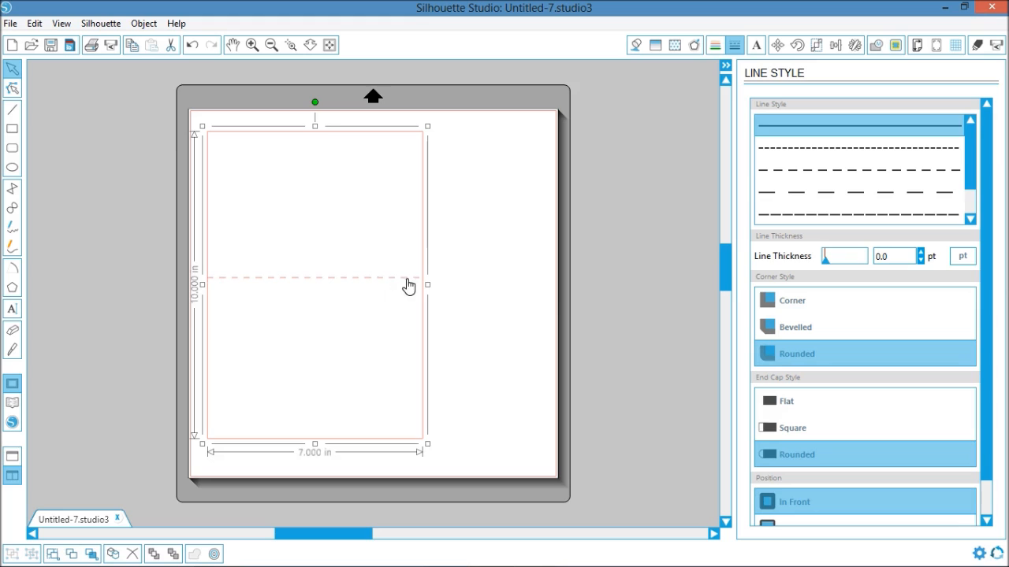
left_click_drag(326, 285, 330, 294)
left_click(421, 231)
left_click(312, 293)
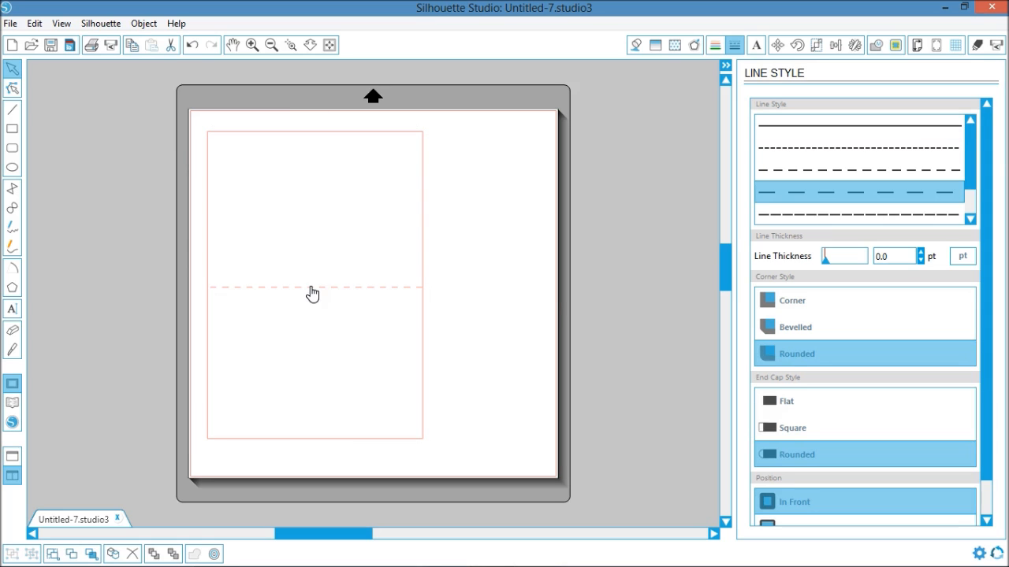
left_click(423, 208)
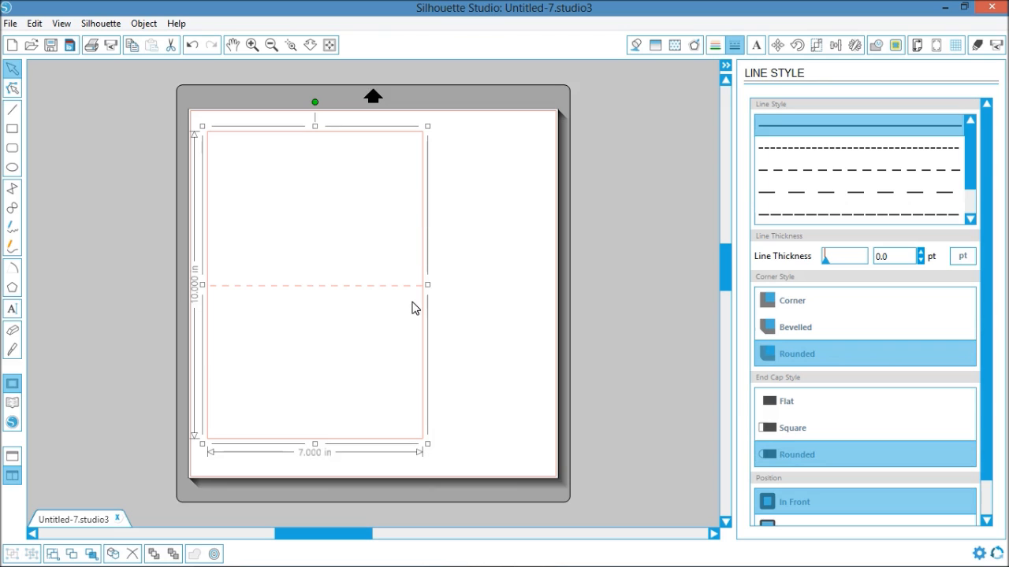
left_click(470, 247)
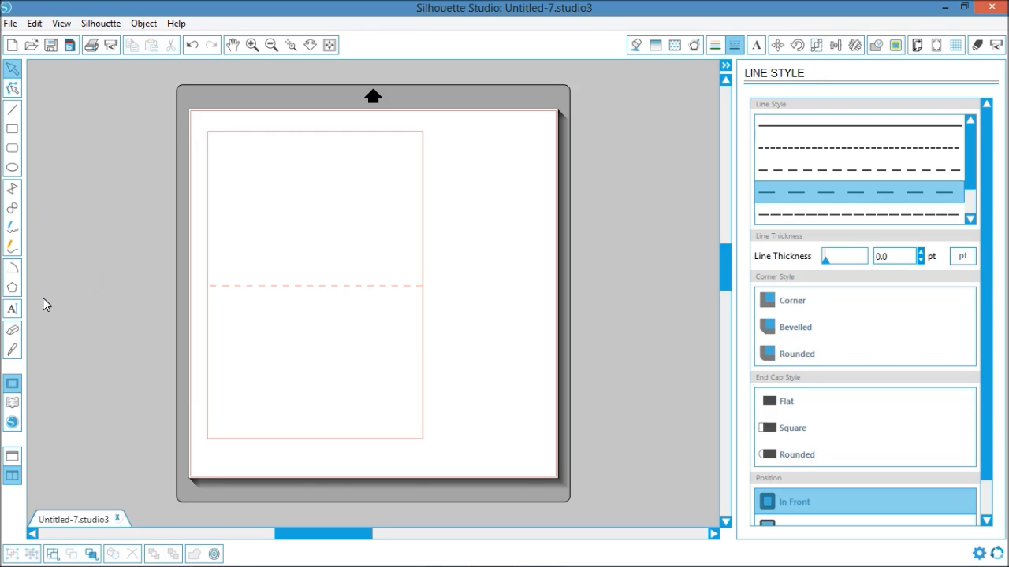
- Insert the "halloween buttons" design from the library's recent downloads and move it beside the right edge of the card base
left_click(12, 403)
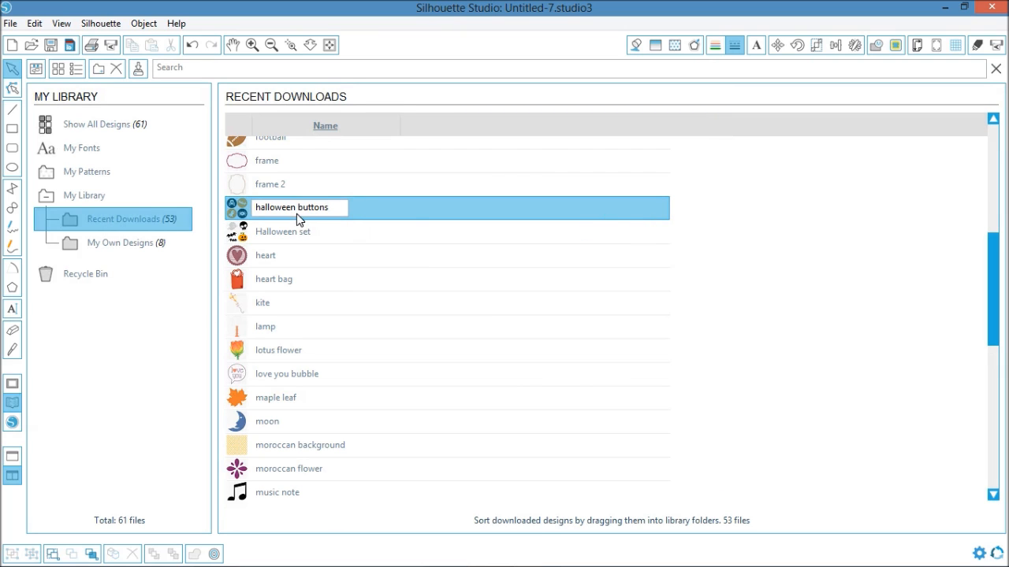
double_click(238, 208)
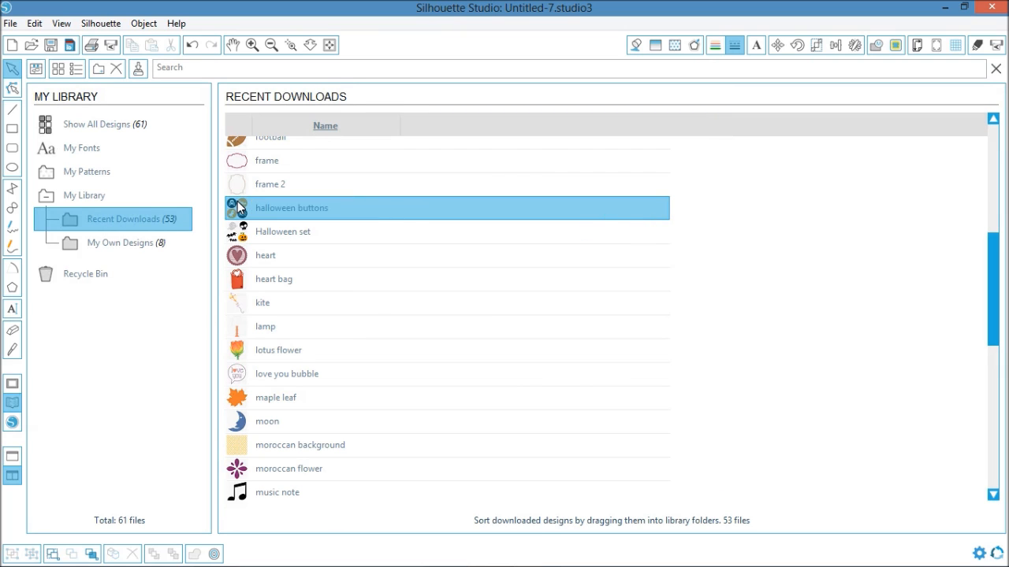
left_click_drag(533, 243, 607, 203)
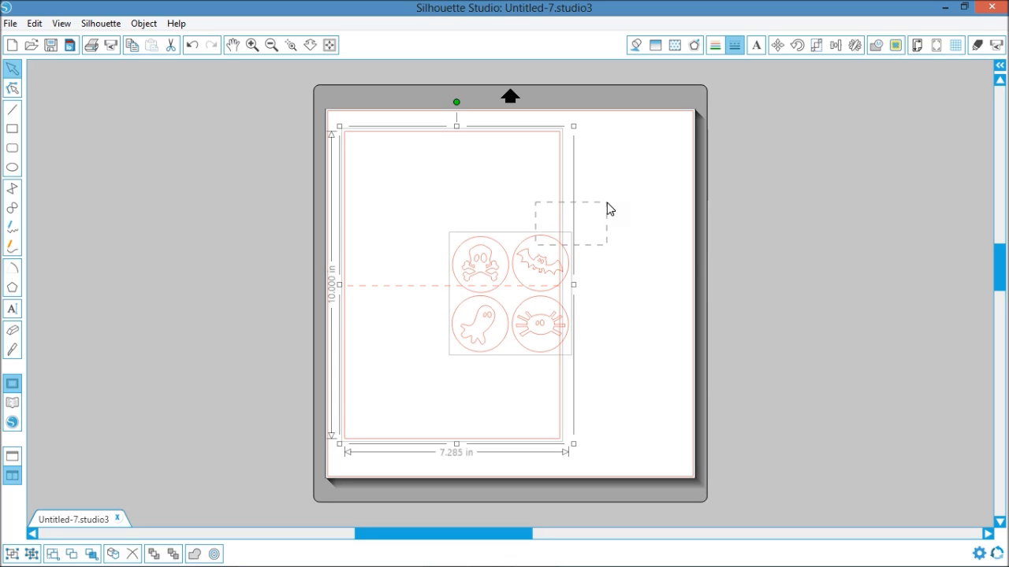
left_click(609, 282)
left_click(534, 270)
left_click_drag(533, 275, 649, 232)
left_click(625, 376)
left_click(608, 241)
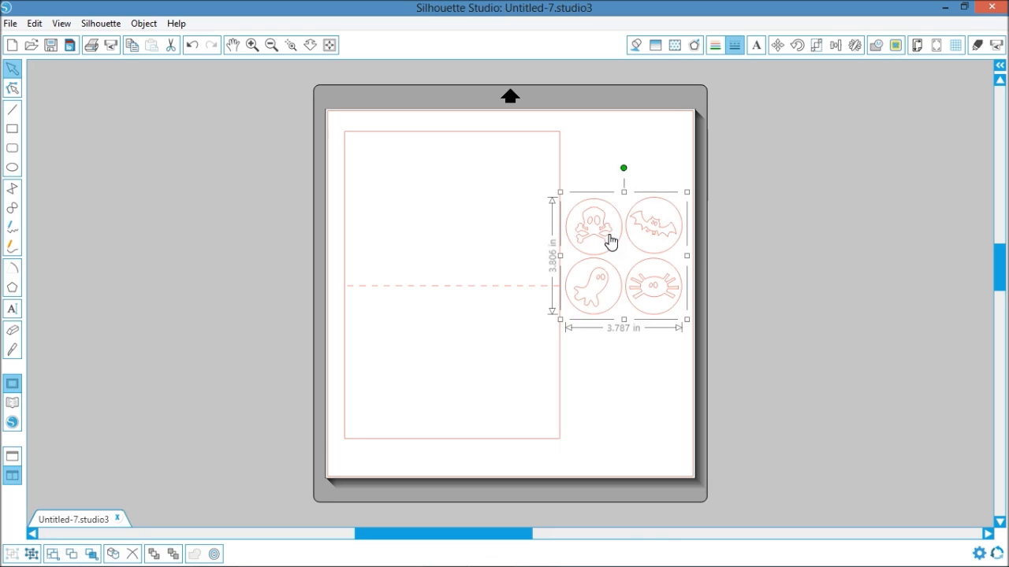
- Ungroup the Halloween buttons and delete the bat and its facial details from inside its circle
right_click(609, 240)
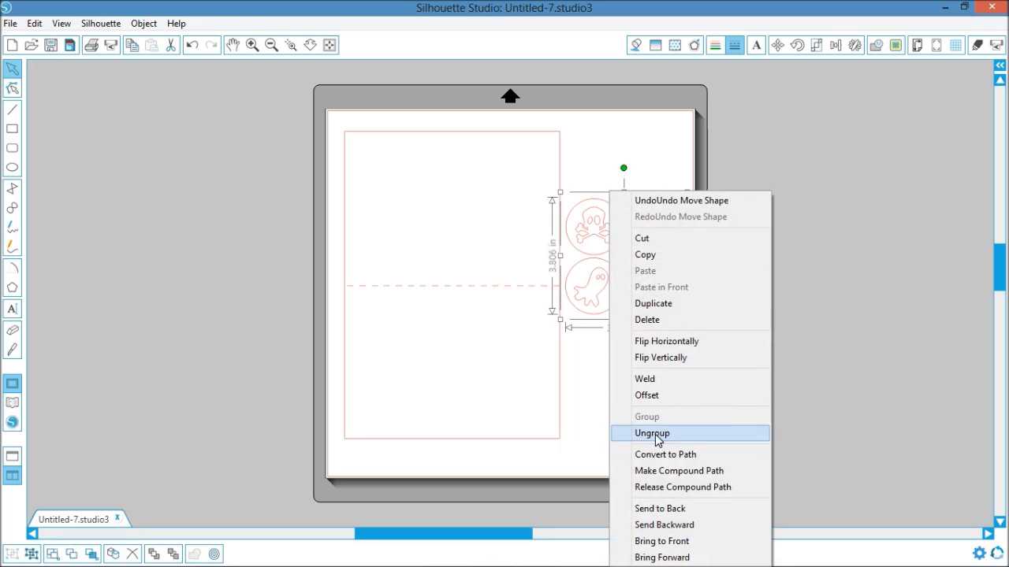
left_click(652, 433)
left_click(617, 430)
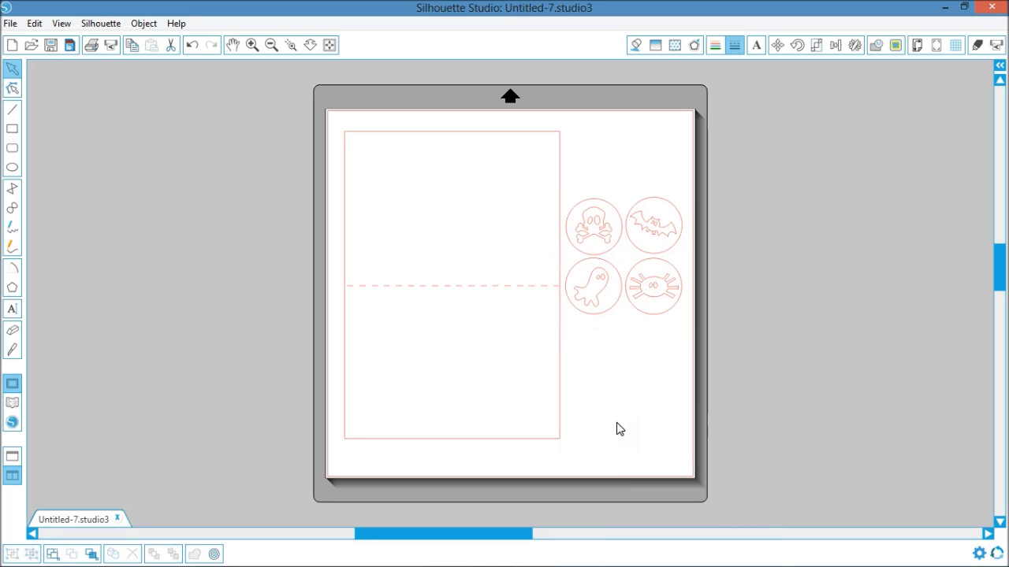
left_click(664, 245)
left_click(654, 226)
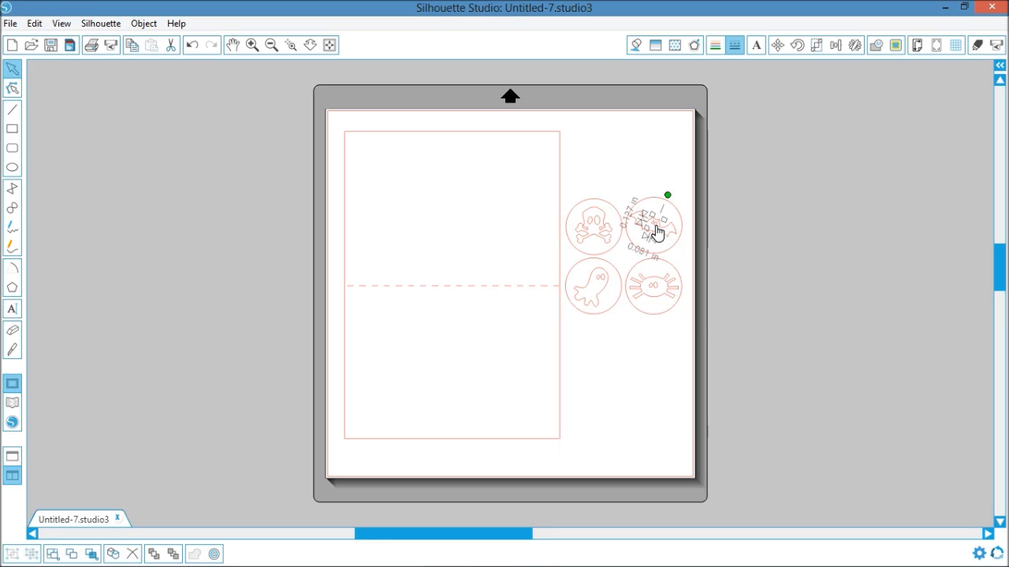
key("Delete")
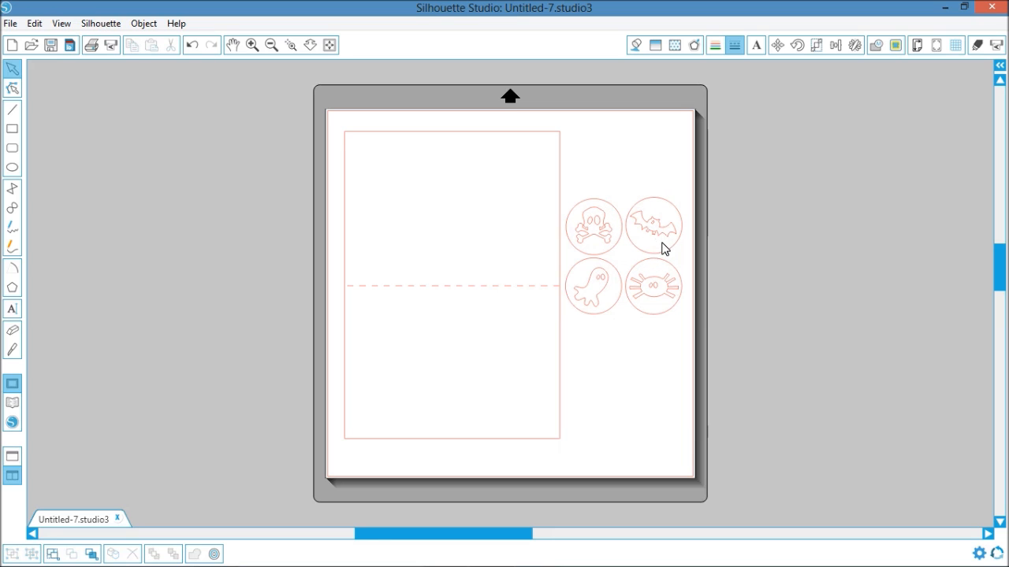
key("Delete")
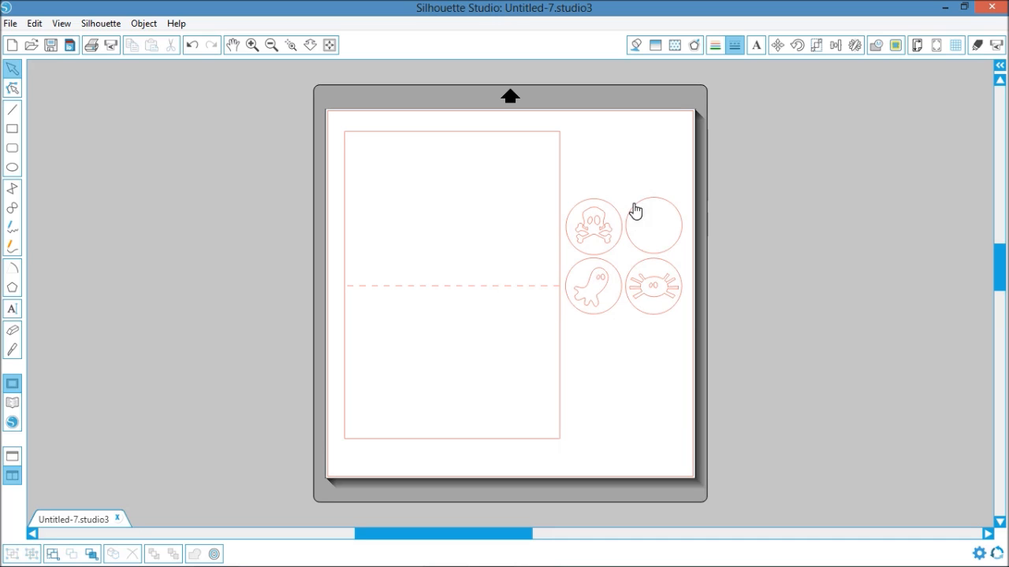
- Delete the empty bat circle and the complete spider and ghost buttons, keeping only the skull button
left_click(645, 288)
key("Delete")
left_click(647, 292)
key("Delete")
left_click(682, 295)
key("Delete")
left_click(601, 316)
key("Delete")
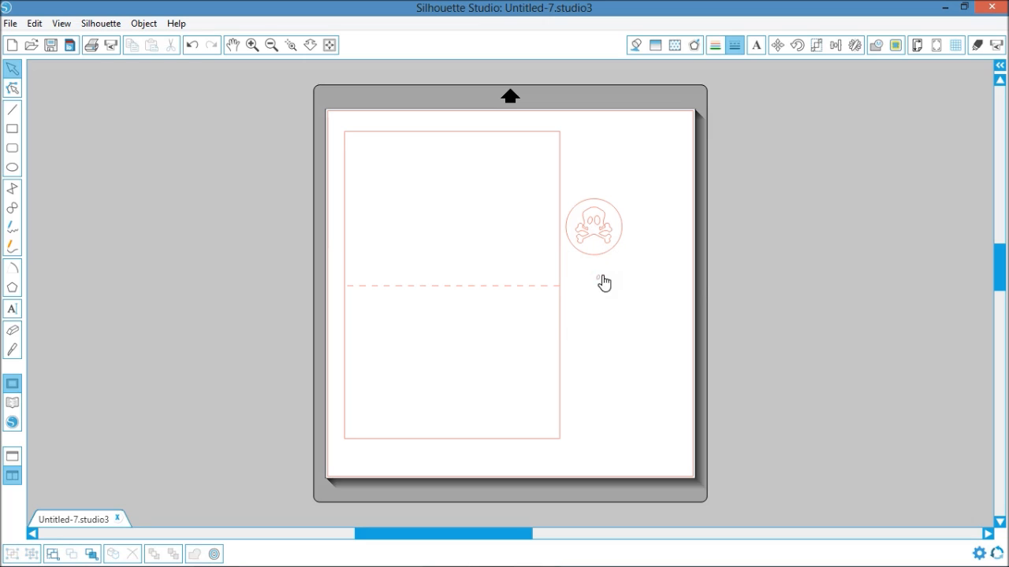
left_click(601, 282)
key("Delete")
- Select all parts of the skull and crossbones button, including its circle, and group them
key("ctrl+a")
left_click(664, 237)
left_click(597, 232)
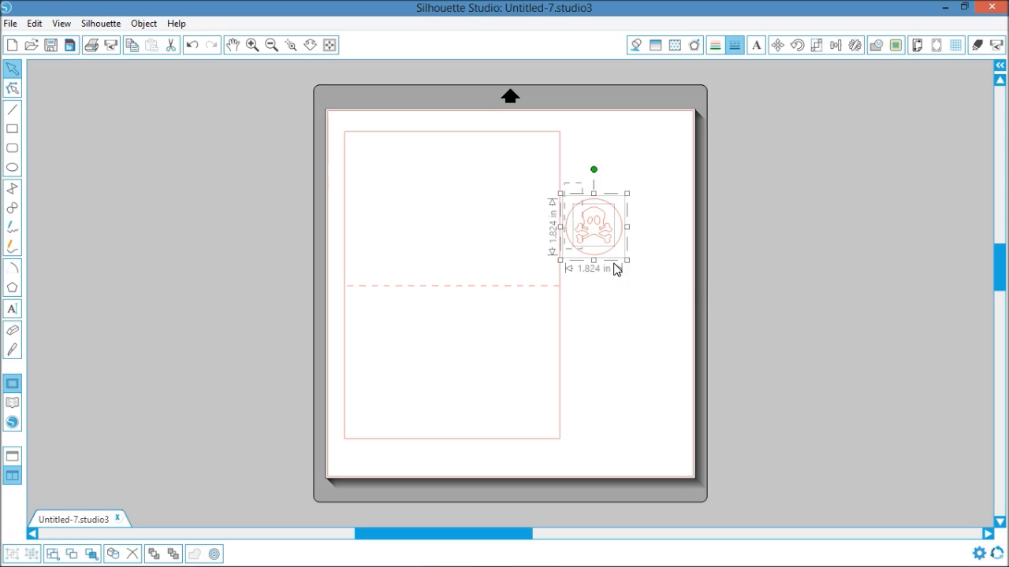
right_click(604, 234)
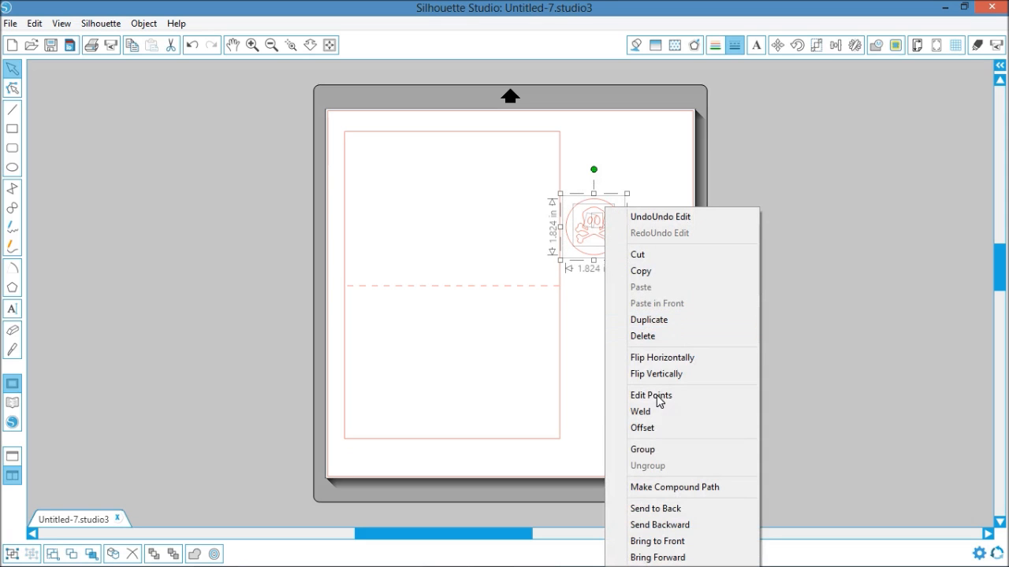
left_click(657, 449)
- Move the skull button onto the card's lower half, enlarge it to about 2.8 in and centre it just below the fold line
left_click_drag(604, 239, 509, 395)
left_click(599, 362)
left_click(462, 346)
left_click_drag(462, 346, 458, 339)
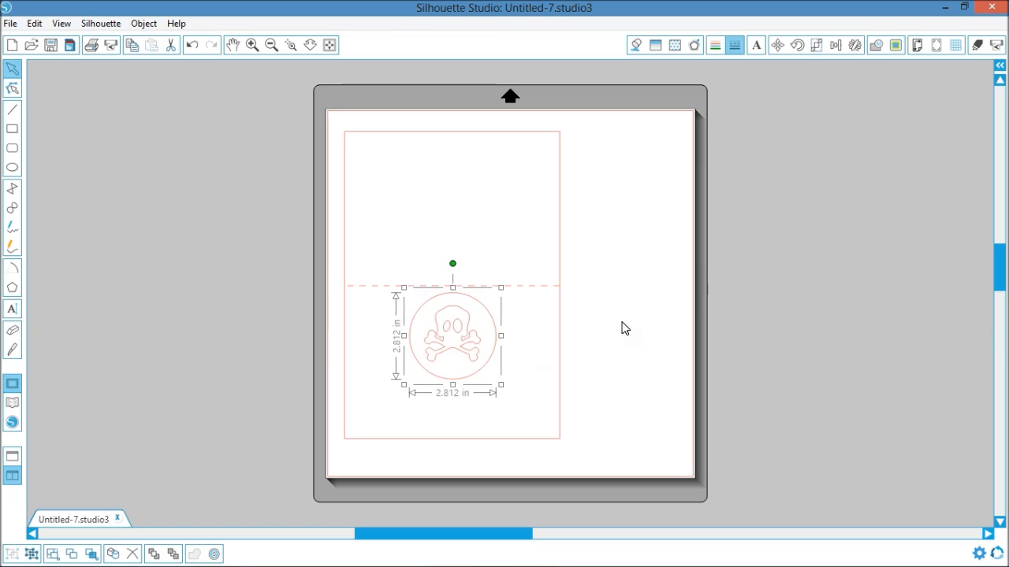
left_click(635, 345)
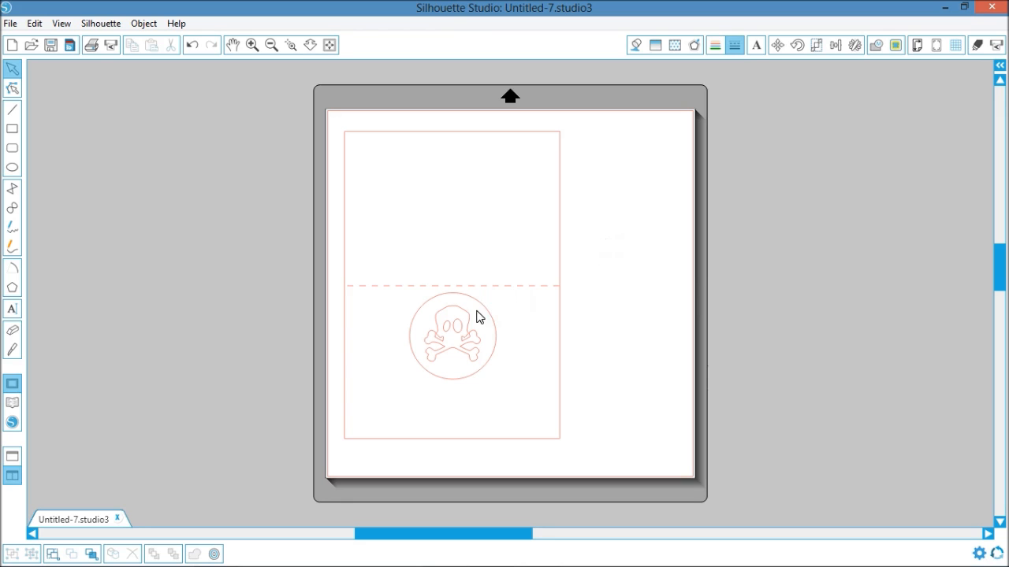
- Create a new document and draw a rectangle about 8.2 in wide by 4.8 in high on its page
left_click(10, 23)
left_click(35, 39)
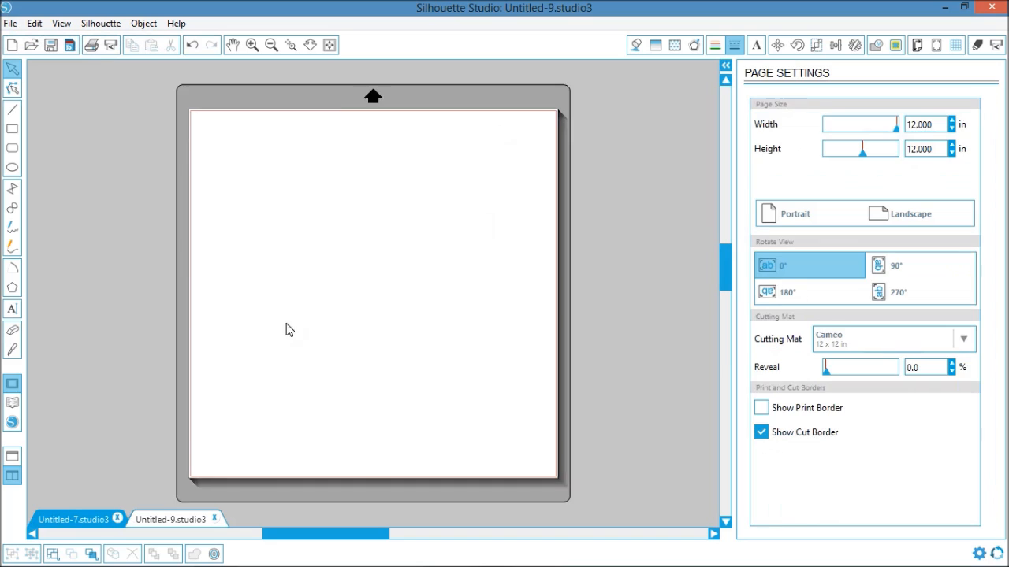
left_click(83, 520)
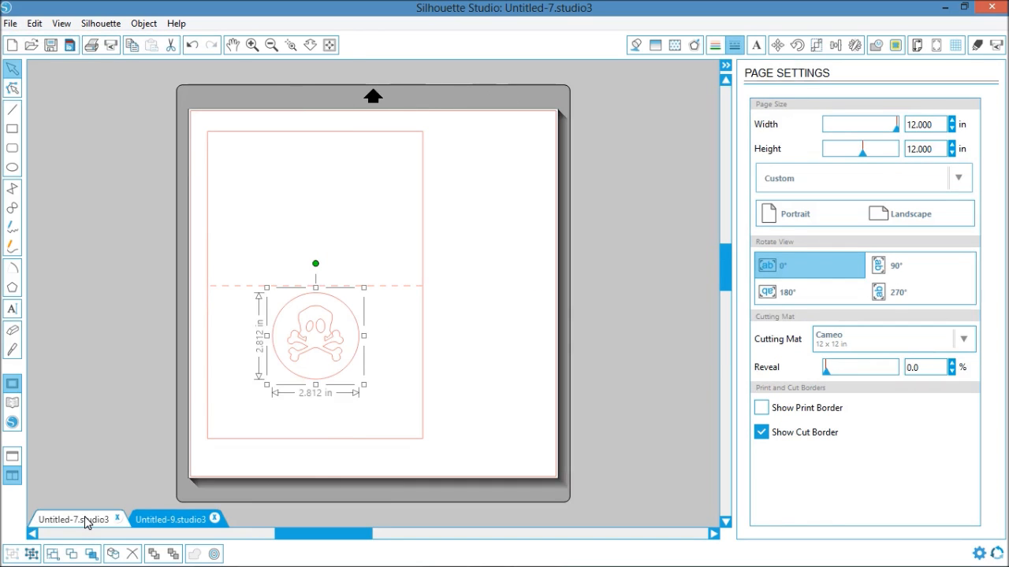
left_click(177, 521)
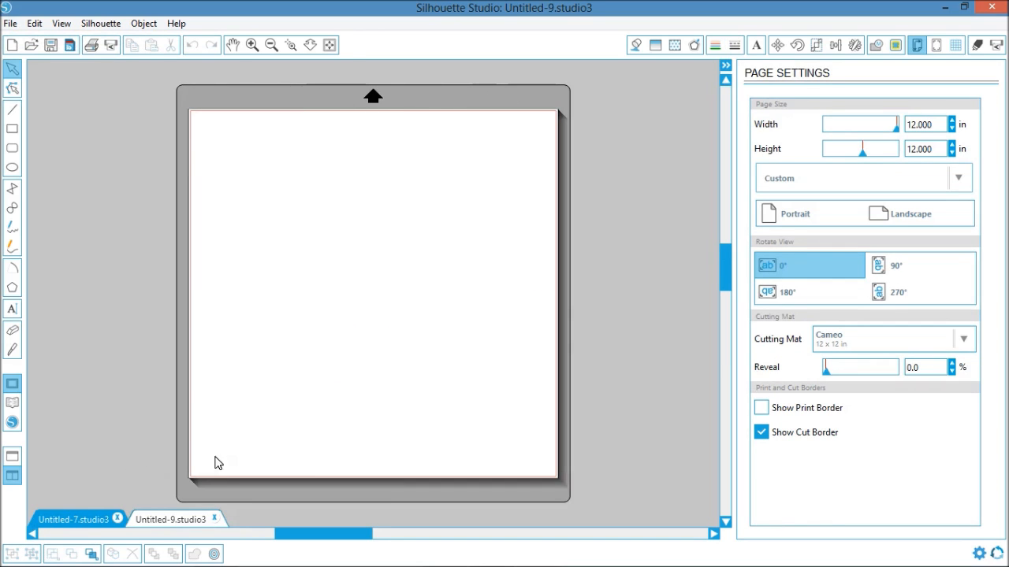
left_click(12, 130)
mouse_move(225, 153)
left_mouse_down()
mouse_move(484, 288)
mouse_move(480, 301)
left_mouse_up()
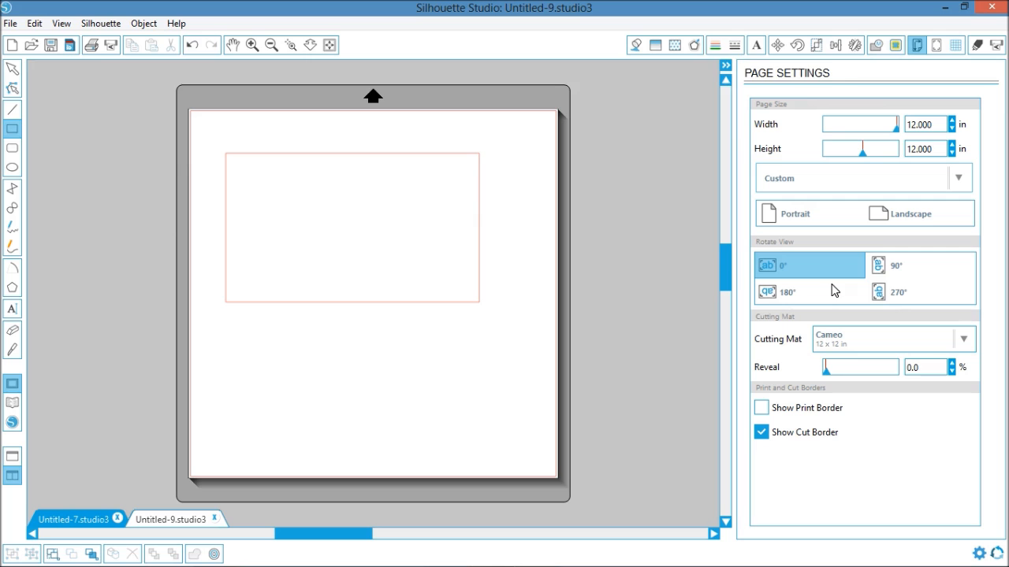
- Open the scale settings and unlock the aspect ratio
left_click(815, 47)
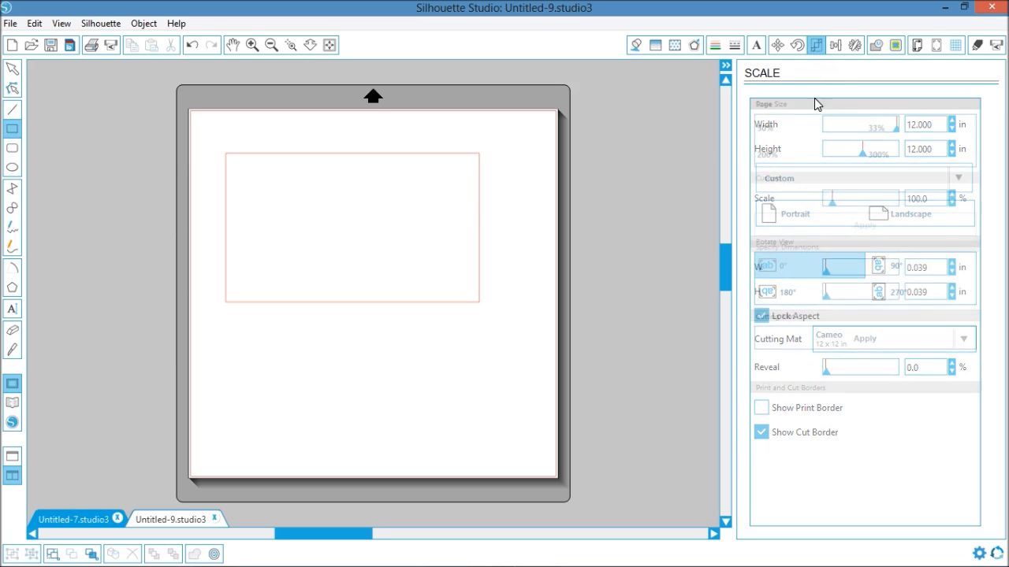
double_click(915, 266)
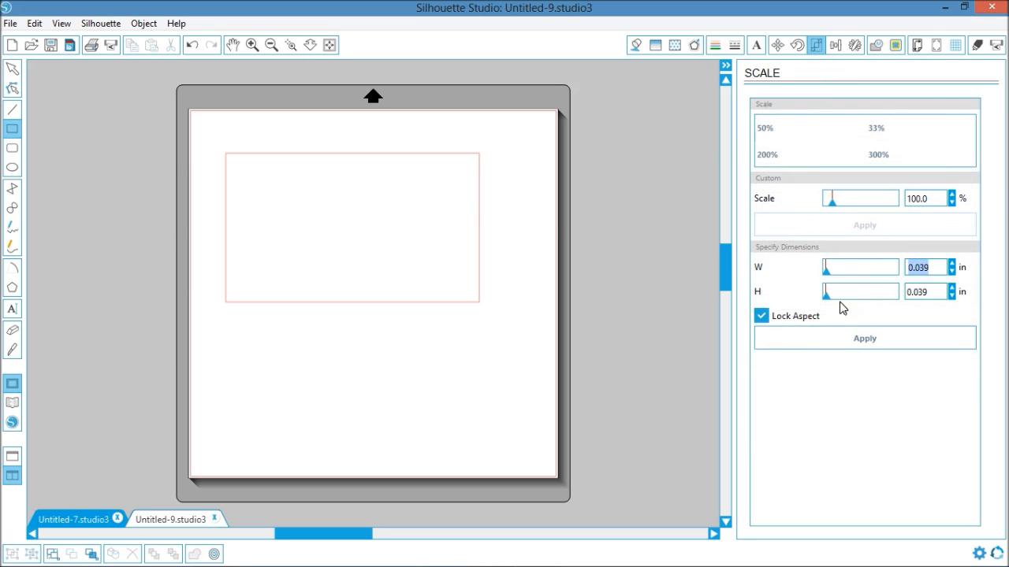
left_click(762, 316)
- Try to set the drawn rectangle's dimensions to 7 in wide by 5 in high
type("6")
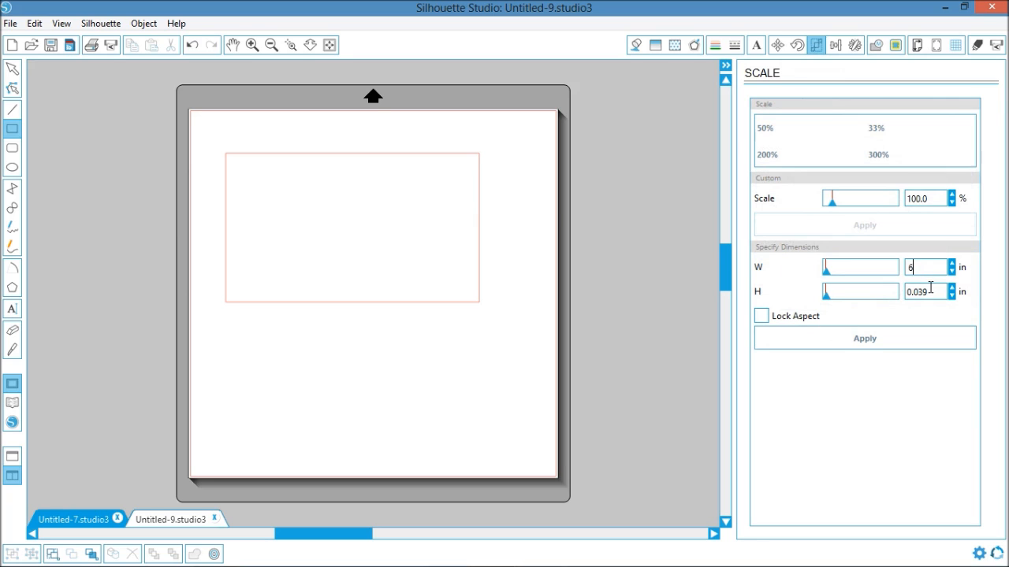
type("7")
double_click(941, 293)
type("5")
key("Return")
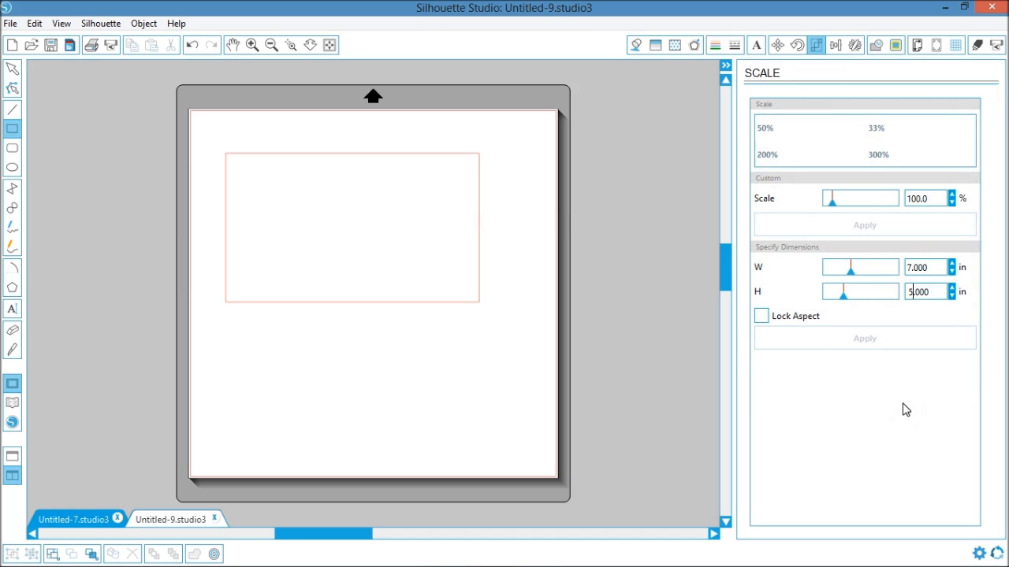
left_click(979, 383)
mouse_move(440, 261)
left_mouse_down()
mouse_move(480, 232)
mouse_move(506, 246)
left_mouse_up()
left_click(12, 69)
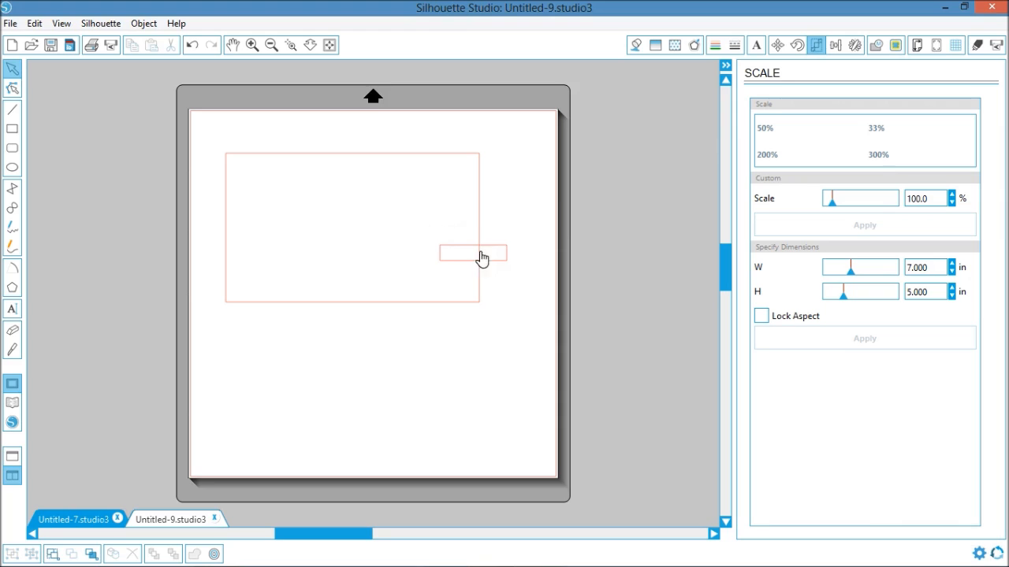
left_click(490, 252)
key("Delete")
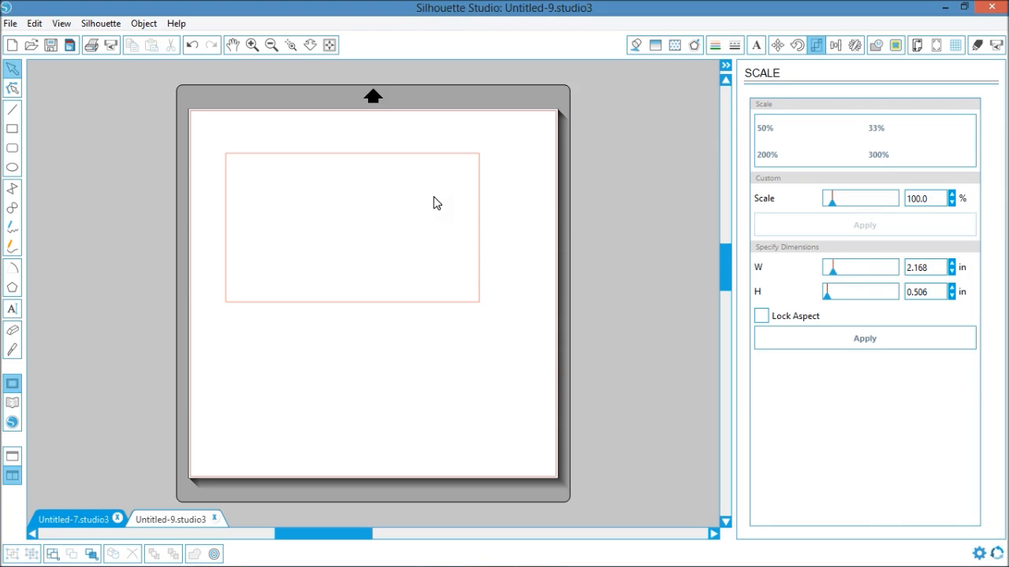
- Resize the rectangle to 7 in wide by 5 in high and move it near the page's upper-left corner
left_click(478, 198)
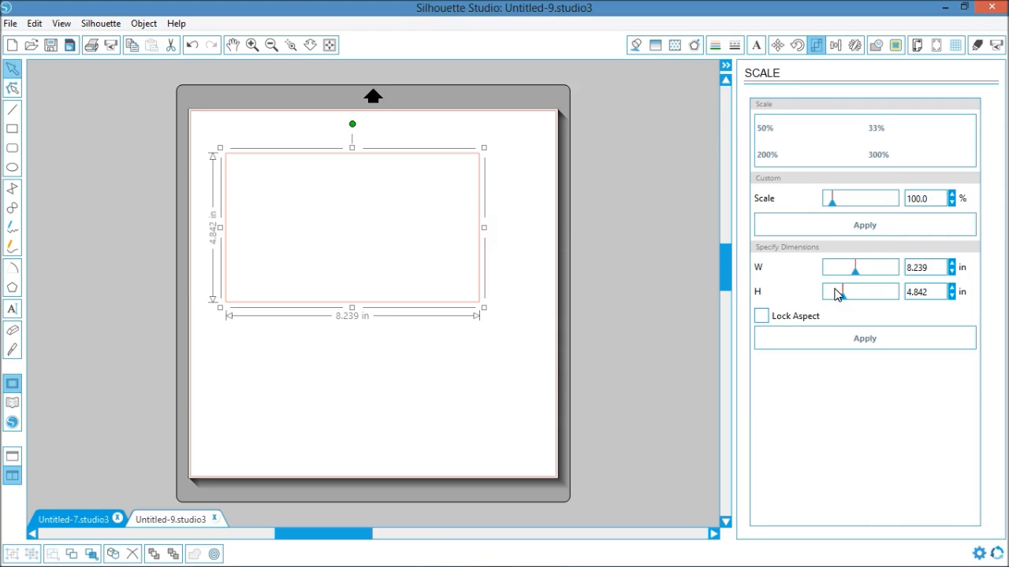
left_click_drag(938, 267, 877, 272)
type("7")
key("Tab")
type("5")
key("Return")
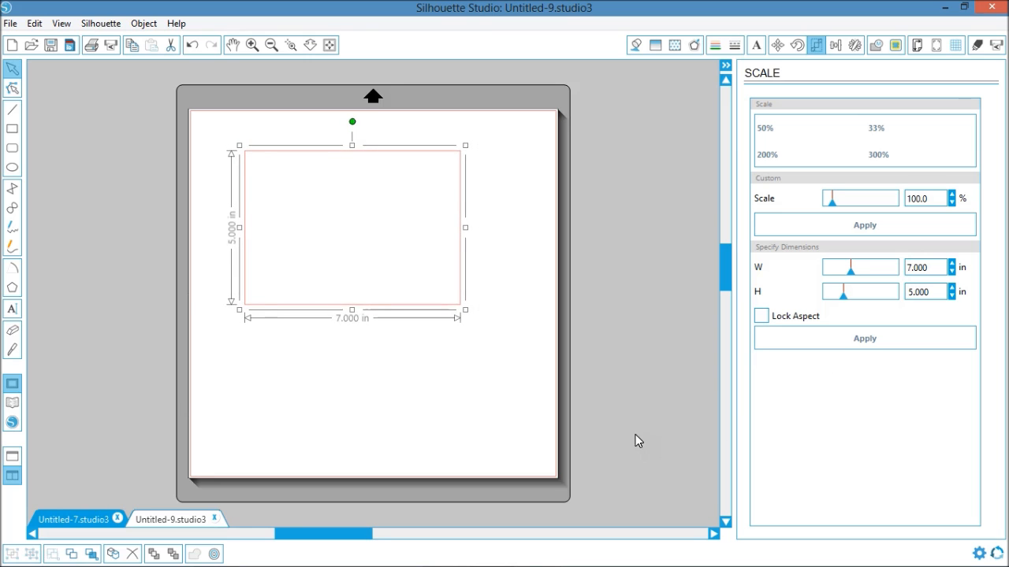
left_click(475, 381)
left_click_drag(419, 308, 378, 281)
left_click(454, 353)
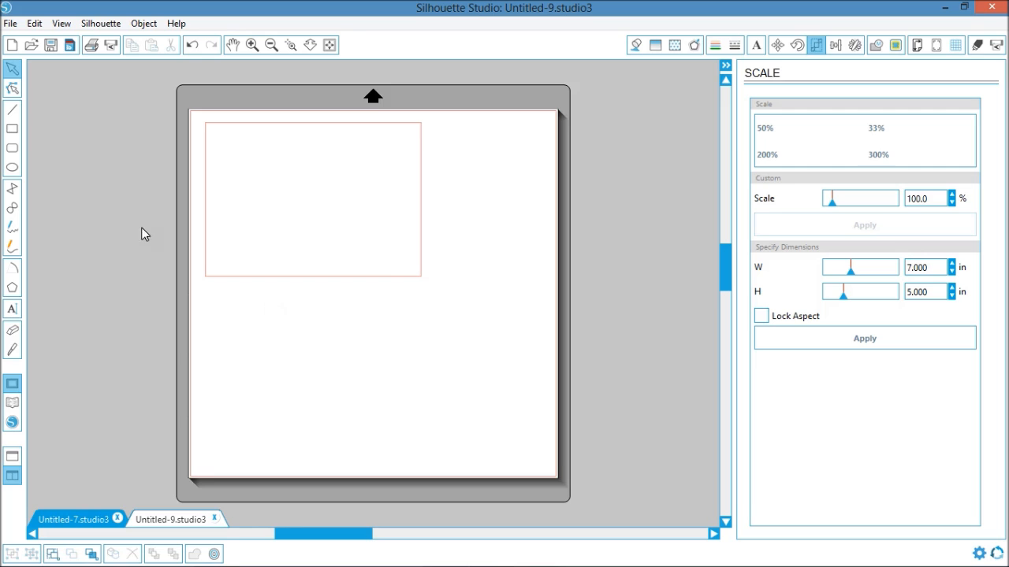
- Draw a second rectangle about 9.1 in wide by 2.4 in high below the 7 by 5 in one and select it
left_click(79, 514)
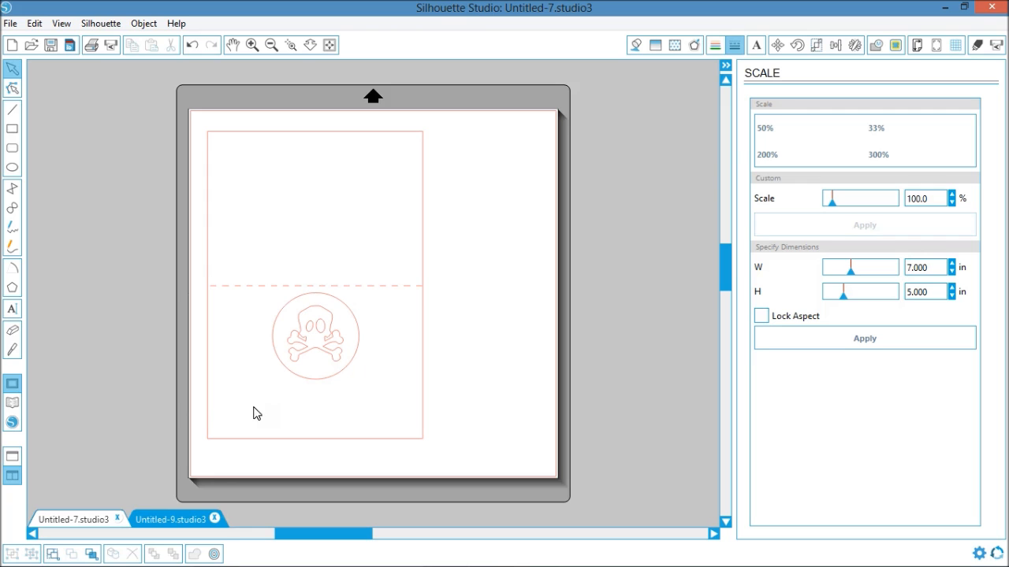
left_click(164, 520)
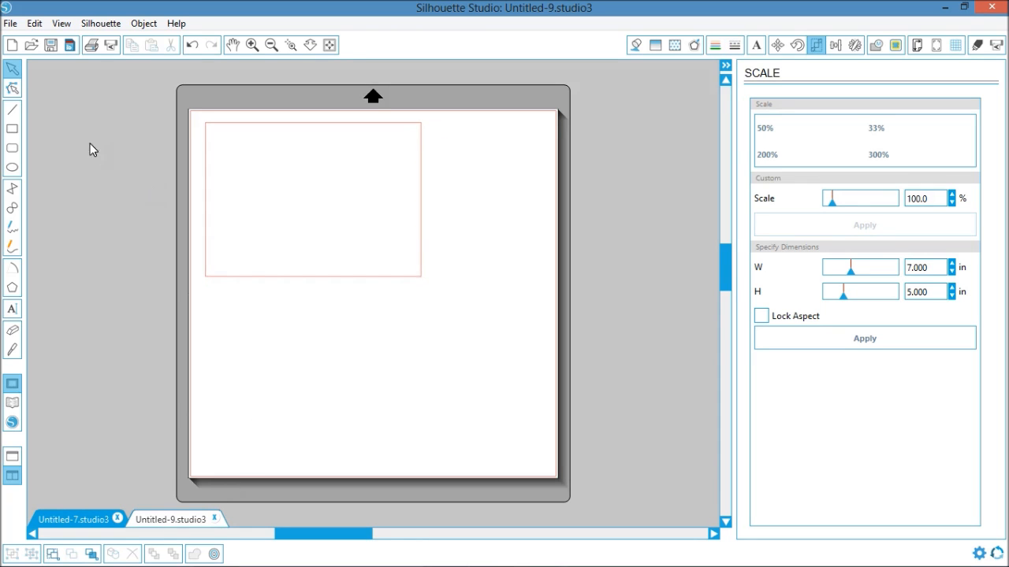
left_click_drag(221, 325, 500, 400)
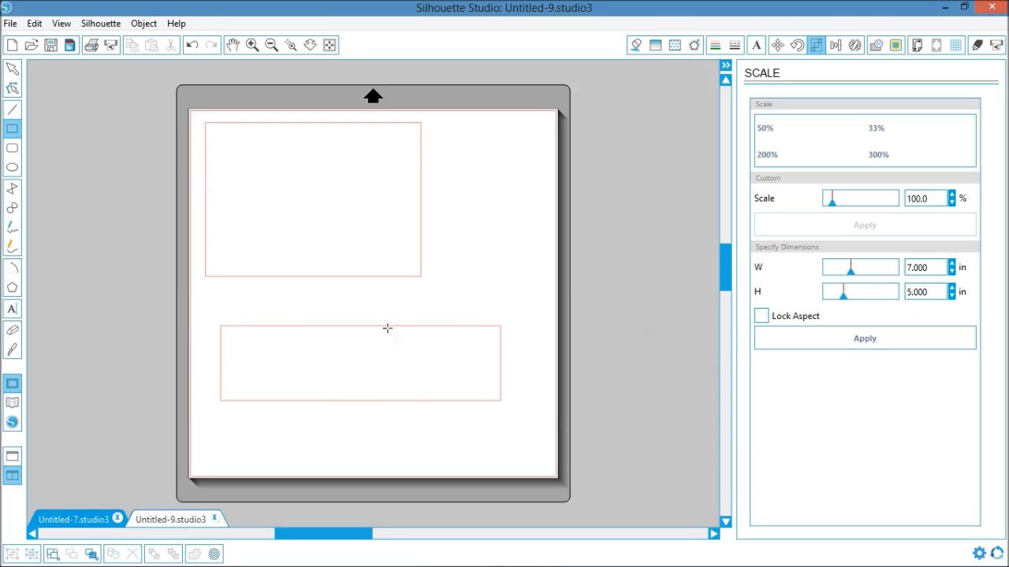
left_click(12, 69)
left_click(402, 329)
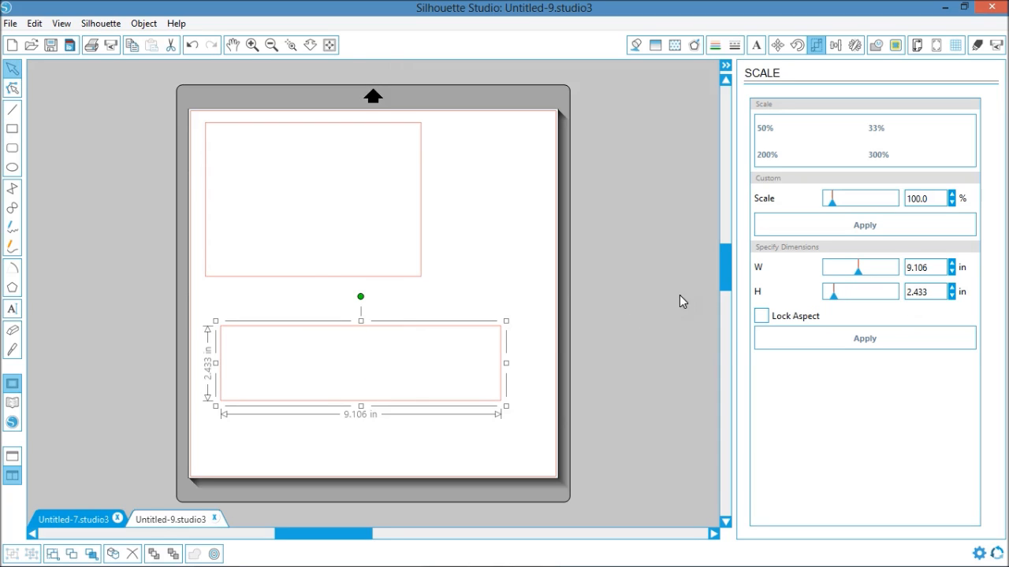
- Resize the lower rectangle to 7 in wide by 2 in high with the aspect ratio unlocked
left_click_drag(935, 294, 903, 298)
type("2")
left_click_drag(933, 268, 905, 267)
type("7")
left_click(760, 315)
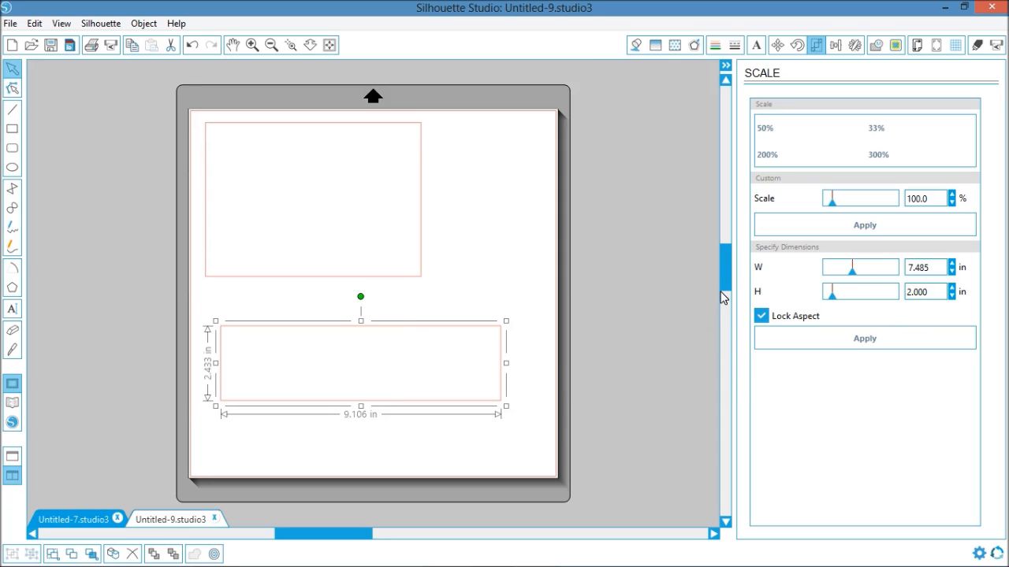
left_click(761, 317)
left_click_drag(930, 267, 893, 261)
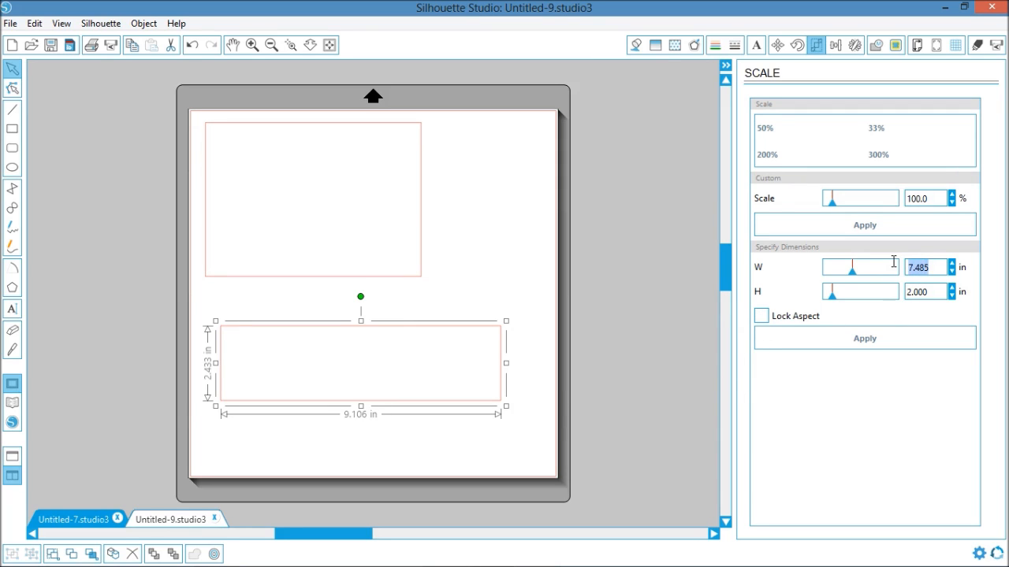
type("7")
key("Return")
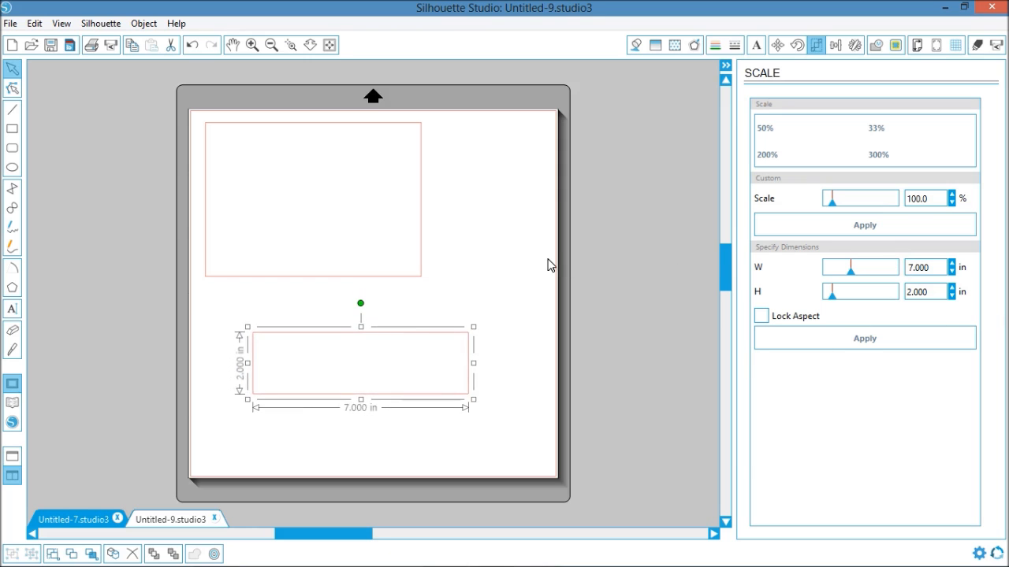
- Try the 7 by 2 in rectangle over the lower part of the 7 by 5 in one, and place it just below that rectangle
left_click(488, 301)
left_click_drag(439, 332, 383, 216)
left_click(273, 160)
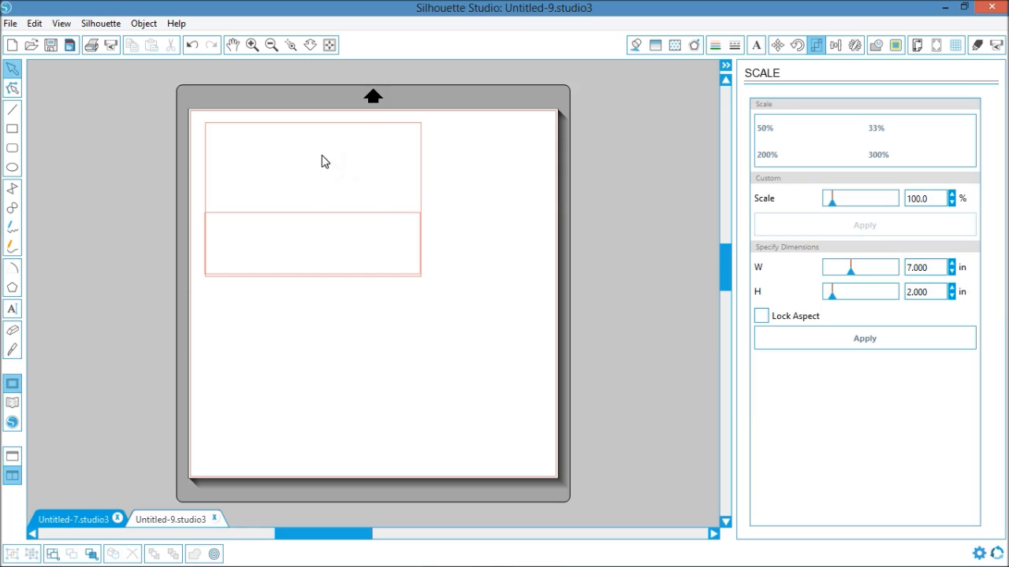
left_click_drag(393, 218, 401, 318)
left_click(460, 291)
left_click(367, 323)
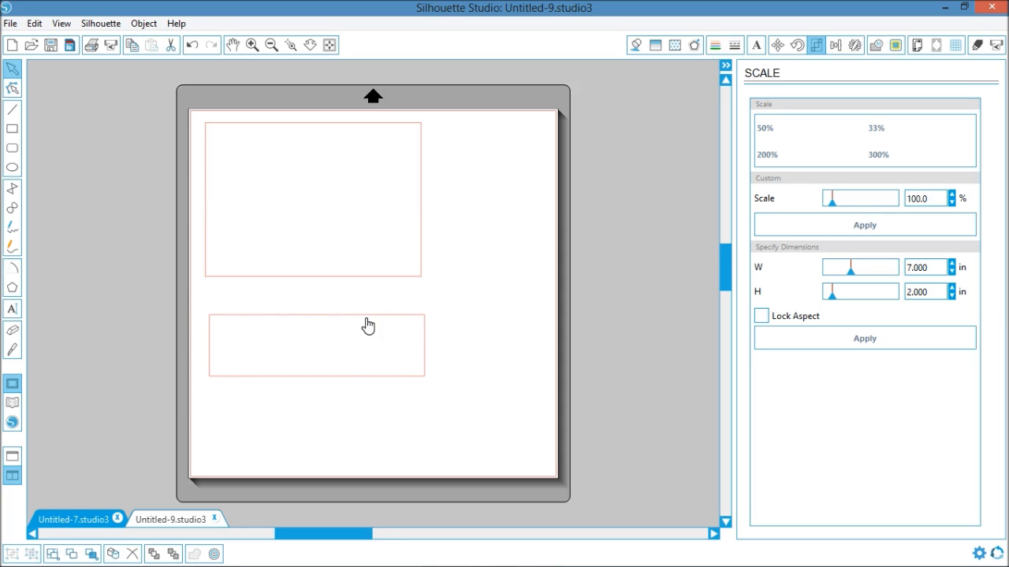
- Start the Text tool and browse the font list to choose the Sketch Gothic School font
left_click(10, 309)
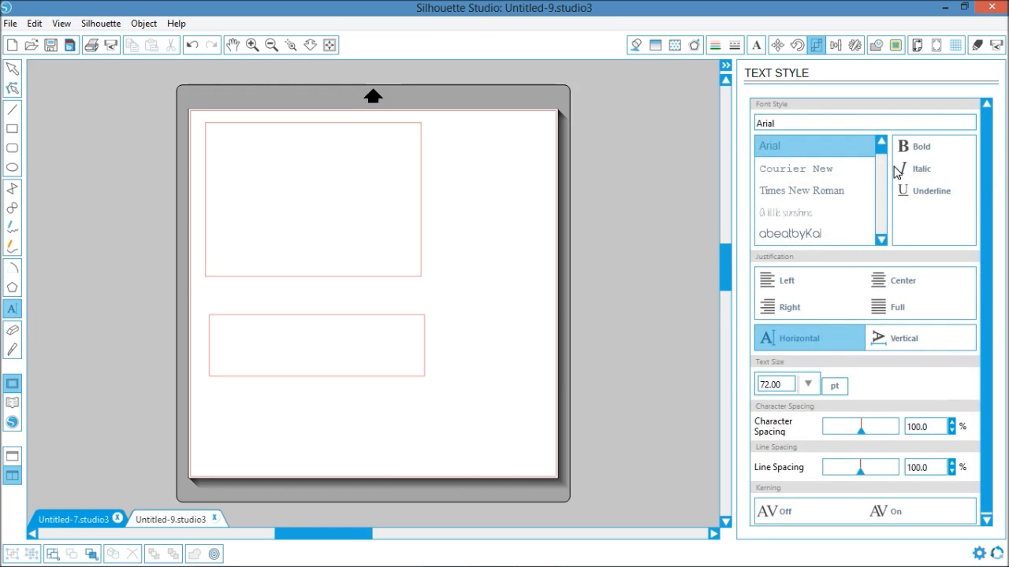
left_click_drag(886, 197, 888, 236)
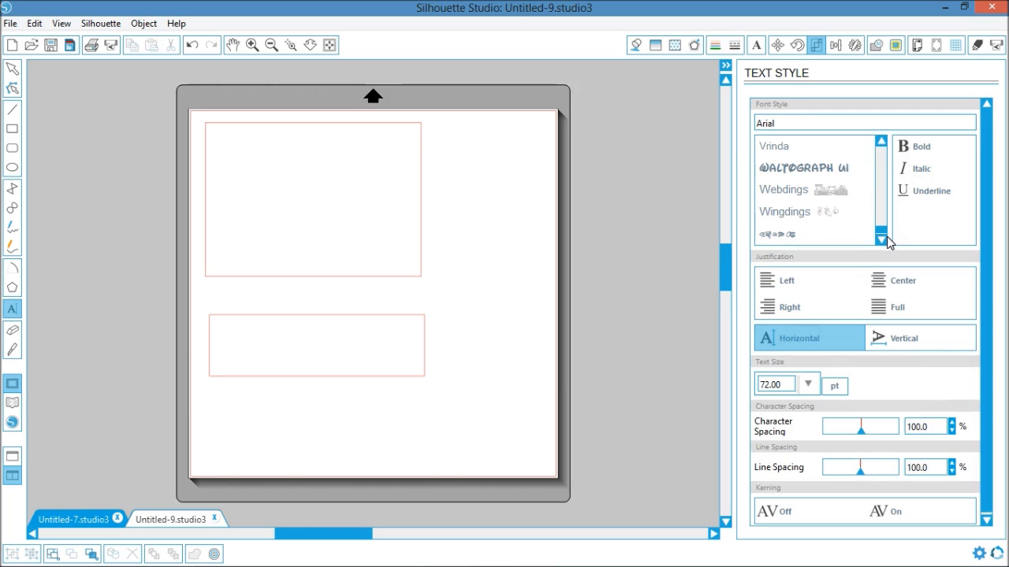
left_click(882, 146)
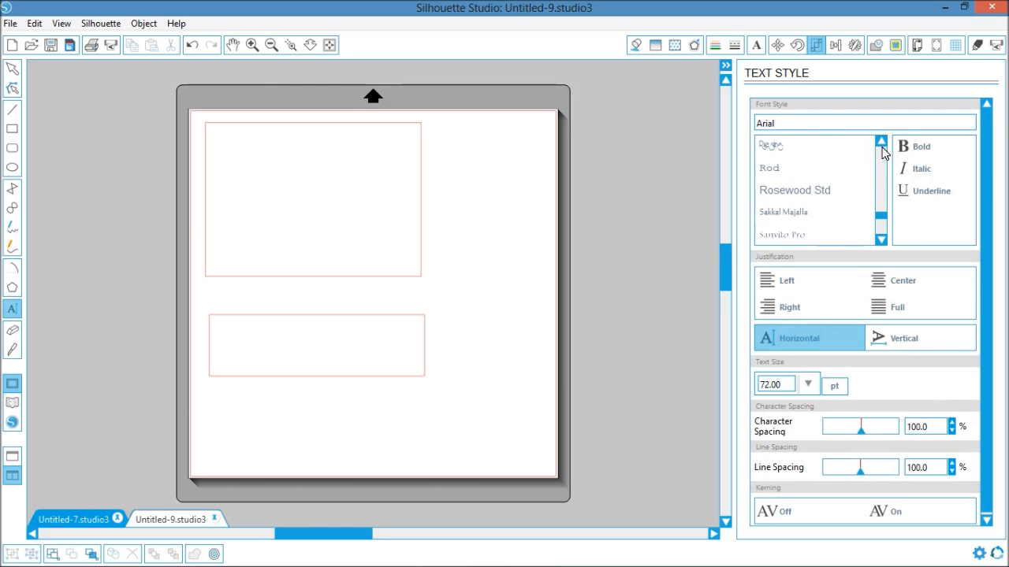
left_click(882, 145)
left_click(881, 147)
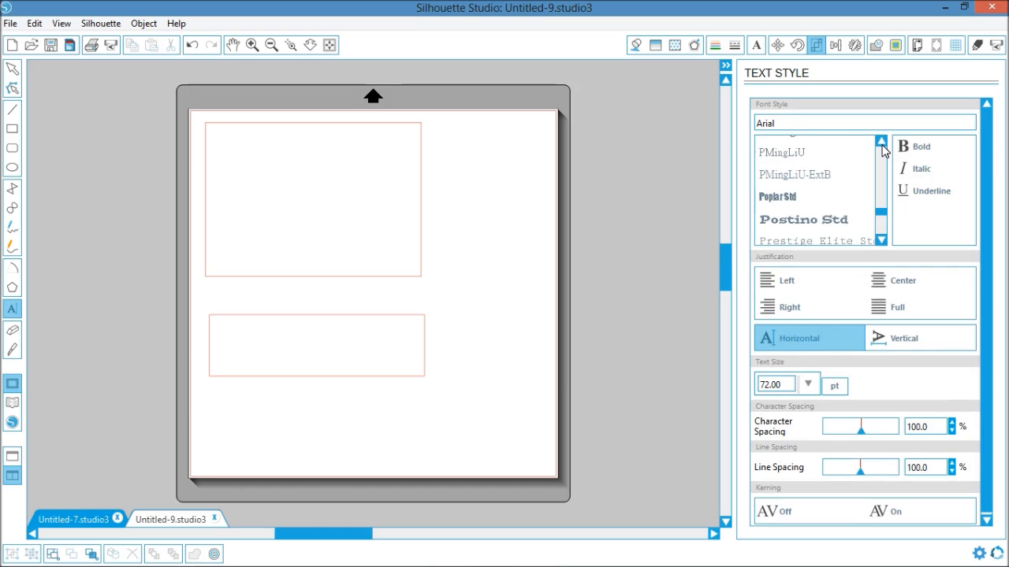
left_click(882, 147)
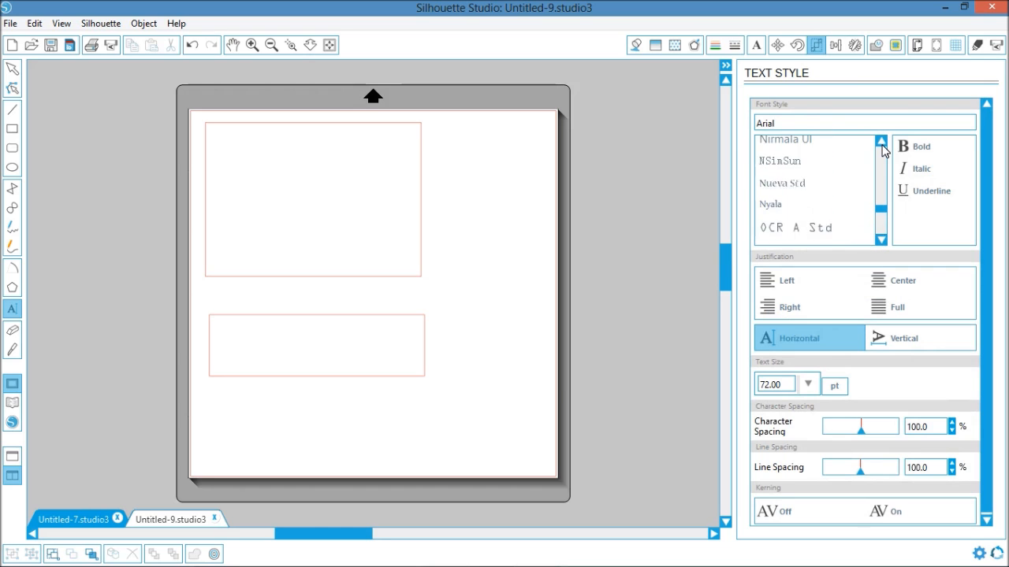
left_click(882, 145)
left_click(882, 142)
left_click(882, 142)
left_click(881, 143)
left_click(882, 143)
left_click(882, 143)
left_click(882, 142)
left_click(882, 143)
left_click(882, 143)
left_click(882, 143)
left_click(882, 143)
left_click(882, 142)
left_click(882, 142)
left_click(882, 142)
left_click(882, 143)
left_click(882, 143)
left_click(882, 143)
left_click(881, 143)
left_click(882, 143)
left_click(882, 143)
left_click(882, 143)
left_click(882, 143)
left_click(882, 143)
left_click(882, 142)
left_click(882, 143)
left_click(882, 143)
left_click(882, 143)
left_click(882, 142)
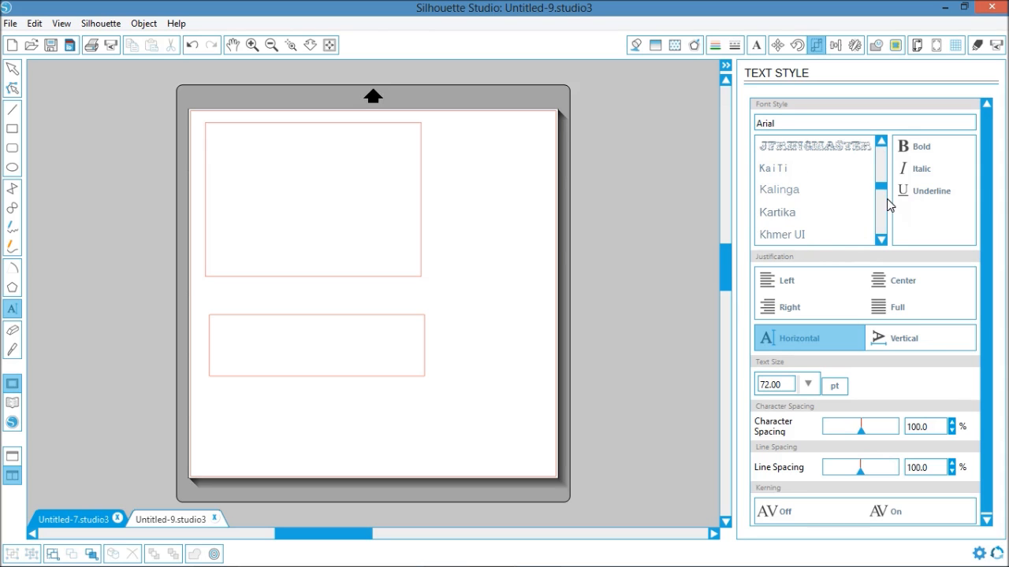
left_click_drag(886, 189, 886, 240)
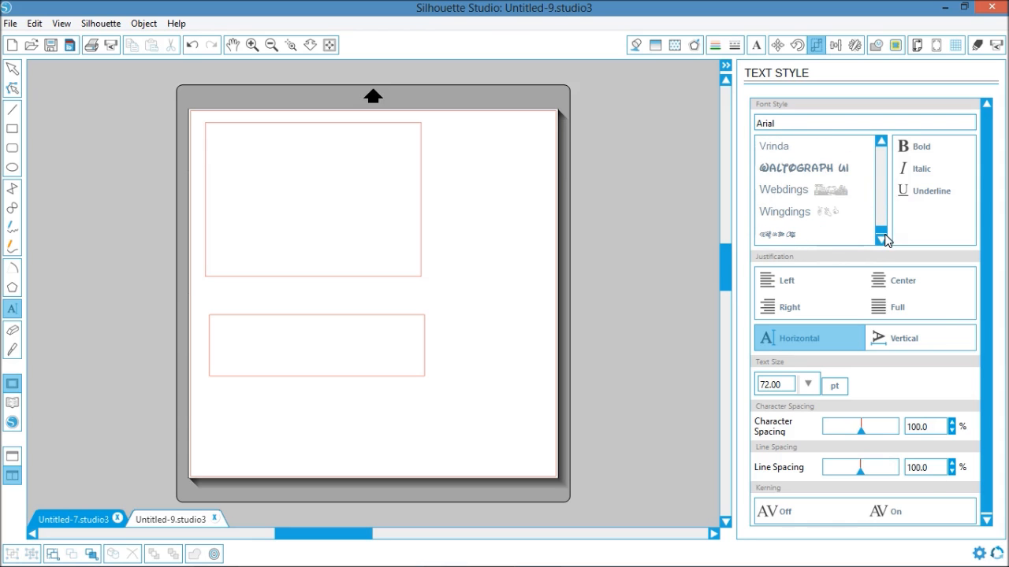
left_click_drag(882, 143, 885, 148)
left_click(800, 173)
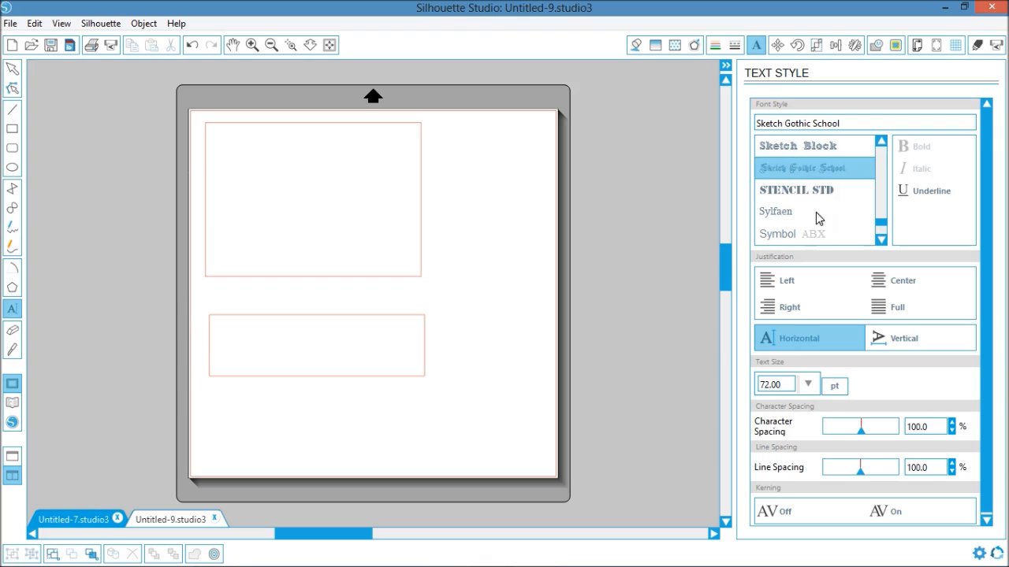
- Add the text "Happy Halloween" over the 7 by 2 in rectangle
left_click(254, 338)
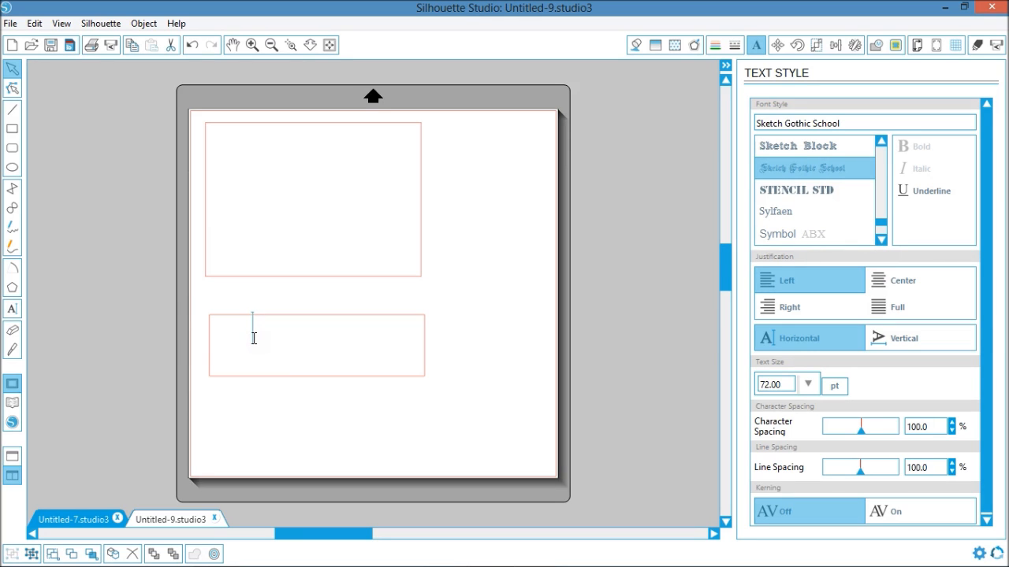
type("Happy E")
key("BackSpace")
type("H")
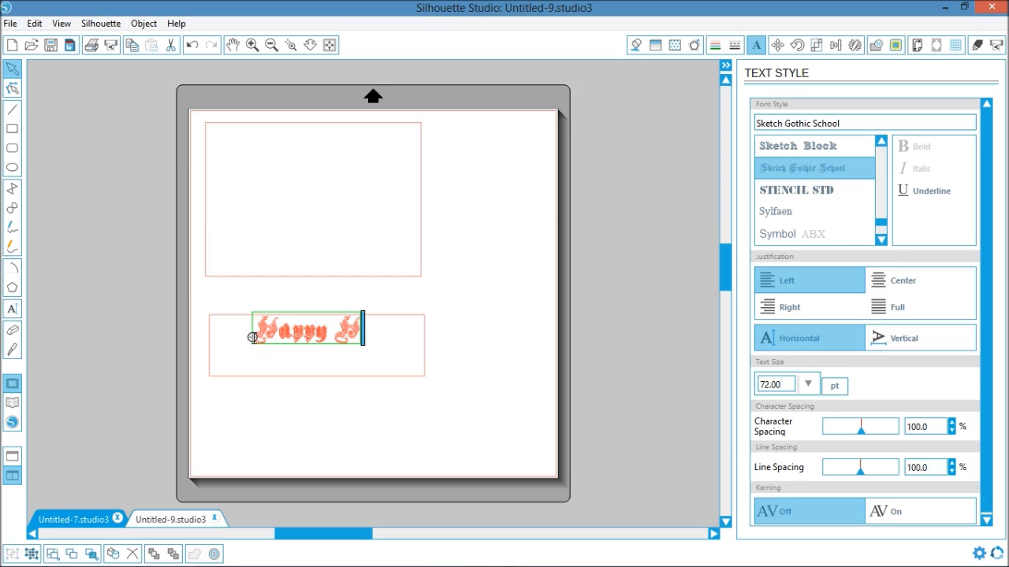
type("alloween")
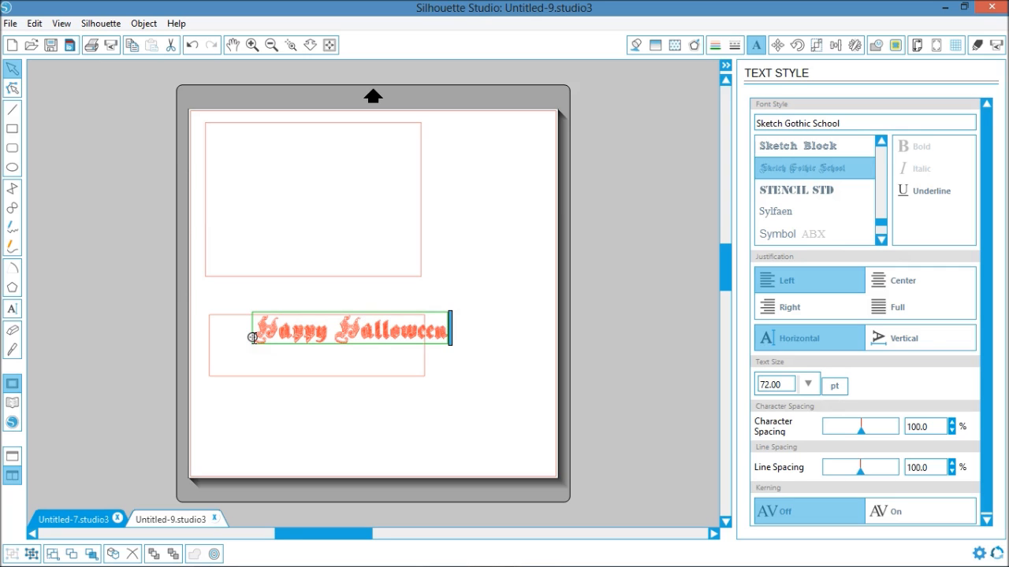
left_click(384, 421)
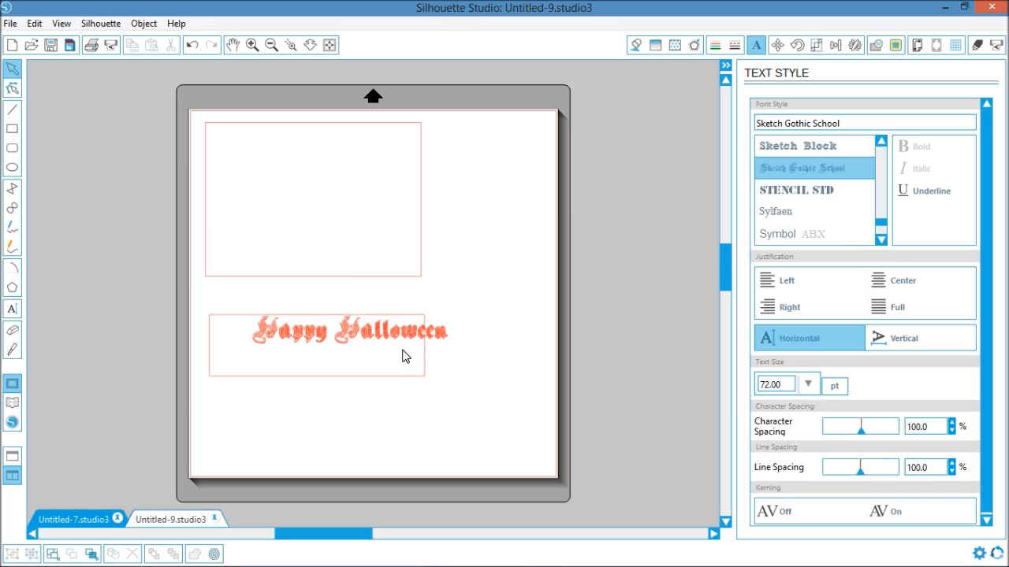
- Move and slightly enlarge the "Happy Halloween" text so it fills the width of the 7 by 2 in rectangle
left_click(411, 339)
left_click_drag(415, 338, 383, 352)
left_click_drag(422, 319, 436, 317)
left_click_drag(384, 360, 374, 363)
left_click(513, 320)
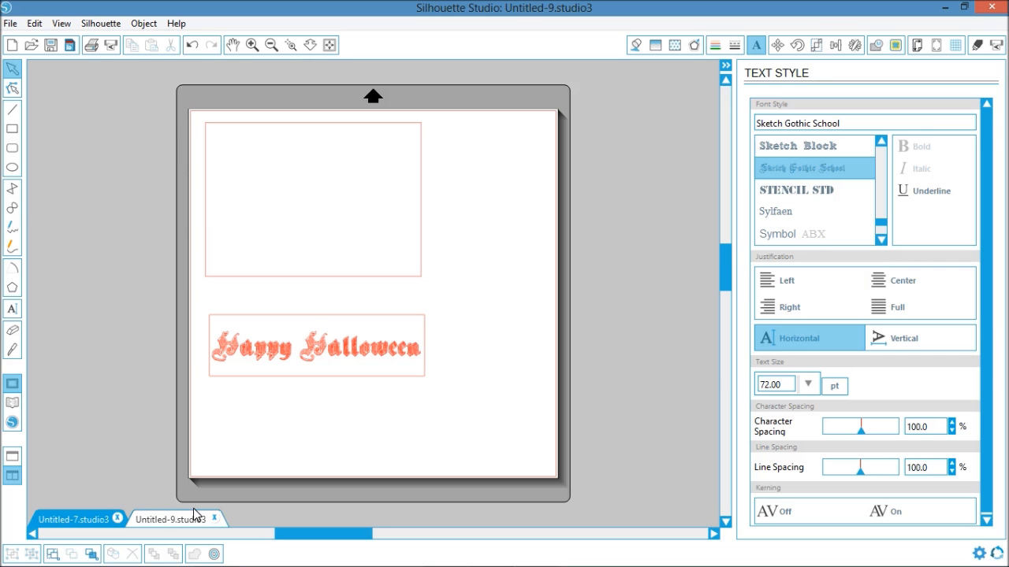
- Switch to the card base document and move the skull button off the card onto the blank area beside its upper half
left_click(92, 522)
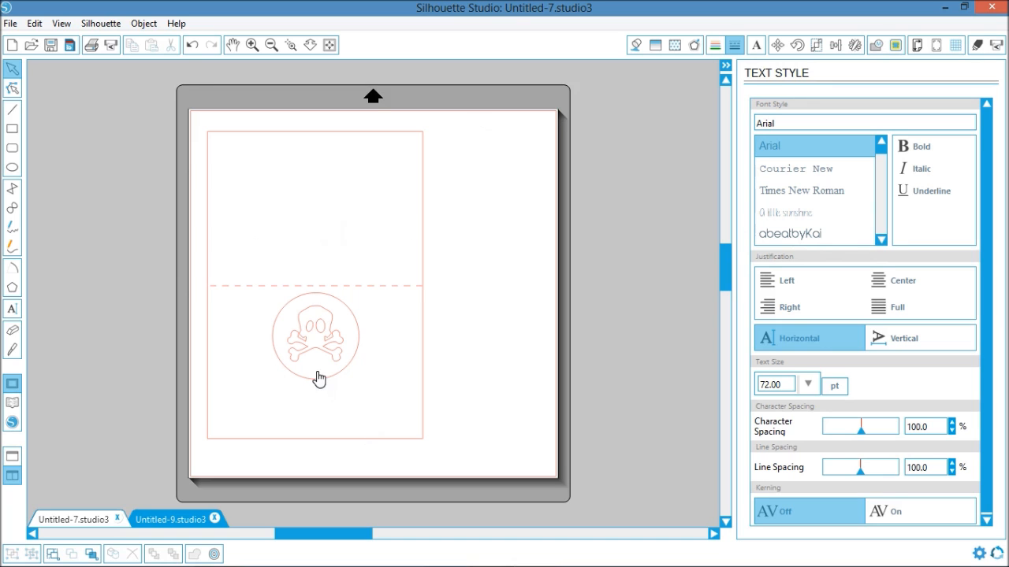
left_click(318, 324)
left_click_drag(317, 325, 493, 169)
left_click(492, 283)
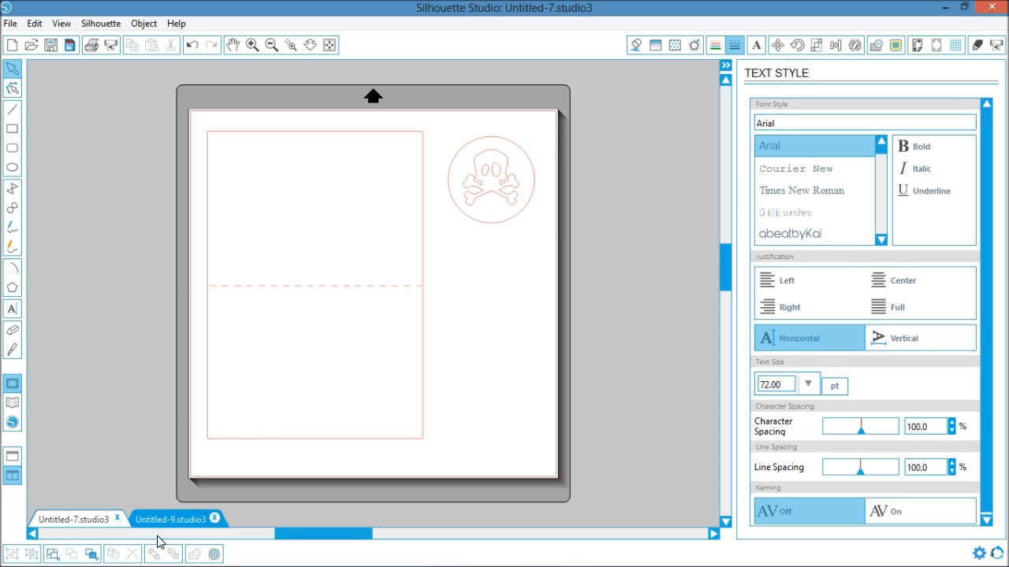
- Return to the document with the layer rectangles and review the "Happy Halloween" layer
left_click(194, 518)
left_click(517, 260)
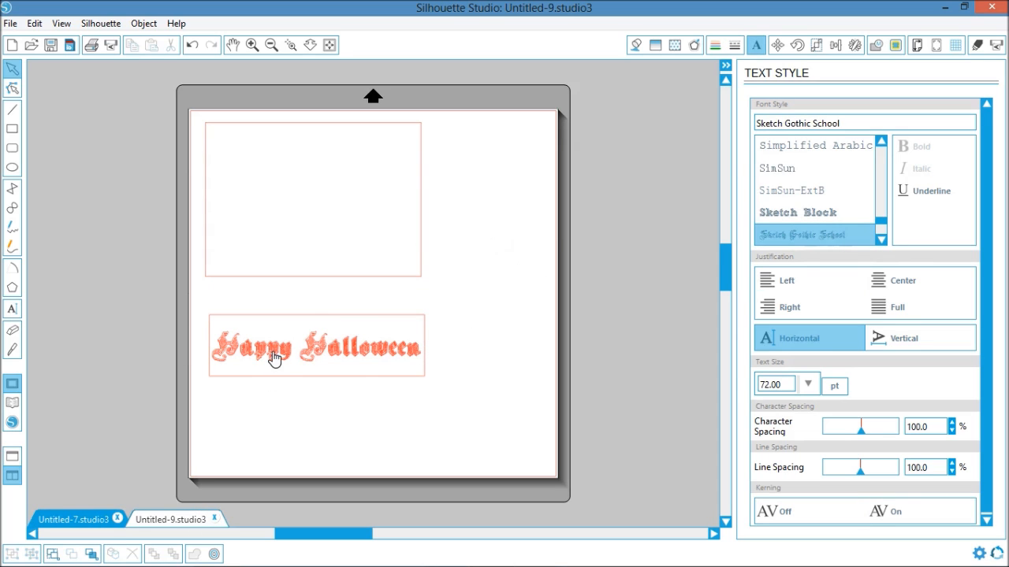
left_click(328, 354)
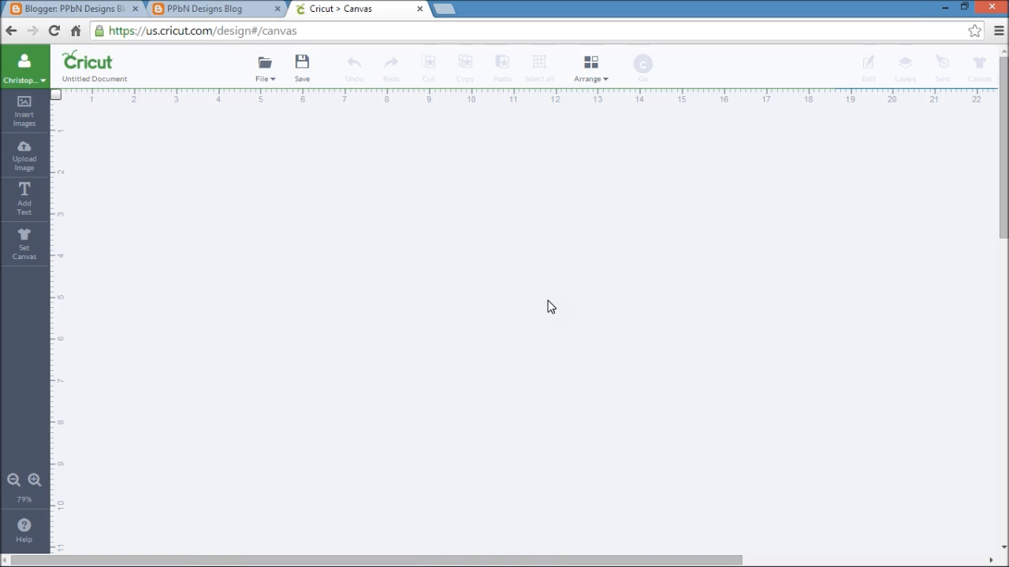
- Switch to the Cricut design canvas, open the image library and search it for "box"
left_click(19, 123)
left_click_drag(745, 149, 678, 158)
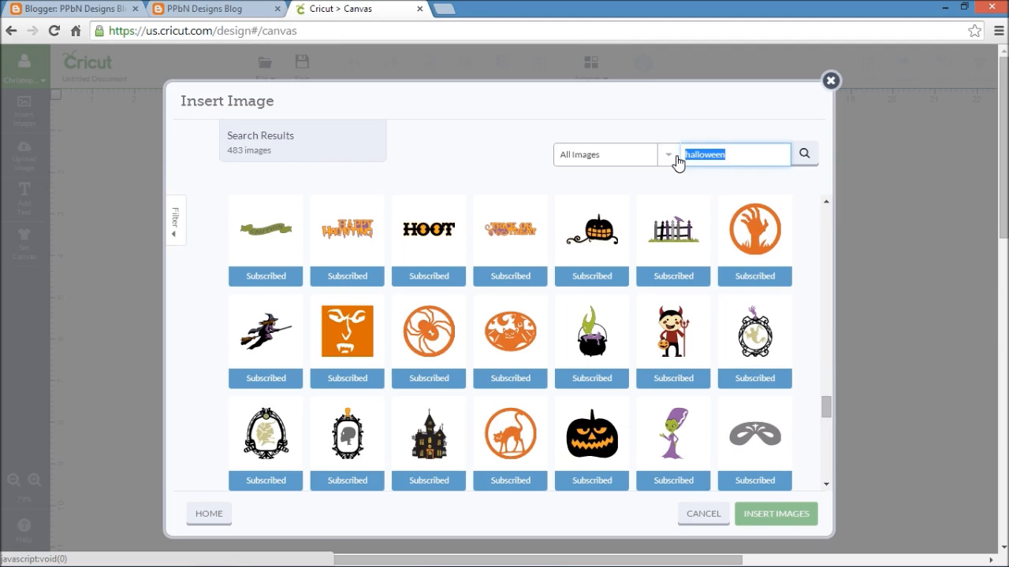
key("BackSpace")
type("box")
key("Return")
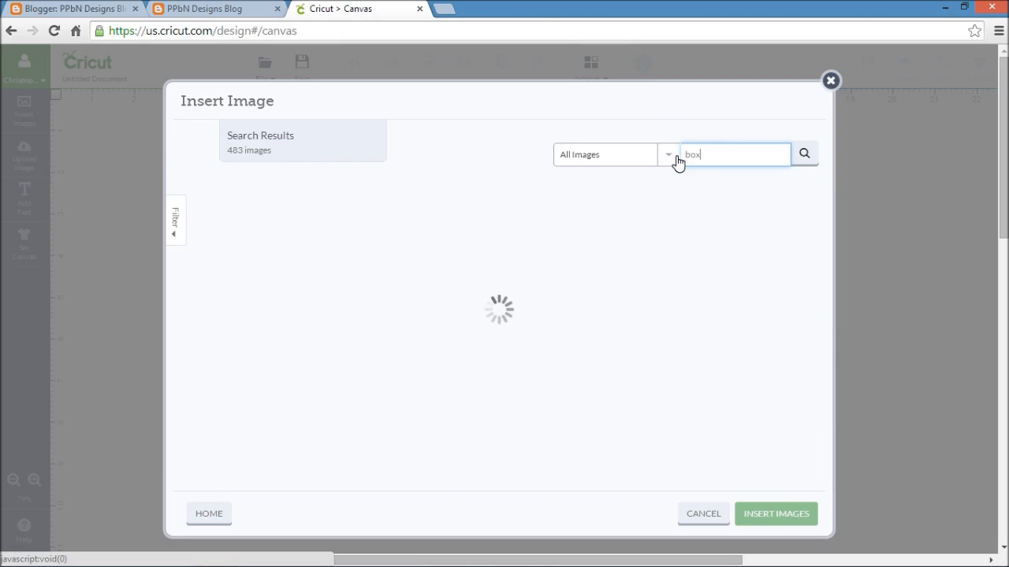
- Search the image library for "square" instead
left_click_drag(705, 154, 671, 162)
type("squsar")
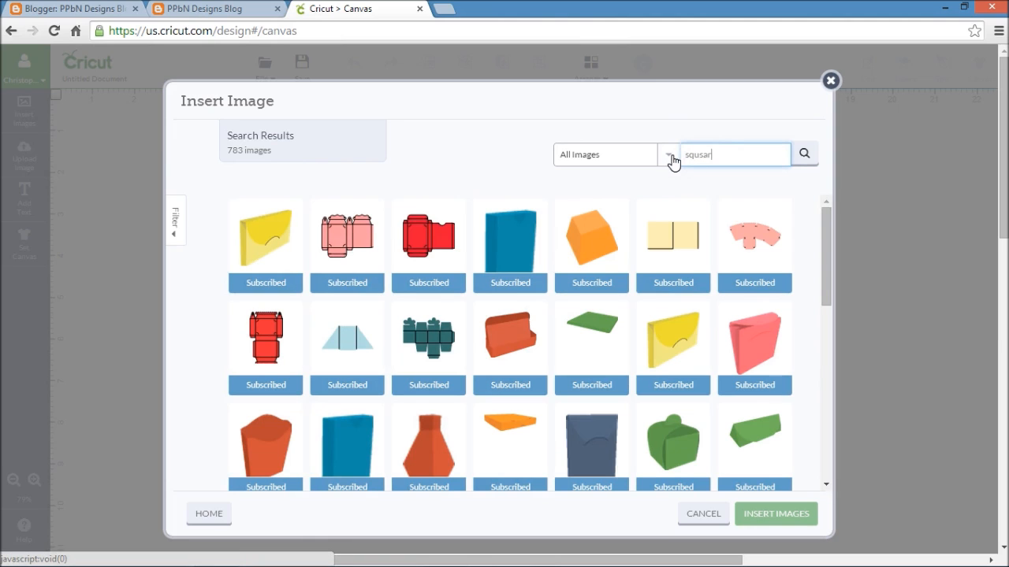
type("ee")
key("Return")
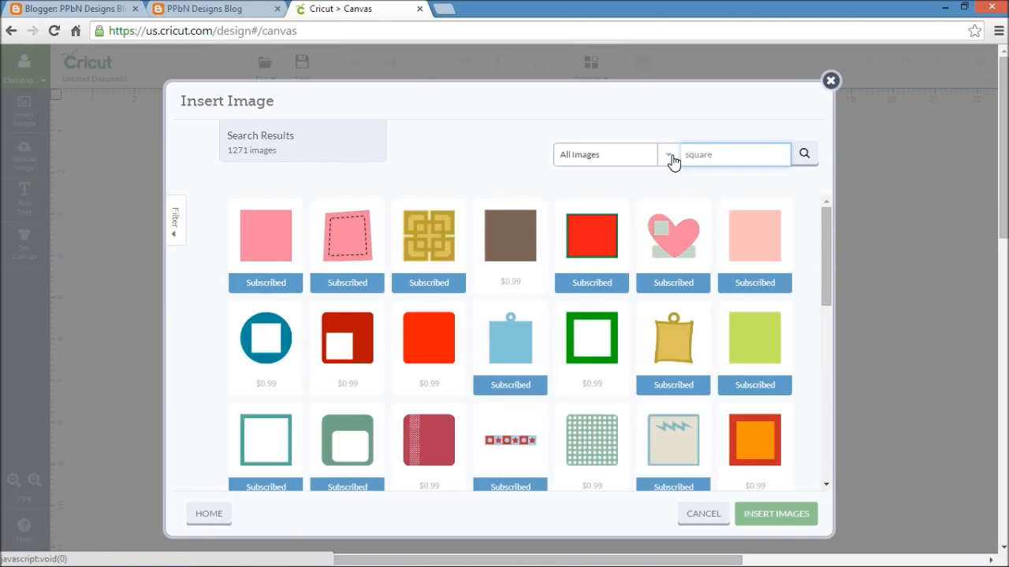
- Insert the plain pink square and move it near the canvas's upper-left corner
left_click(256, 256)
left_click(771, 516)
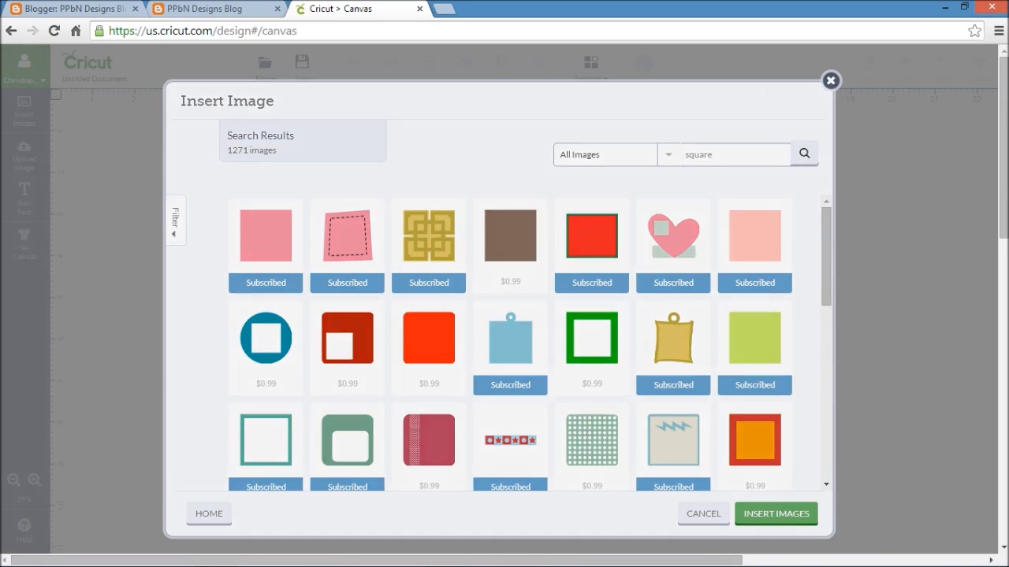
left_click_drag(359, 365, 184, 164)
- Unlock the square's proportions and resize it to 7 in wide by 10 in high
left_click(868, 67)
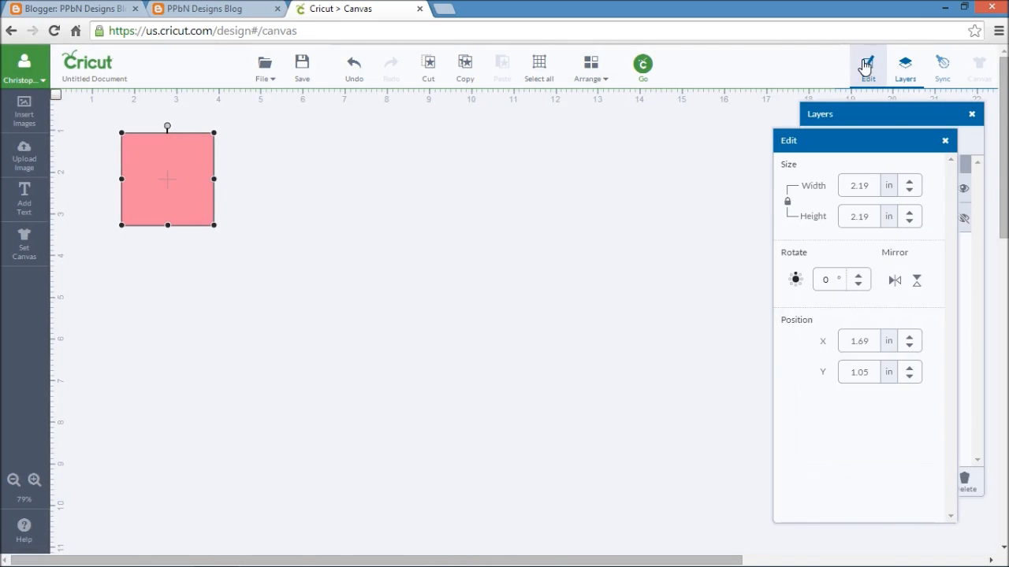
left_click(787, 204)
left_click(892, 192)
left_click_drag(892, 191, 894, 192)
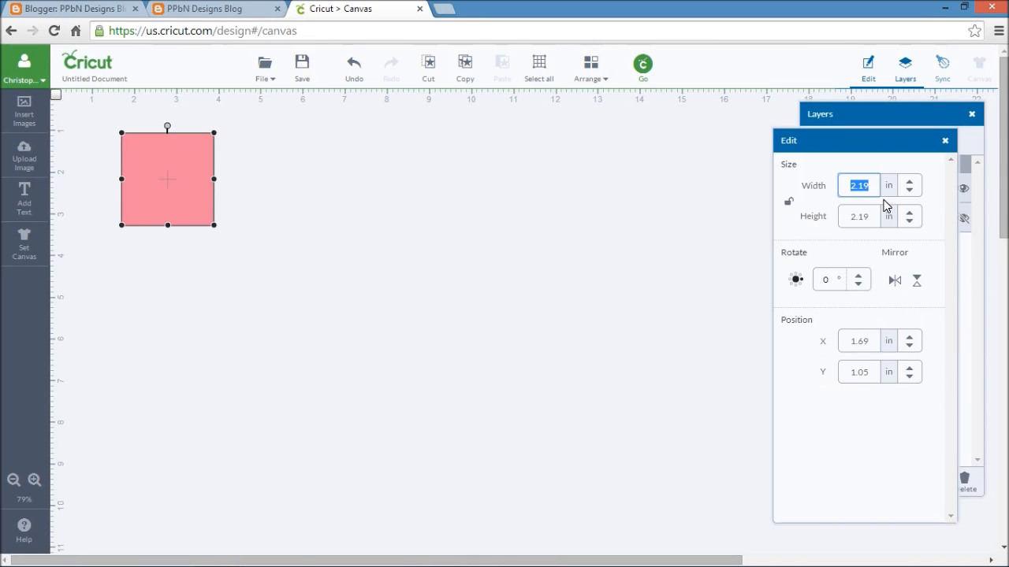
type("1")
type("7")
key("Return")
left_click_drag(844, 218, 877, 218)
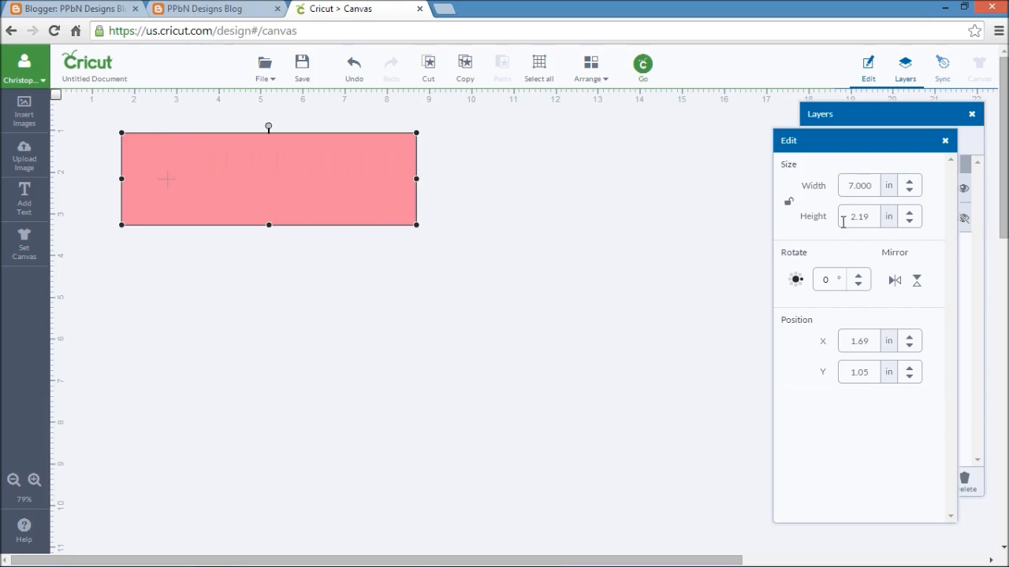
type("10")
key("Return")
- Move the 7 by 10 in rectangle against the canvas's top edge, at about X 0.84 in and Y 0 in, and deselect it
scroll(584, 315, "down", 2)
scroll(584, 291, "up", 2)
mouse_move(361, 306)
left_mouse_down()
mouse_move(339, 277)
mouse_move(348, 297)
left_mouse_up()
left_click(594, 171)
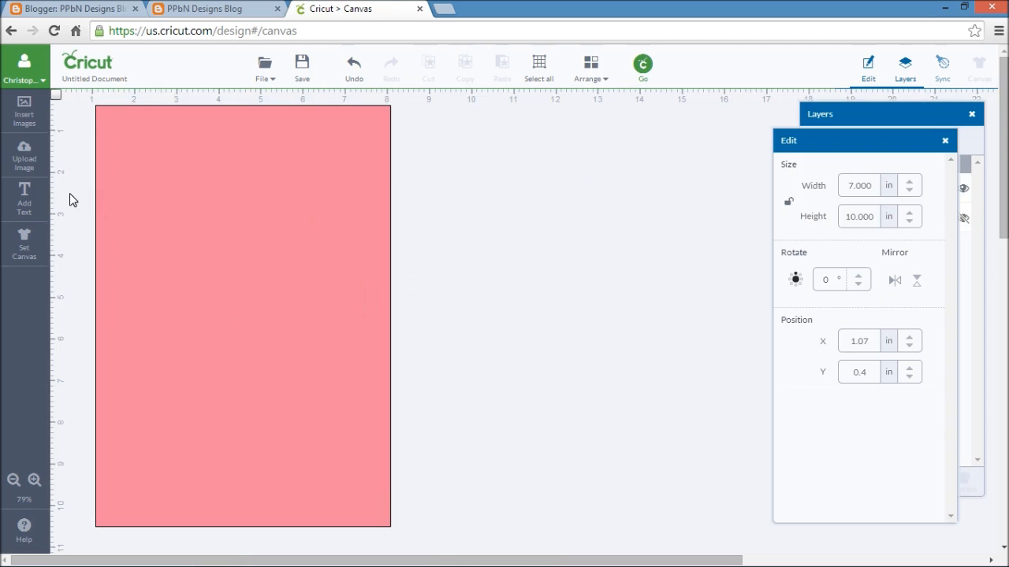
left_click_drag(218, 211, 234, 176)
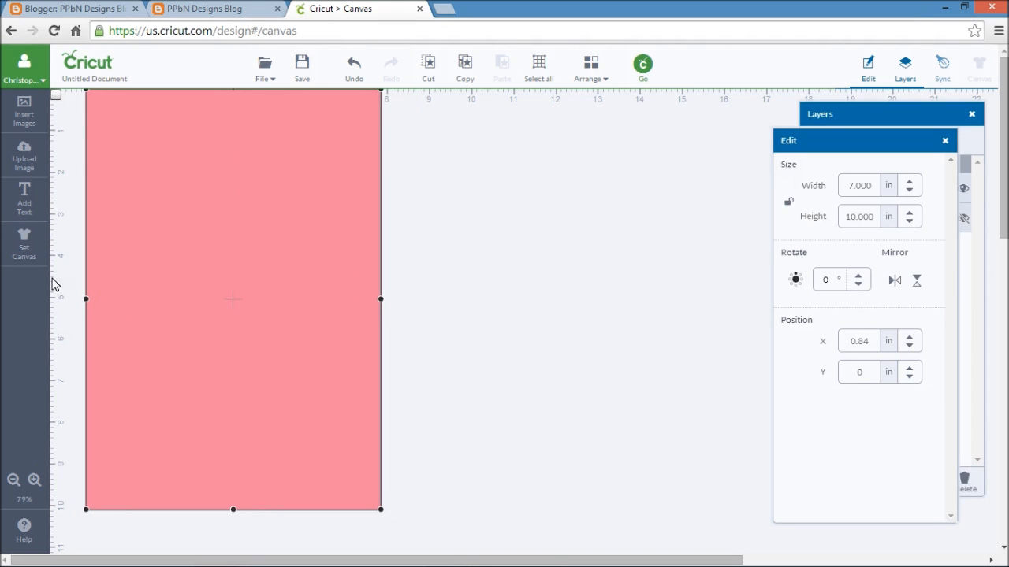
left_click(636, 139)
- Search the image library for "score" and insert the free vertical score line
left_click(38, 105)
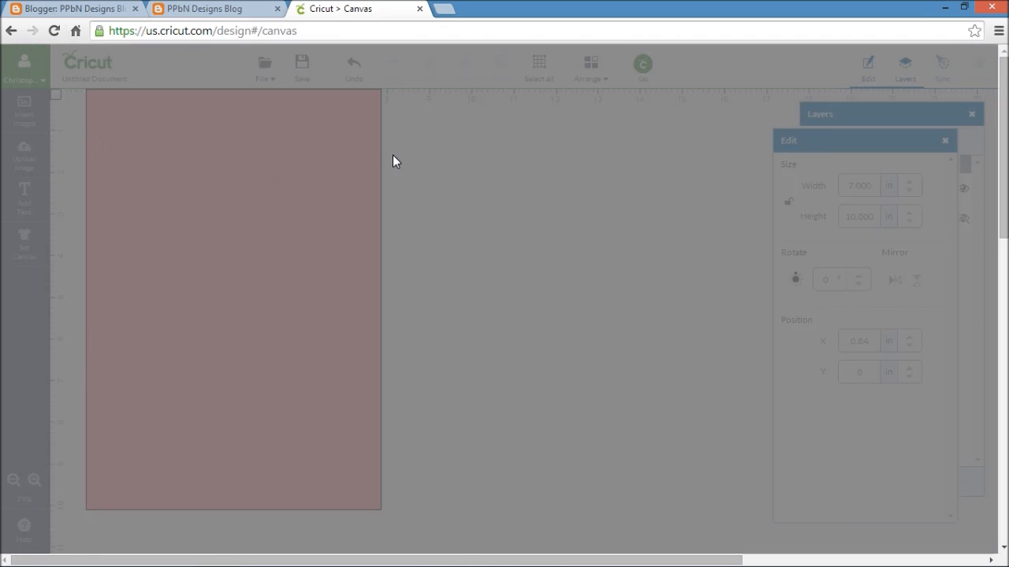
left_click_drag(745, 155, 655, 158)
type("score")
key("Return")
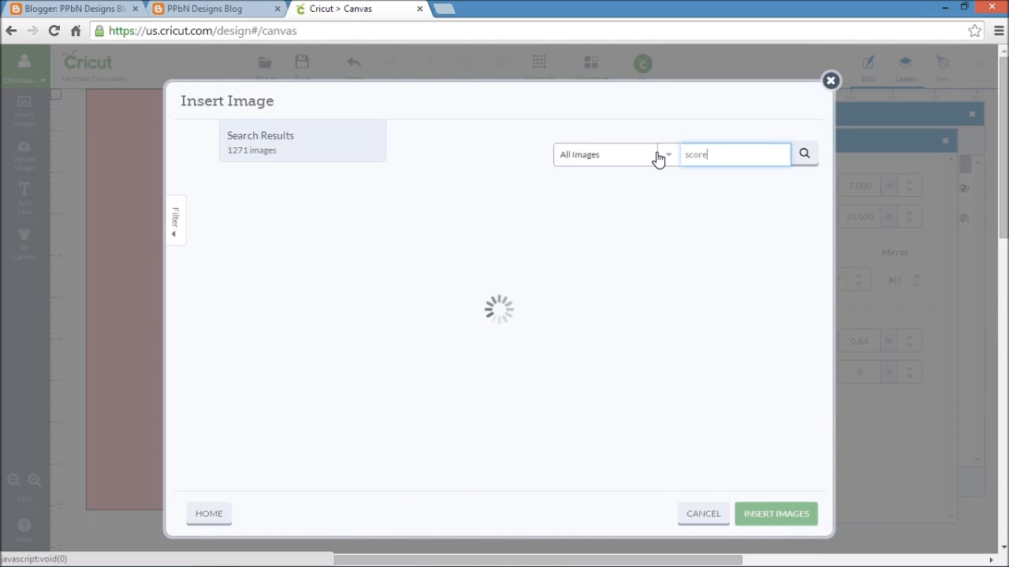
left_click(345, 249)
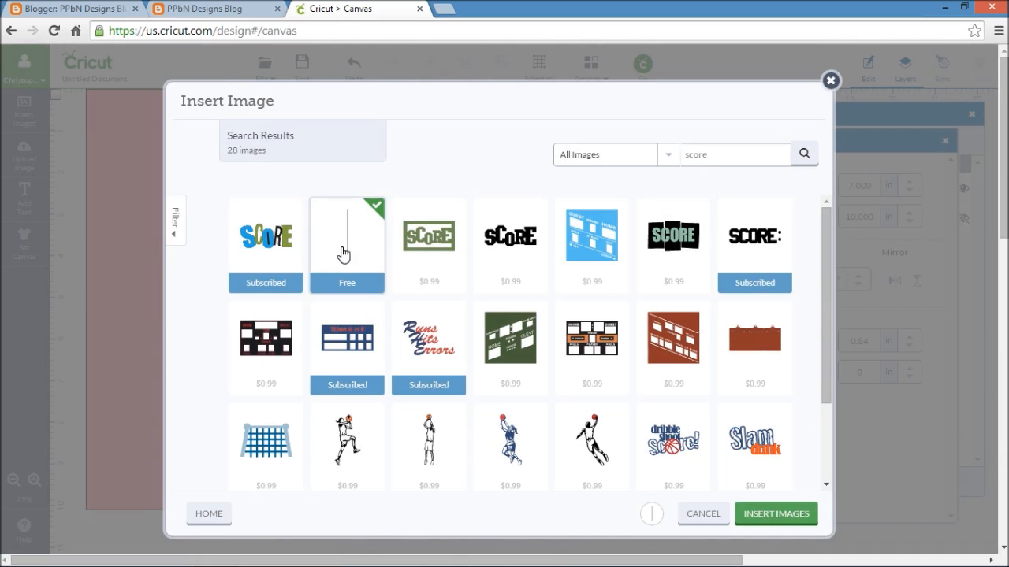
left_click(755, 518)
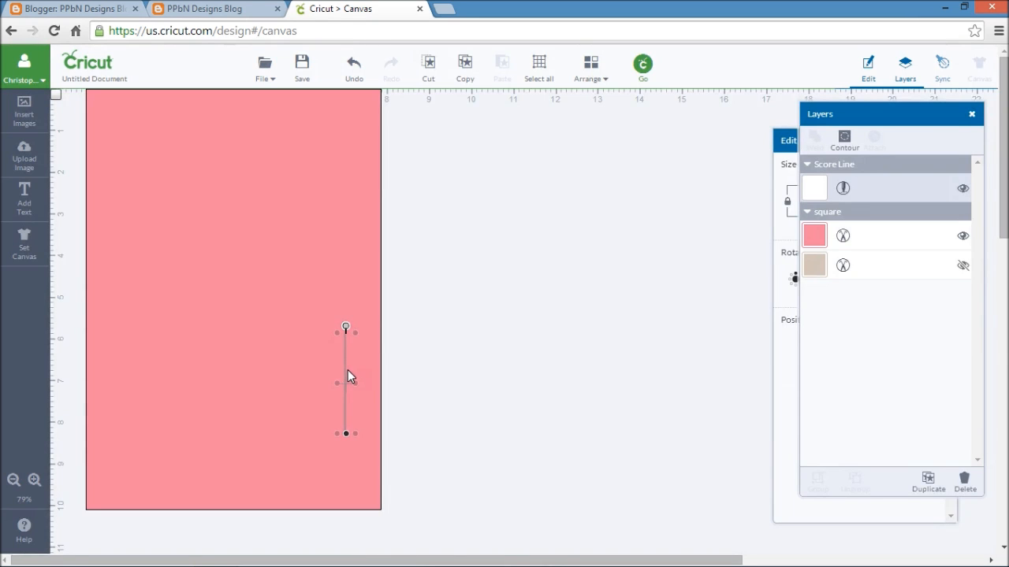
- Move the score line clear of the rectangle, rotate it 90°, and place it at about X 10.3 in and Y 4.87 in
left_click_drag(348, 370, 460, 257)
left_click(778, 151)
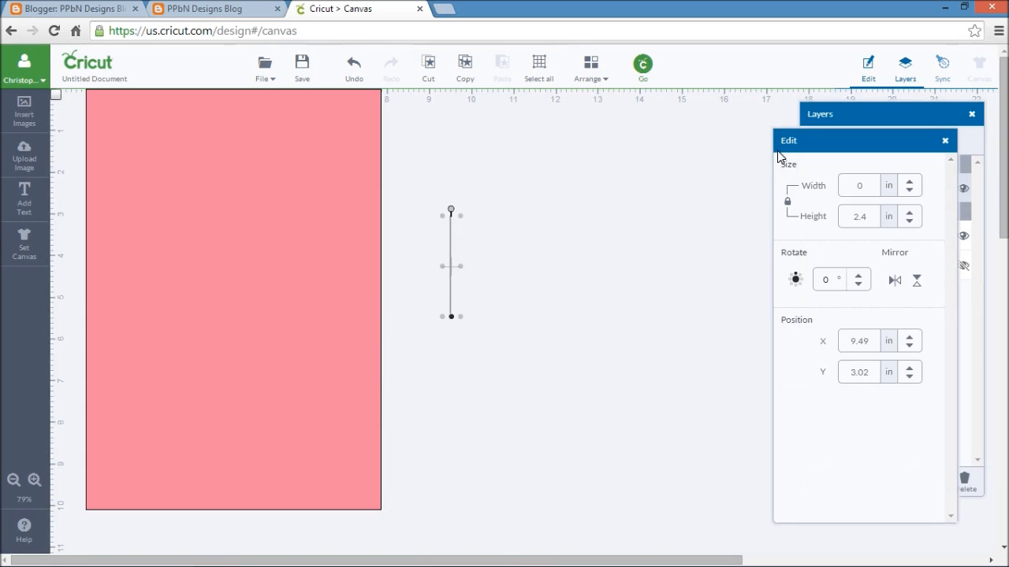
left_click(797, 281)
left_click(515, 405)
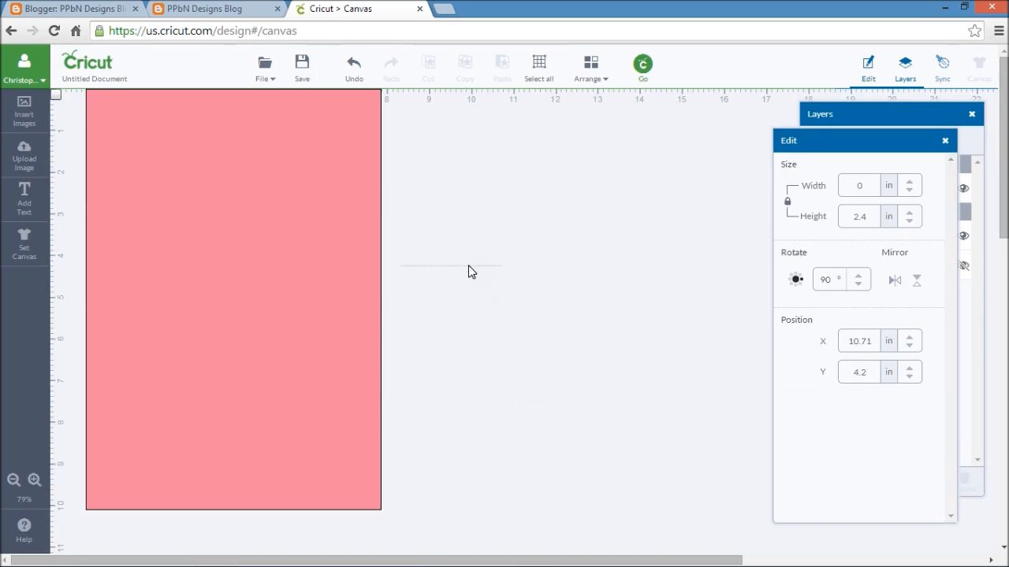
left_click(469, 271)
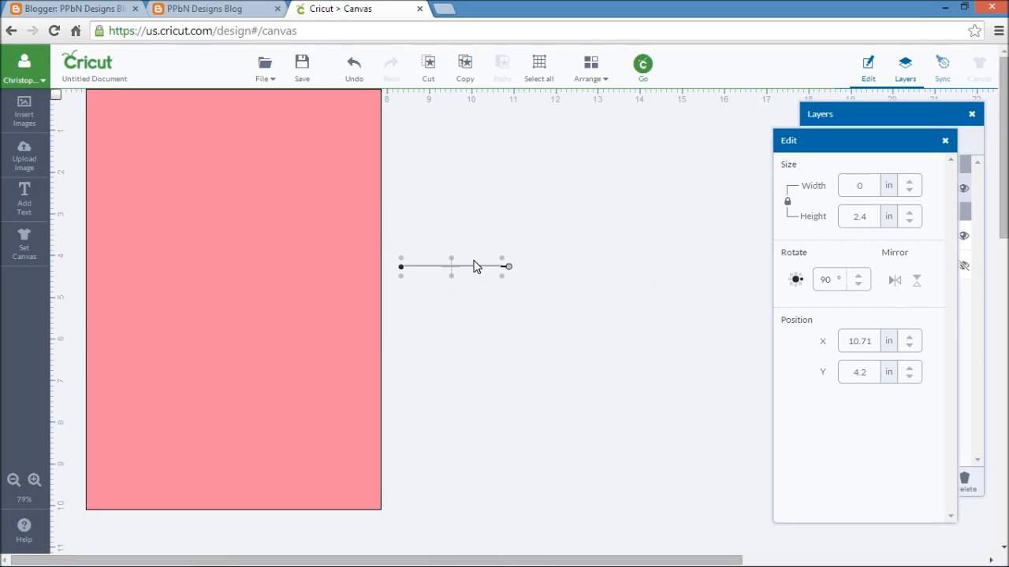
left_click_drag(473, 265, 457, 294)
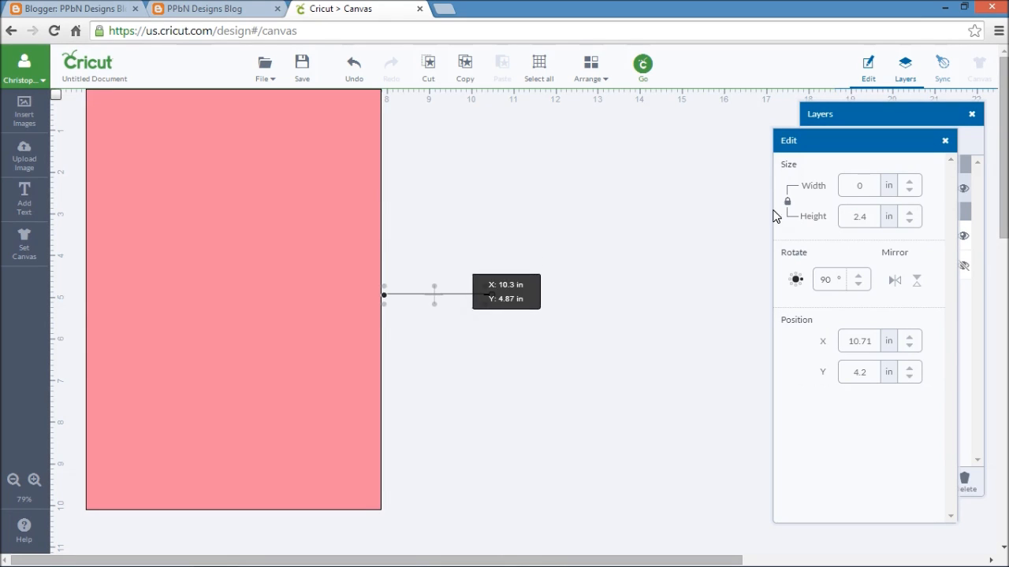
- Try setting the rotated score line's height to 7 in with proportions locked, and undo that change
double_click(867, 218)
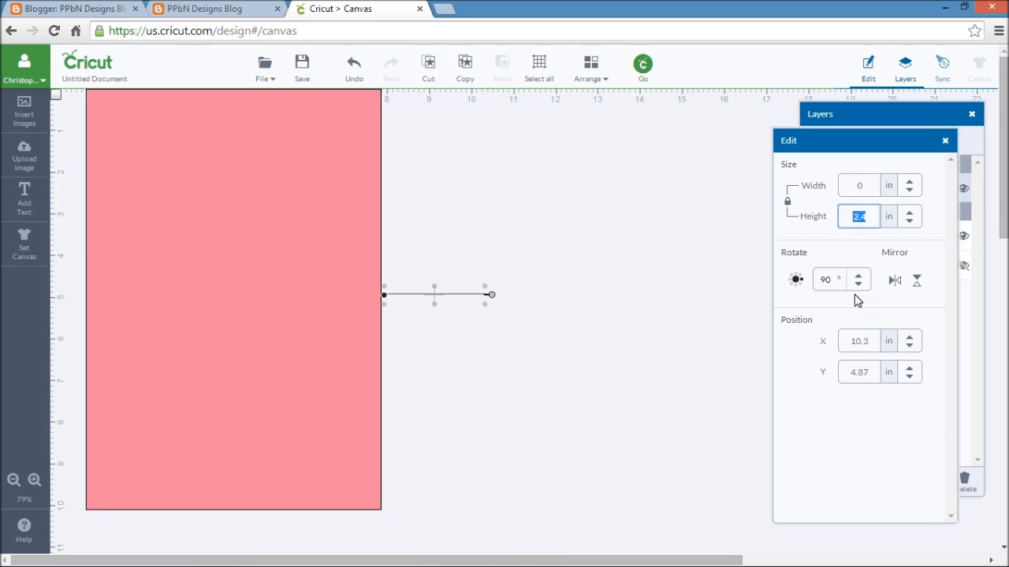
type("7")
key("Return")
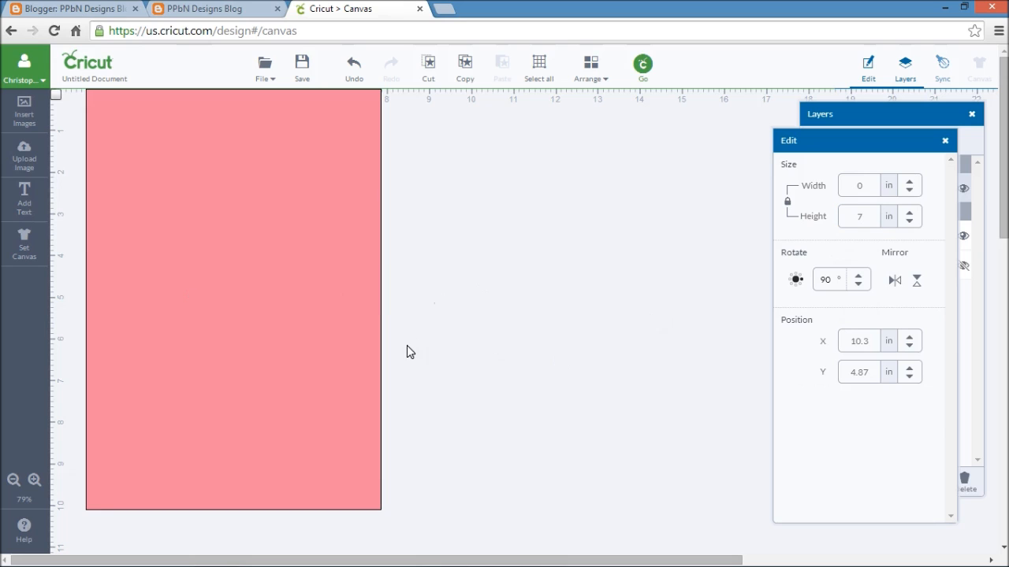
left_click(353, 66)
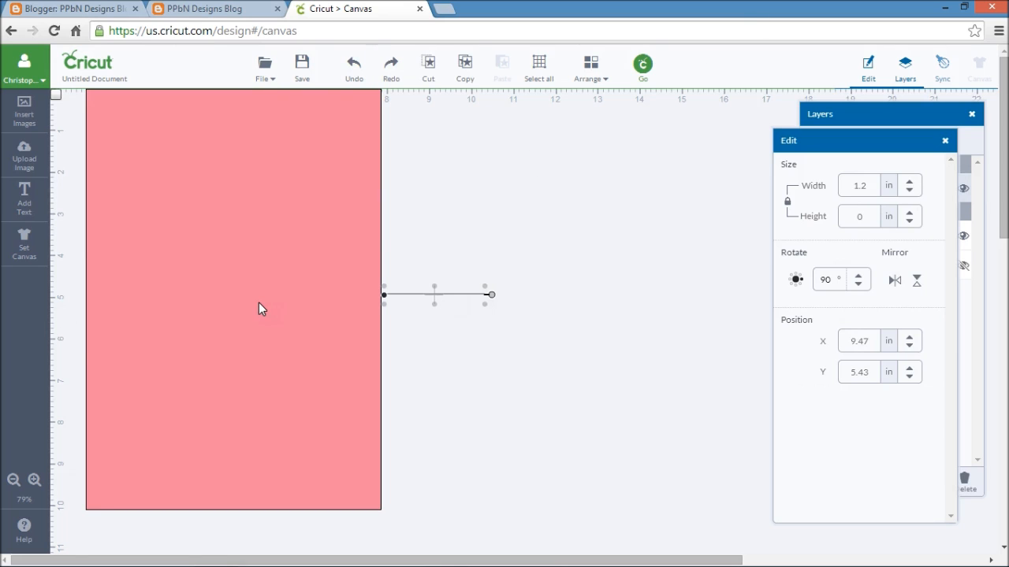
- Move the score line onto the pink rectangle's right half, at about X 7.4 in and Y 4.63 in, and deselect it
left_click_drag(454, 295, 481, 265)
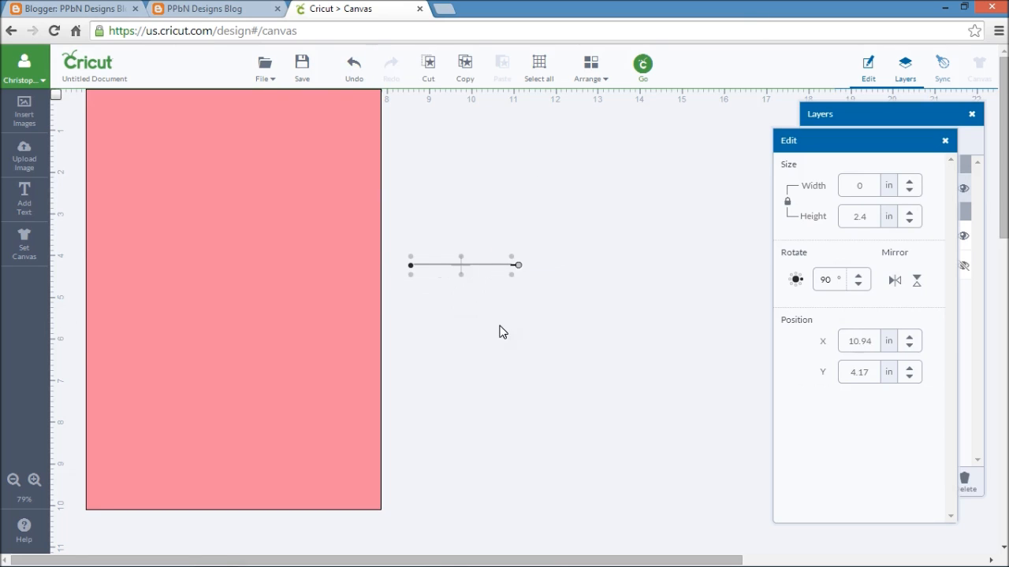
left_click(469, 280)
left_click(470, 265)
left_click(591, 72)
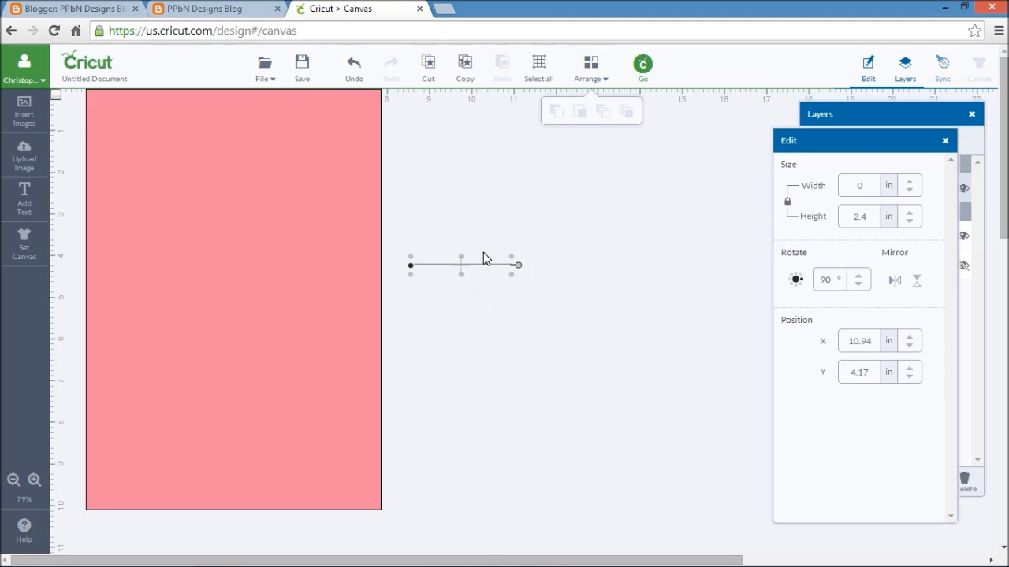
left_click_drag(488, 267, 340, 286)
left_click(509, 336)
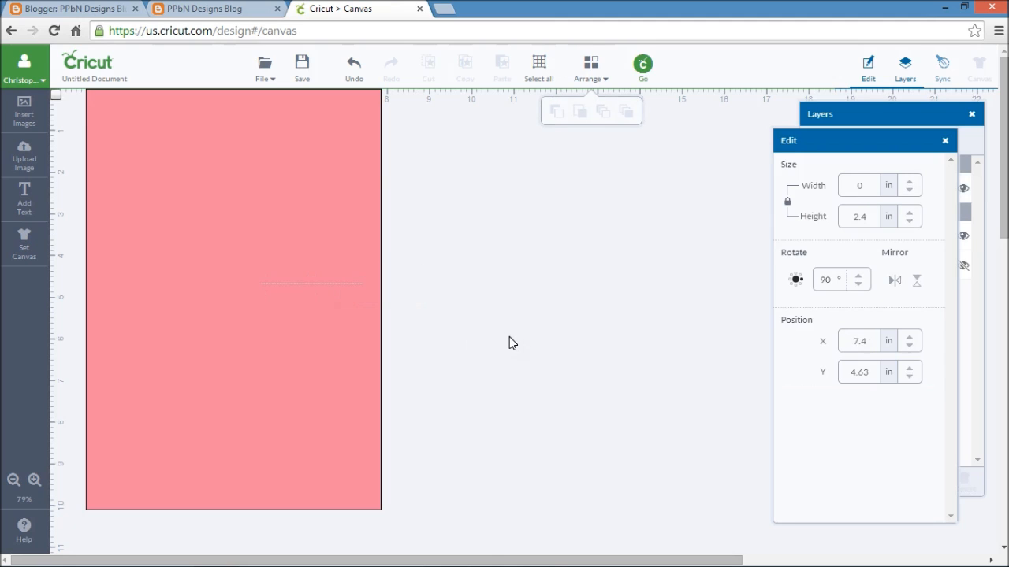
- Place the score line at the rectangle's mid-height by its left edge, about X 3.27 in and Y 4.99 in, with the rectangle shifted to X 0.79 in
left_click(329, 285)
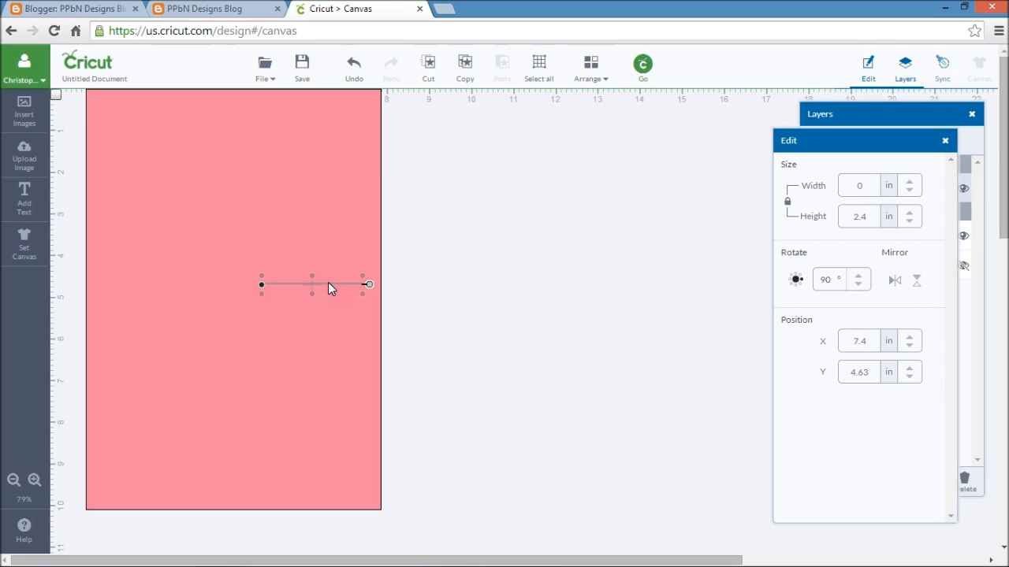
left_click_drag(328, 282, 165, 302)
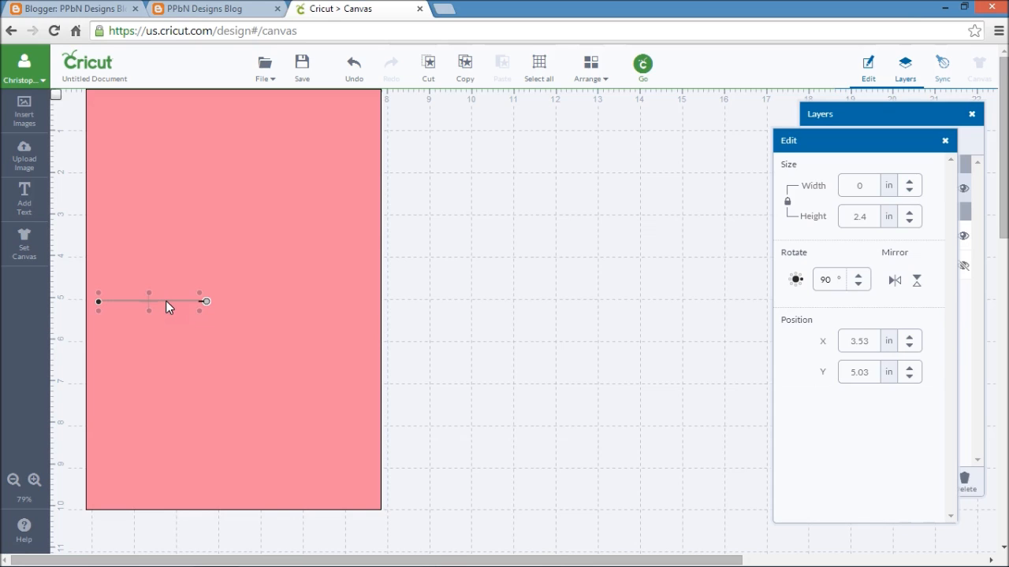
left_click(478, 268)
left_click_drag(158, 297, 152, 297)
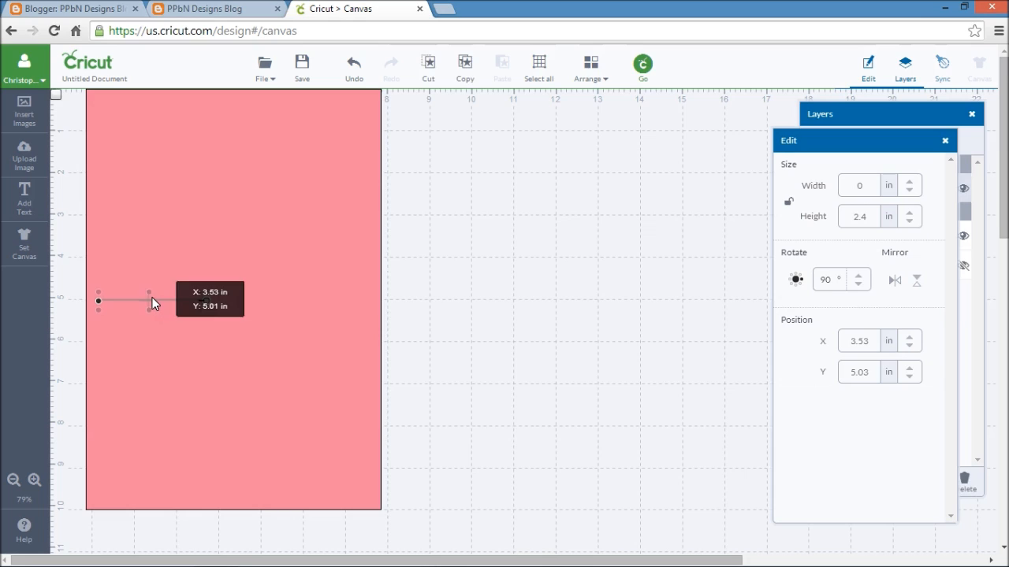
left_click(120, 301)
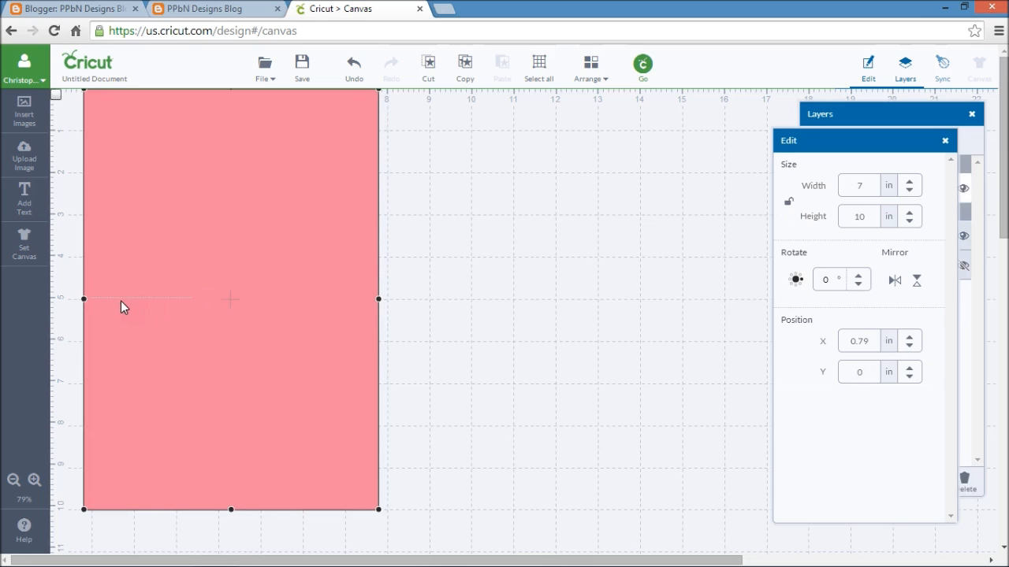
left_click_drag(128, 297, 124, 300)
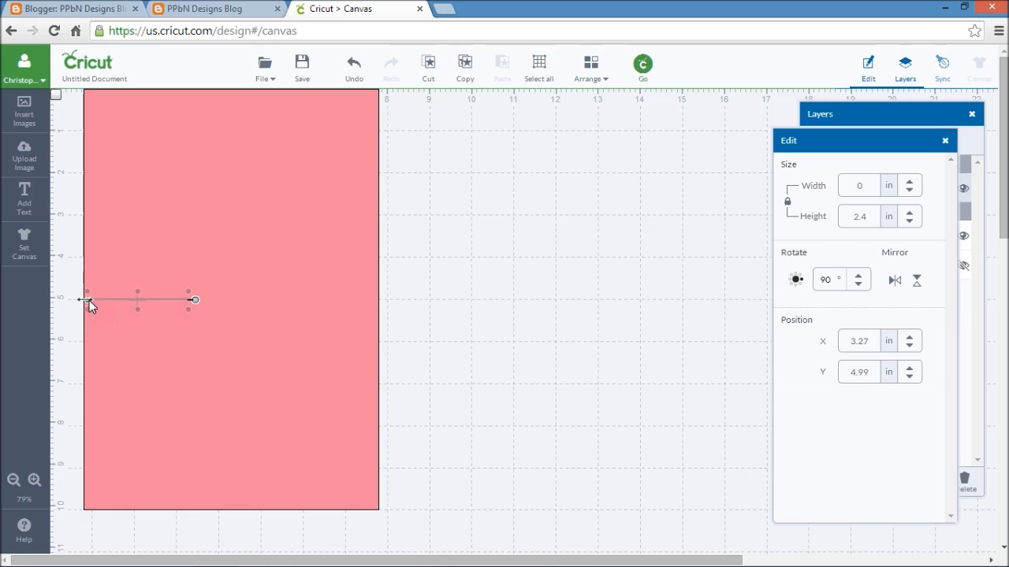
- Stretch the score line across the rectangle to about 6.9 in and center it at about X 0.86 in and Y 4.97 in
left_click_drag(89, 300, 376, 301)
left_click_drag(281, 300, 374, 300)
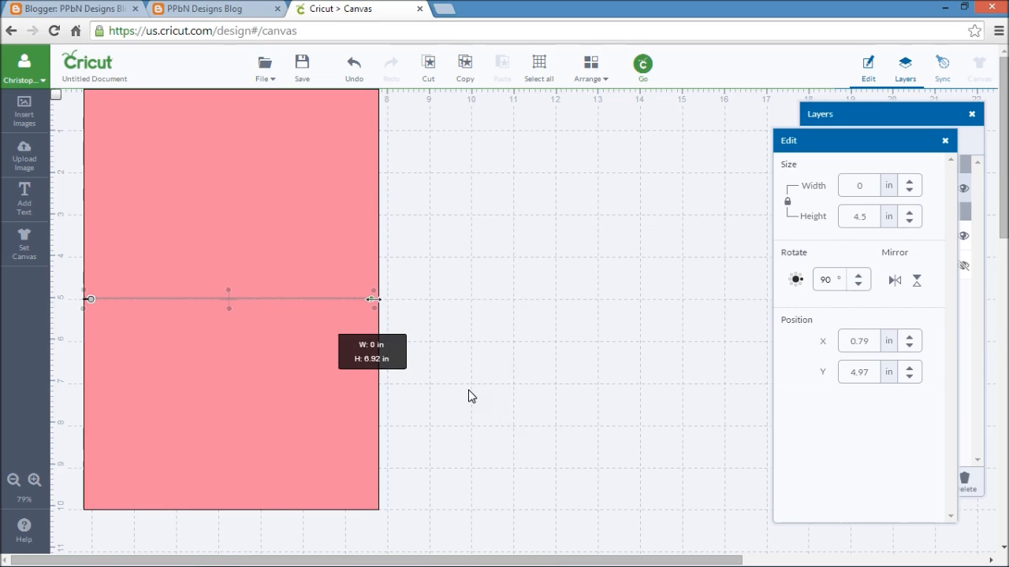
left_click(438, 290)
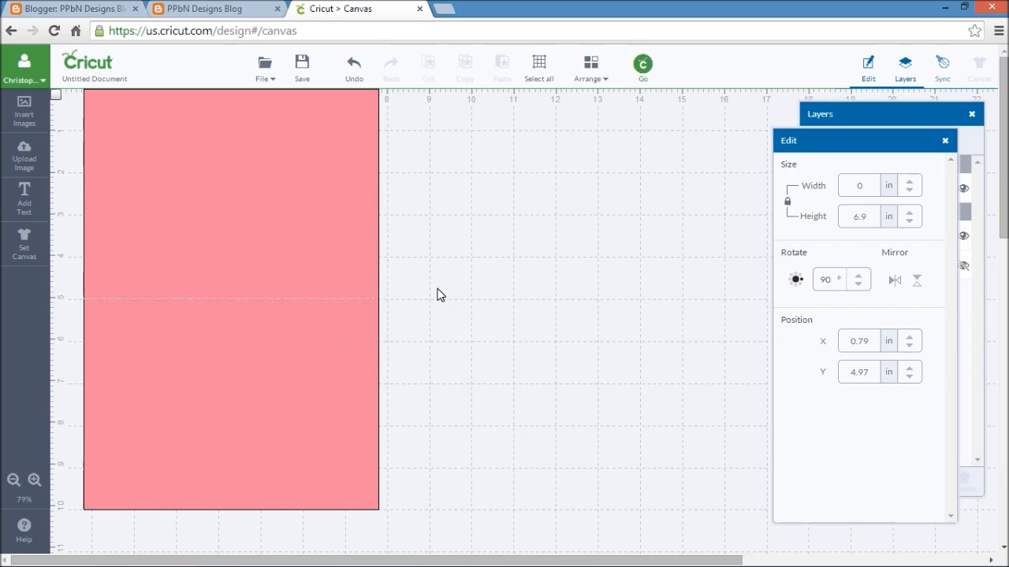
left_click(271, 300)
left_click_drag(272, 299, 275, 299)
left_click(502, 317)
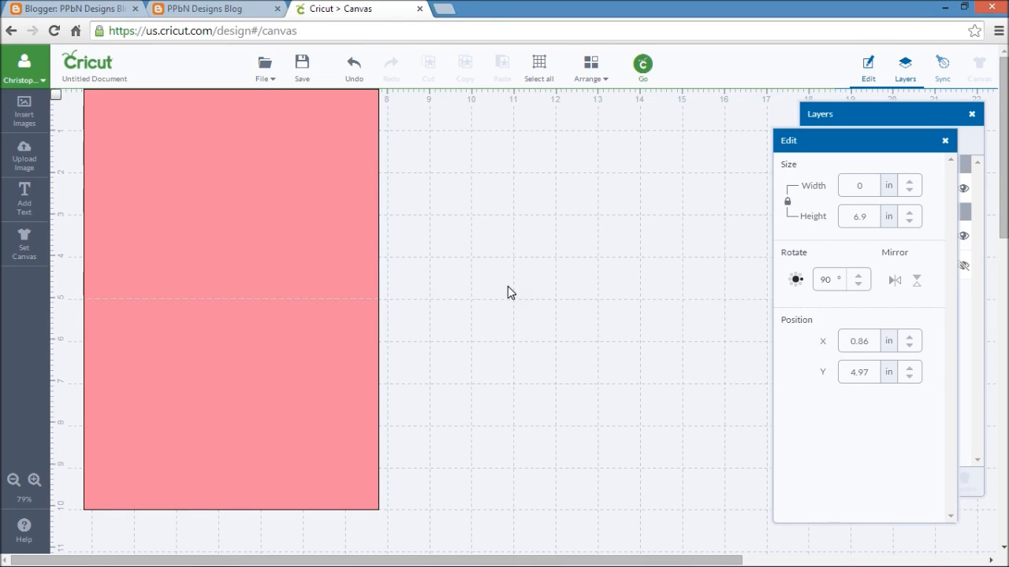
- Search the image library for "halloween"
left_click(46, 126)
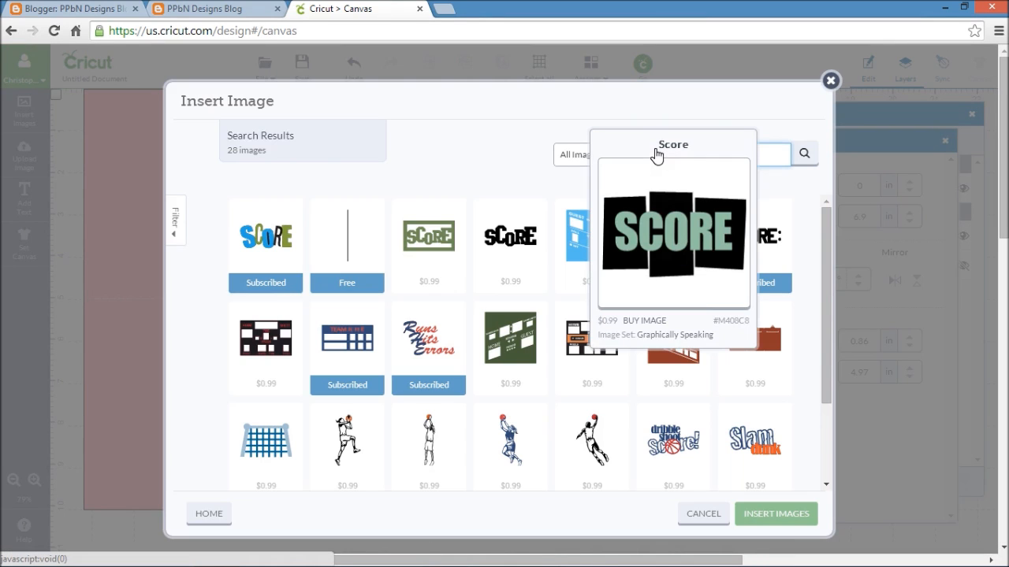
type("halloween")
key("Return")
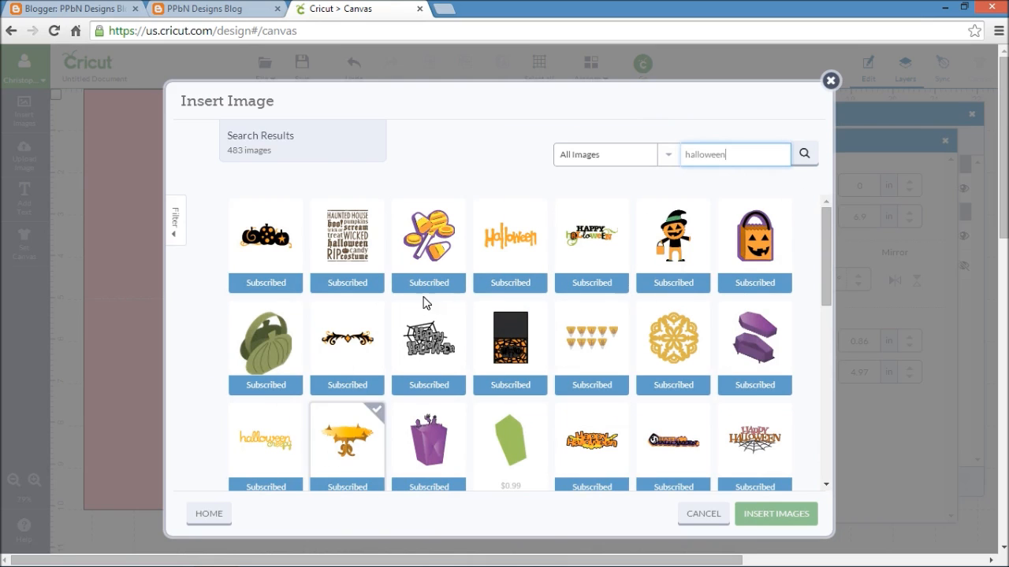
- Find the round orange spider web among the Halloween images and insert it
scroll(815, 298, "down", 1)
scroll(816, 298, "down", 6)
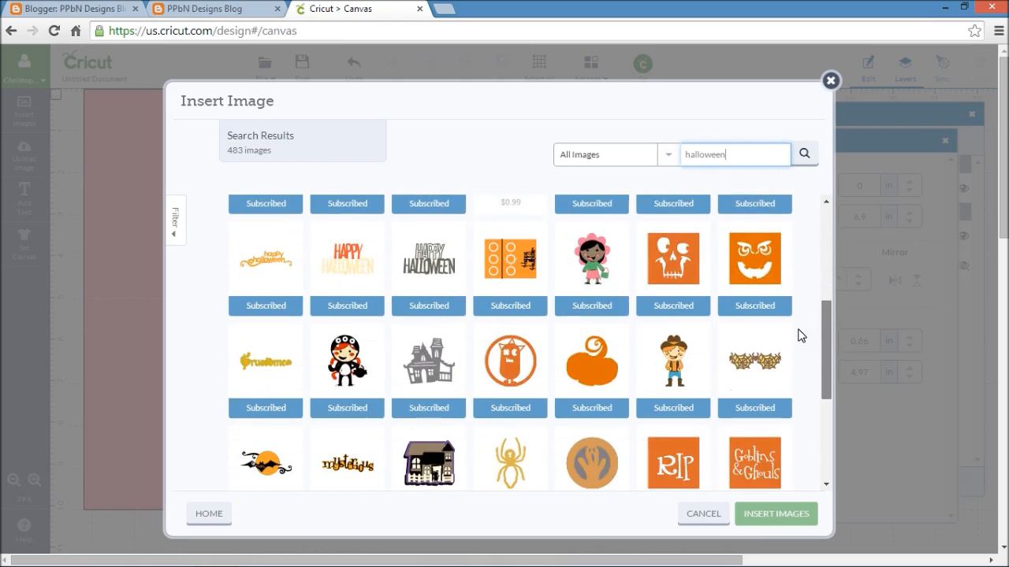
scroll(804, 370, "down", 6)
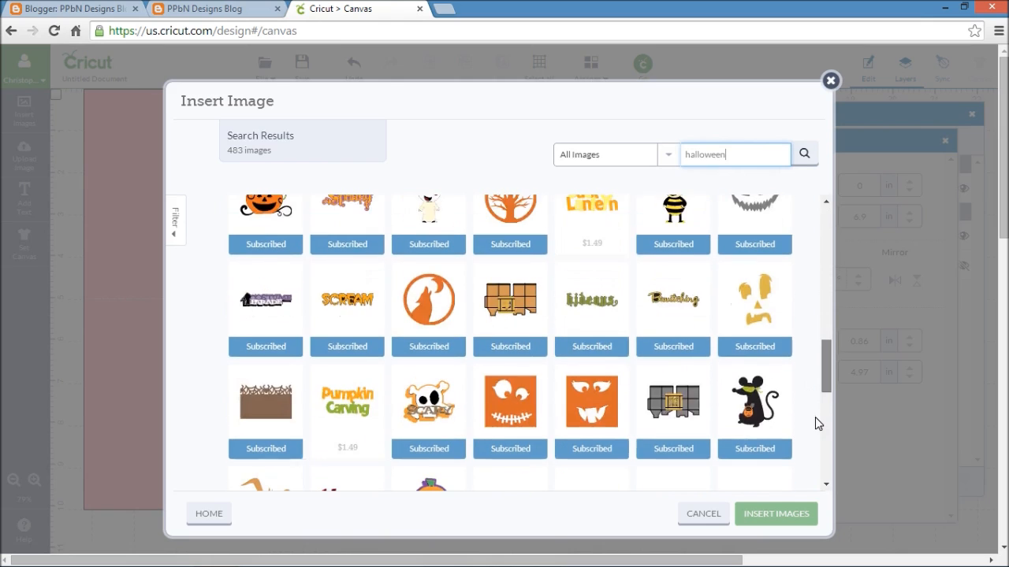
scroll(817, 390, "down", 4)
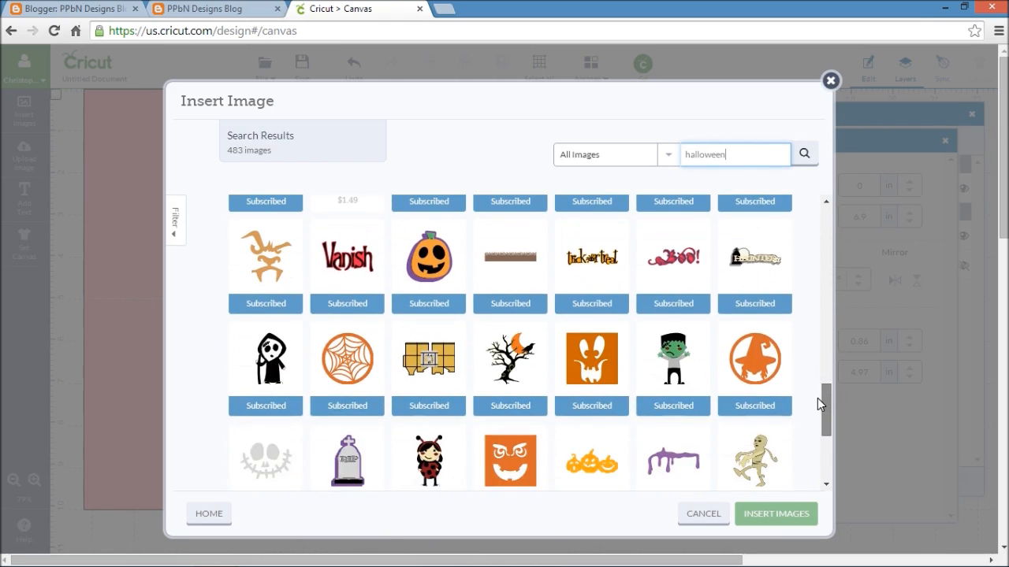
scroll(812, 417, "up", 3)
scroll(816, 394, "down", 5)
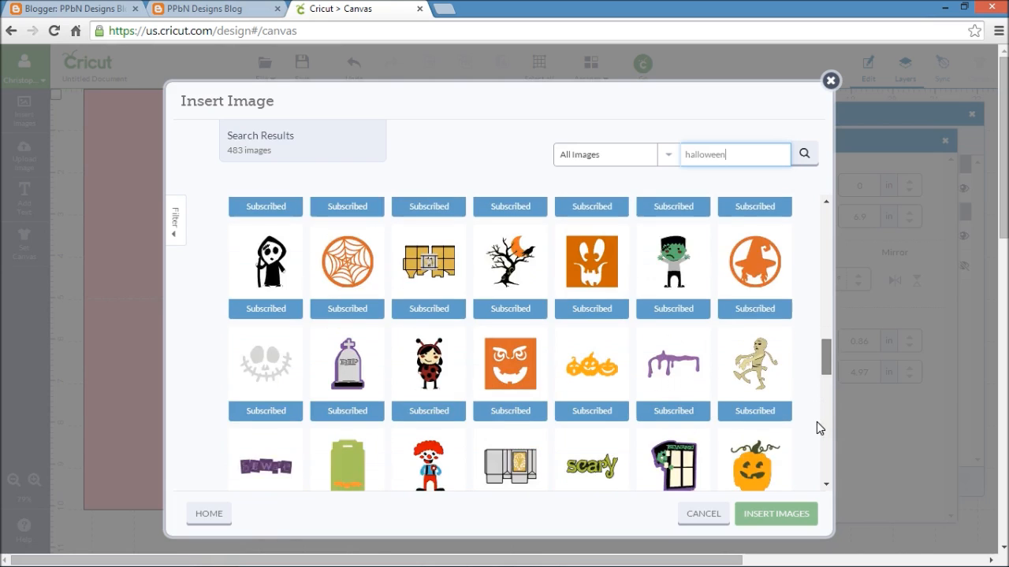
scroll(817, 462, "down", 2)
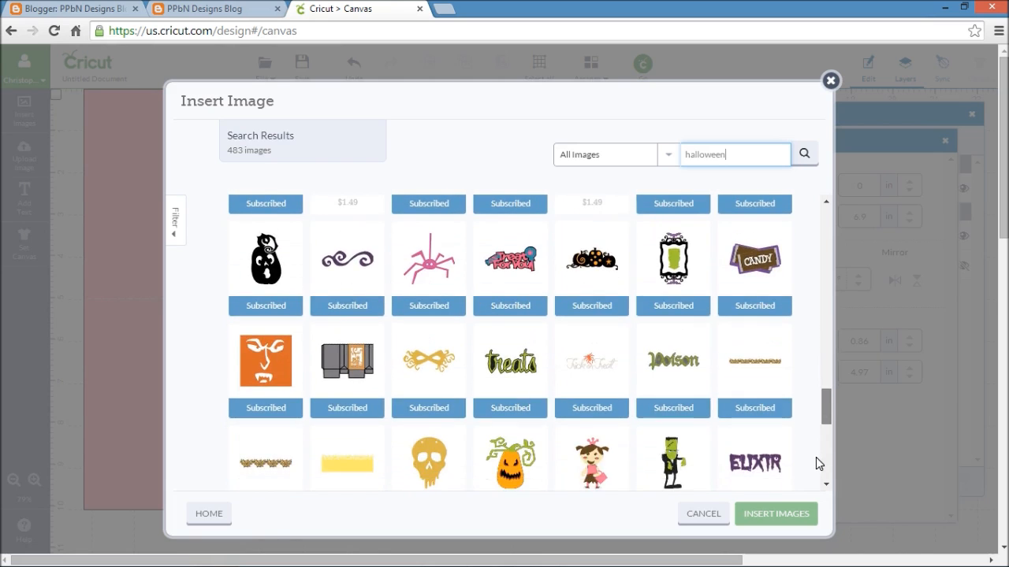
scroll(825, 372, "up", 8)
scroll(827, 370, "down", 5)
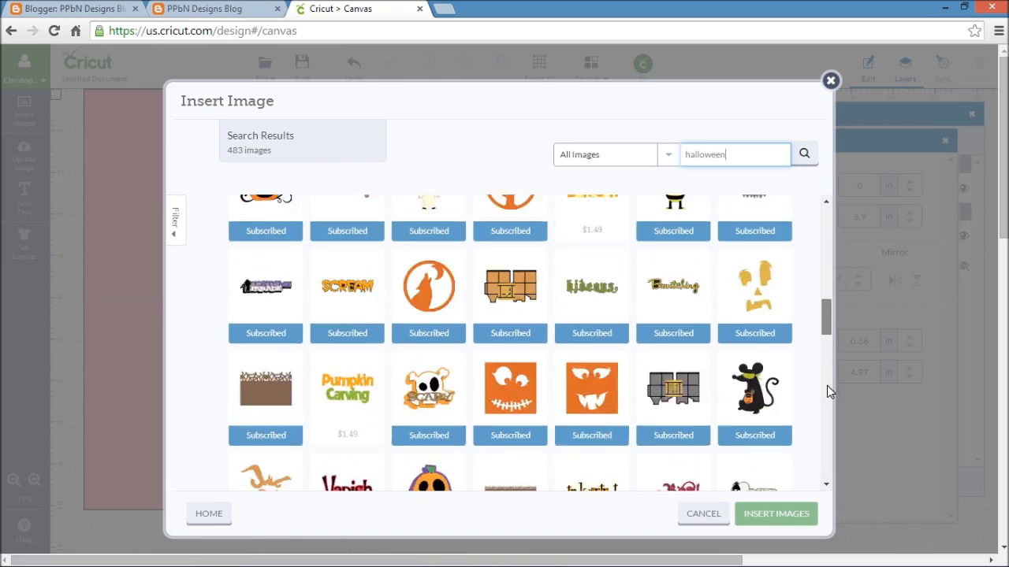
left_click(347, 447)
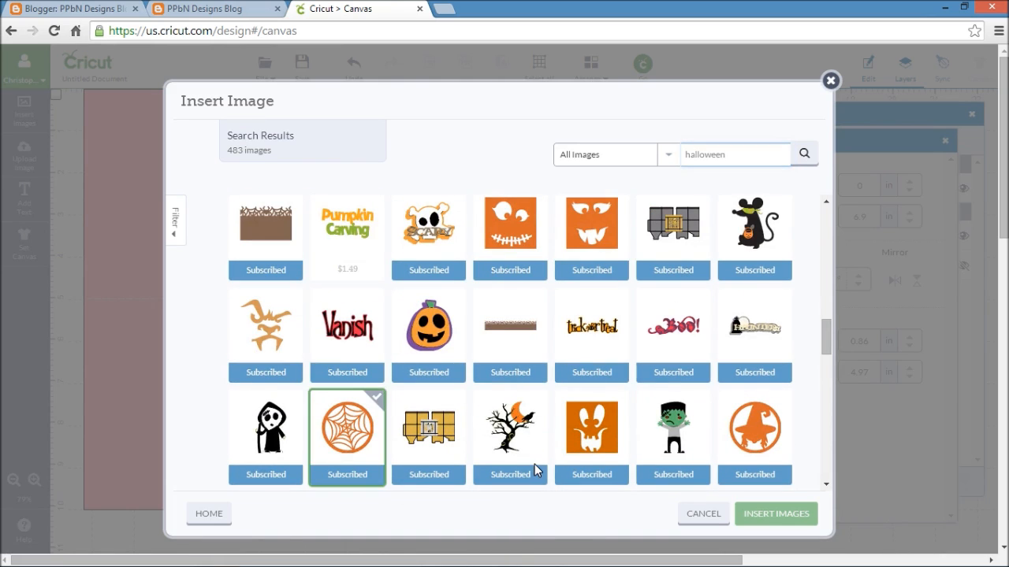
left_click(776, 513)
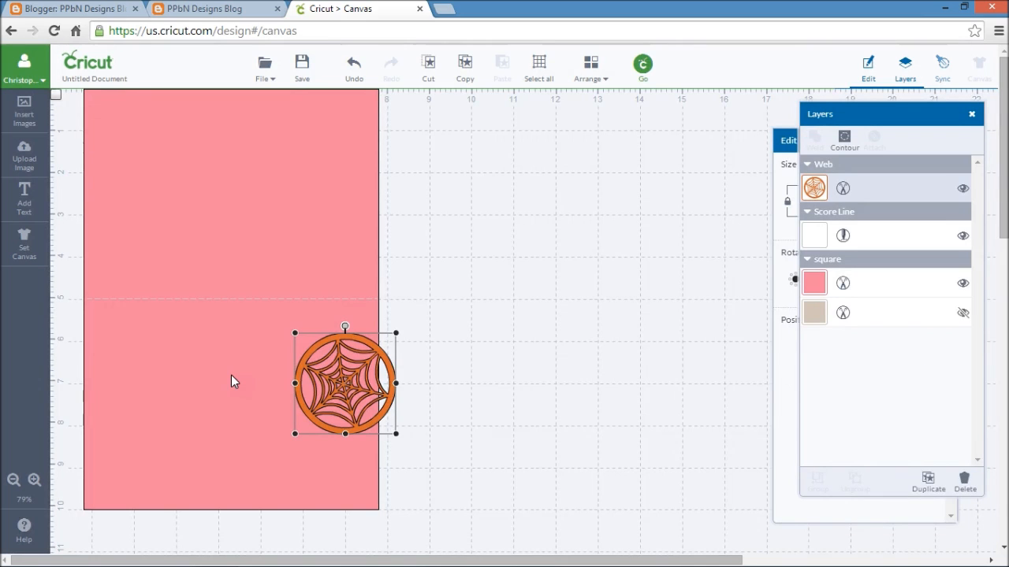
- Move the spider web onto the card's lower half and enlarge it to about 2.98 by 2.98 in
left_click_drag(390, 375, 288, 365)
left_click(477, 301)
left_click_drag(234, 388, 216, 372)
left_click_drag(270, 409, 300, 434)
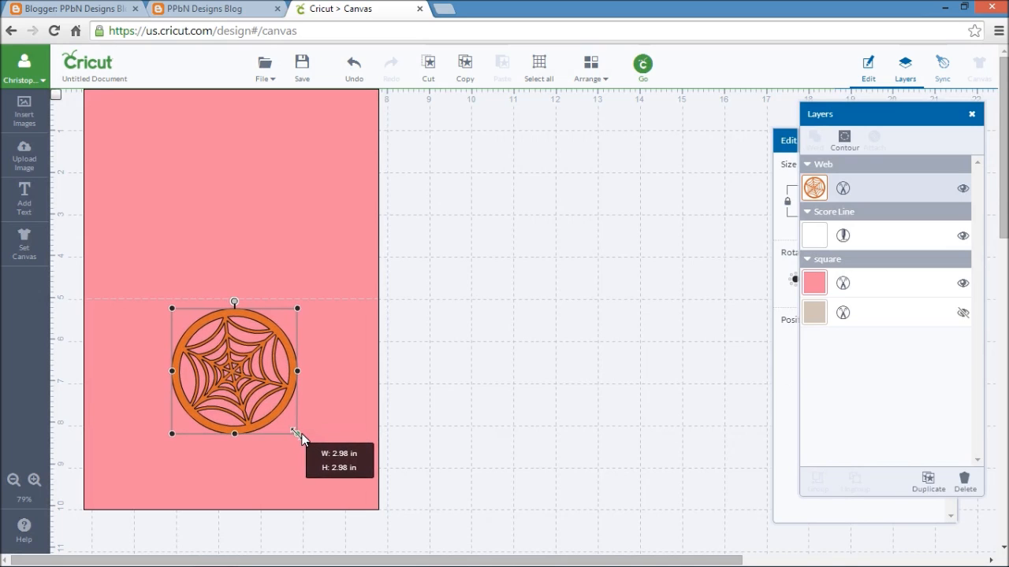
left_click(665, 286)
- Nudge the spider web slightly to center it across the card just below the score line, and deselect it
left_click(265, 374)
left_click_drag(263, 375, 261, 372)
left_click(528, 298)
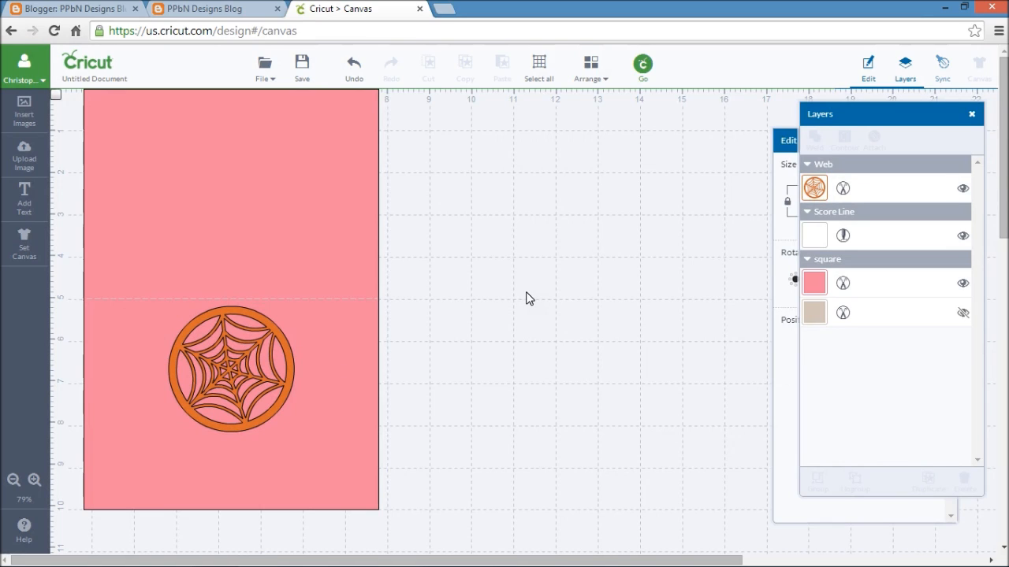
left_click(282, 364)
left_click(470, 275)
- Search the image library for "square" and insert the plain pink square
left_click(25, 112)
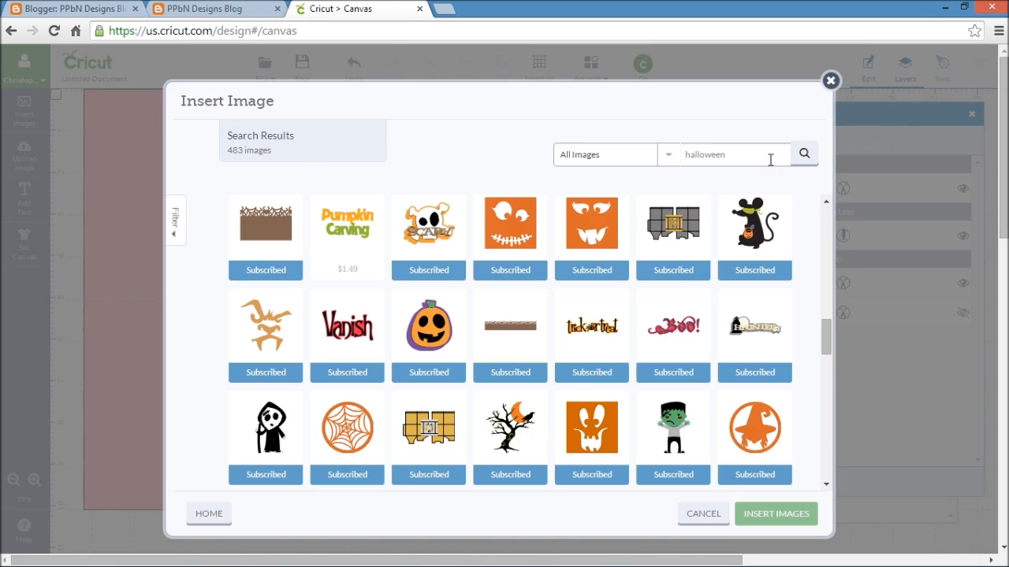
left_click_drag(769, 154, 681, 164)
type("sqaure")
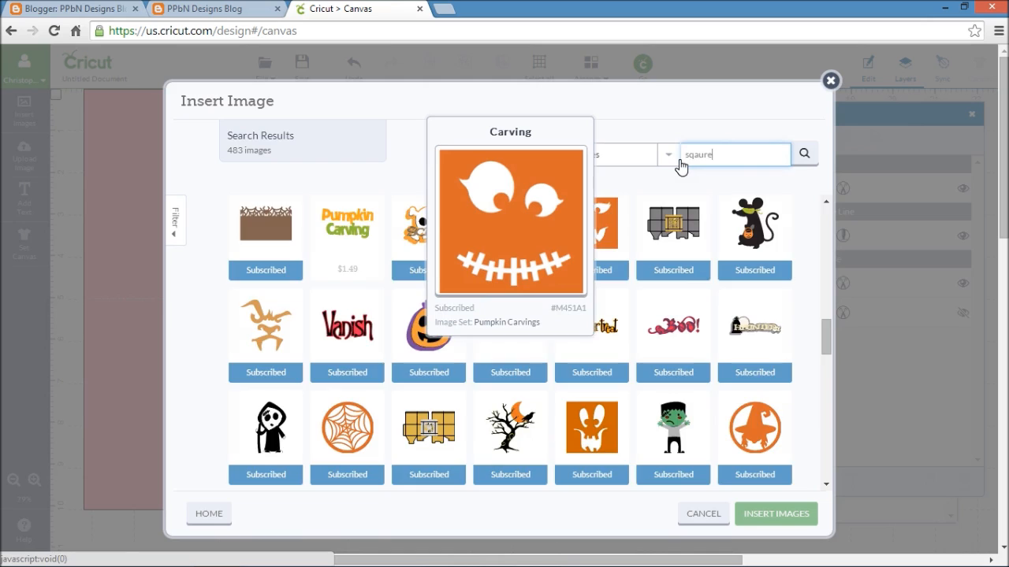
key("Return")
left_click_drag(711, 161, 687, 156)
key("BackSpace")
type("square")
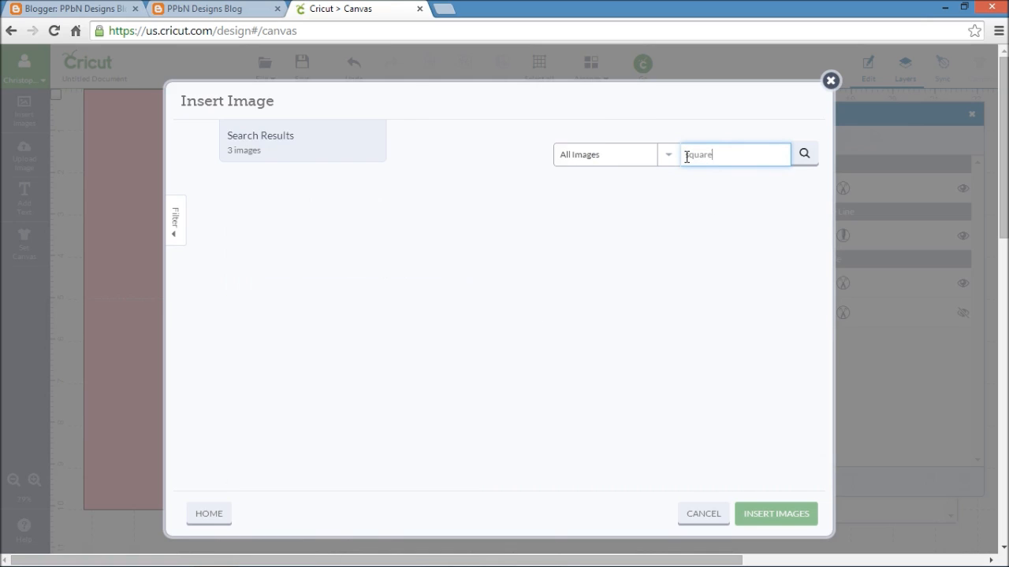
left_click(282, 233)
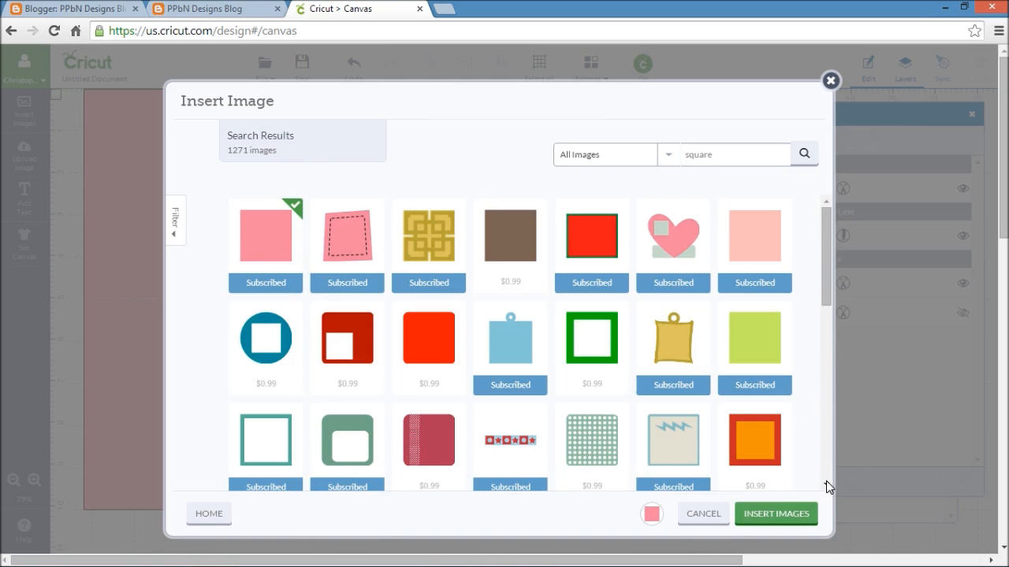
left_click(777, 513)
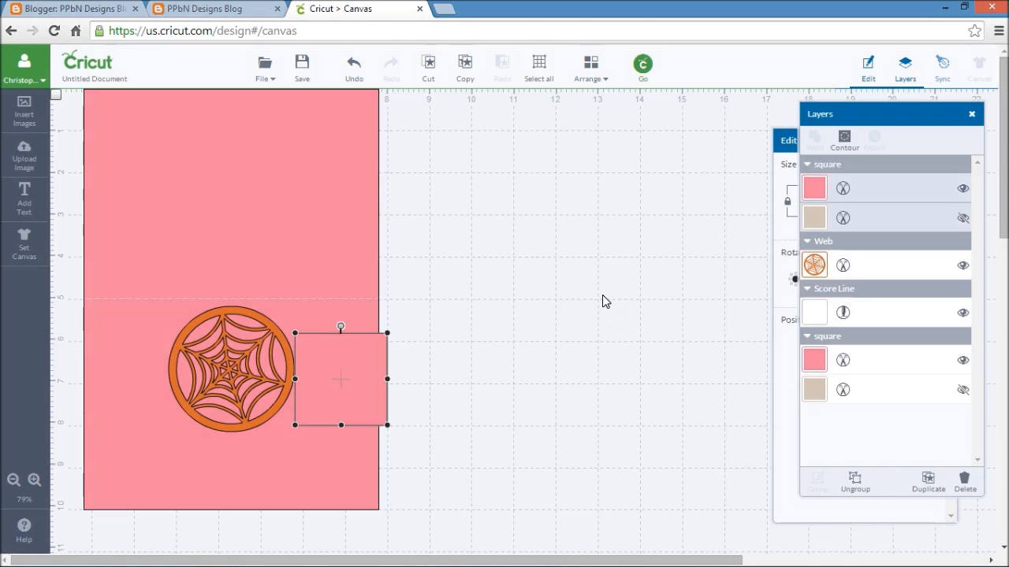
- Move the new square onto the empty canvas beside the card and recolor it olive green (#6e933d)
left_click_drag(347, 383, 530, 270)
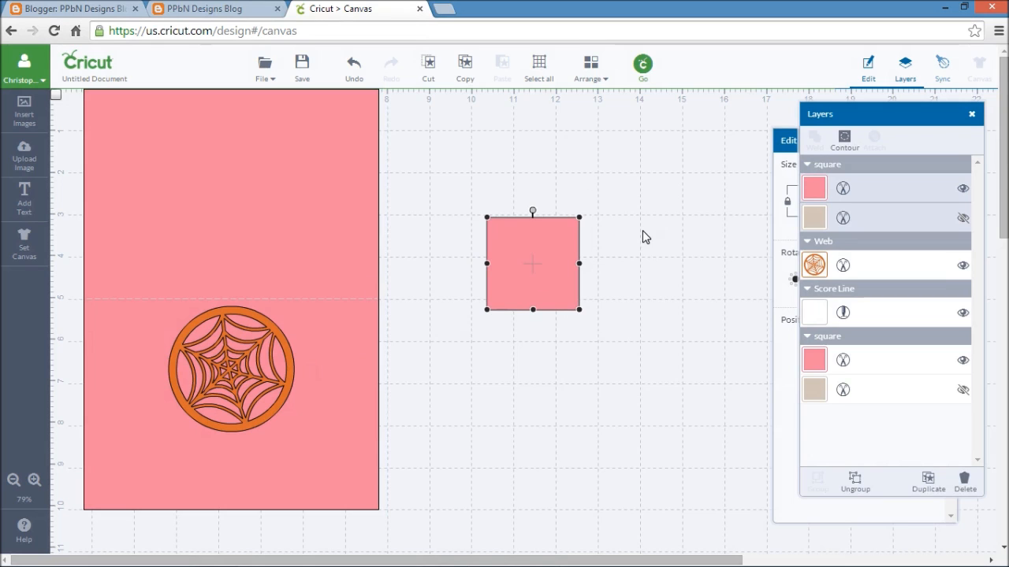
left_click(842, 190)
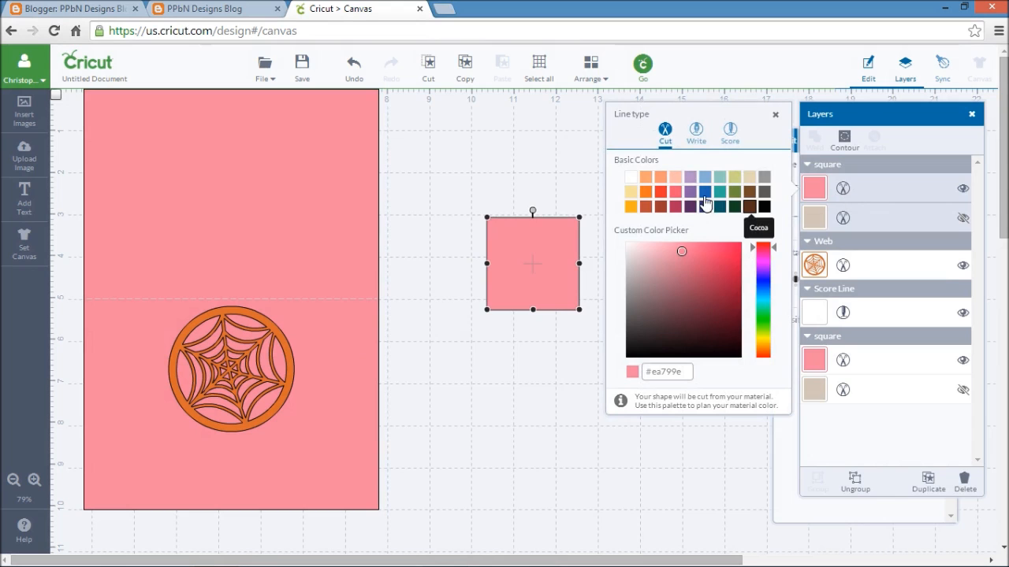
left_click(734, 191)
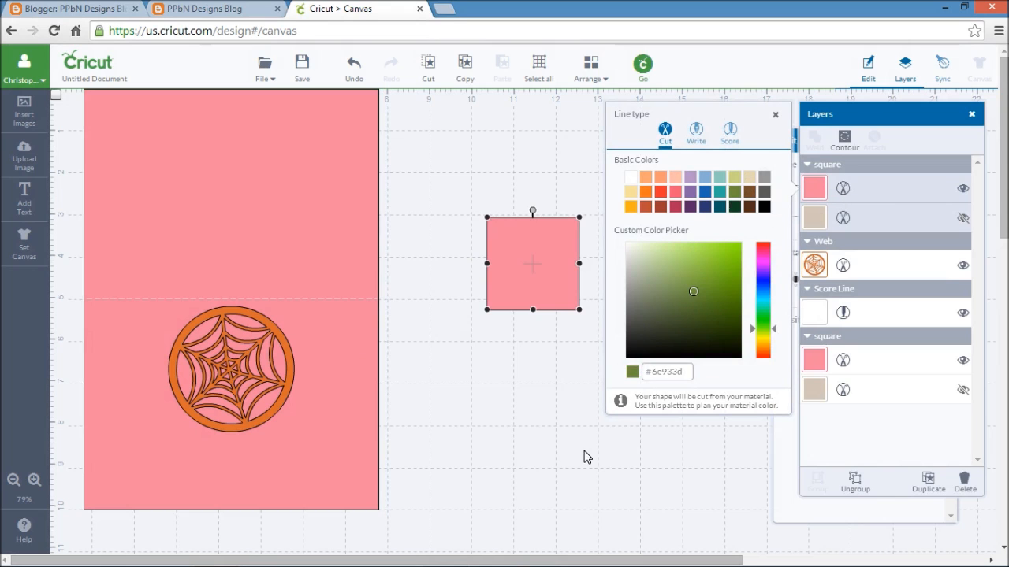
left_click(544, 393)
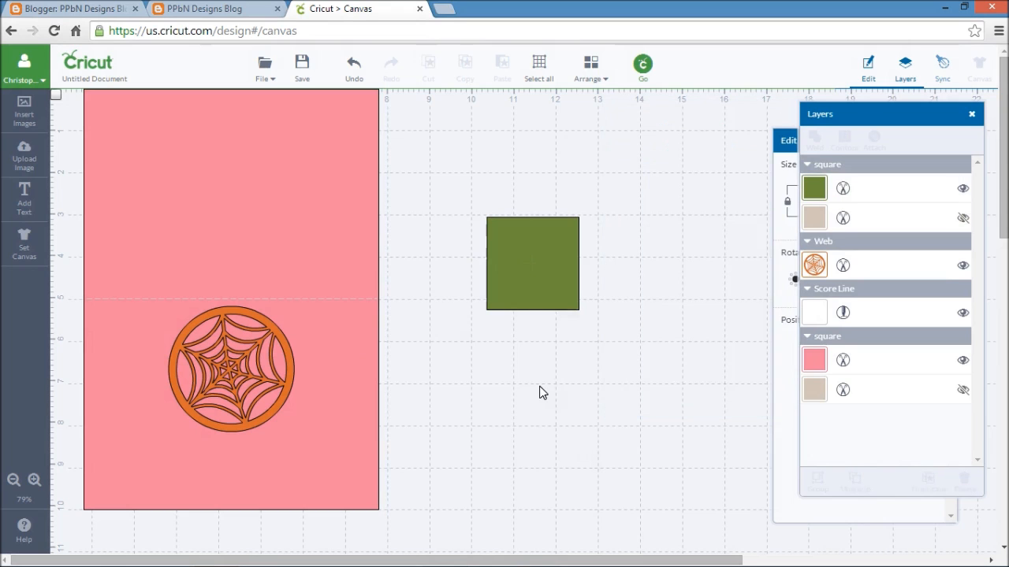
- Unlock the green square's proportions and set it to 7 in wide by 5 in high
left_click(534, 285)
left_click(788, 140)
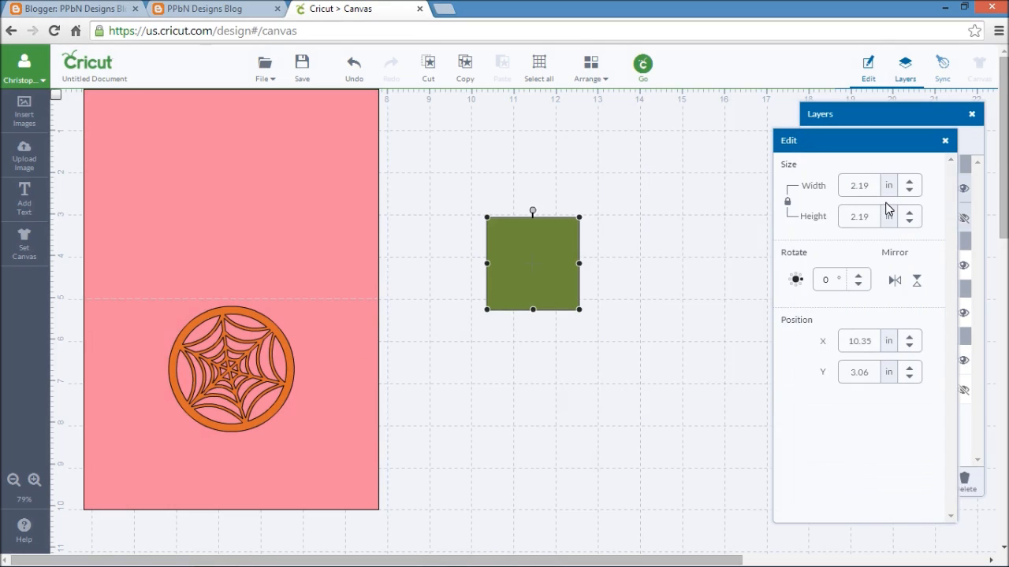
left_click(788, 203)
left_click(860, 186)
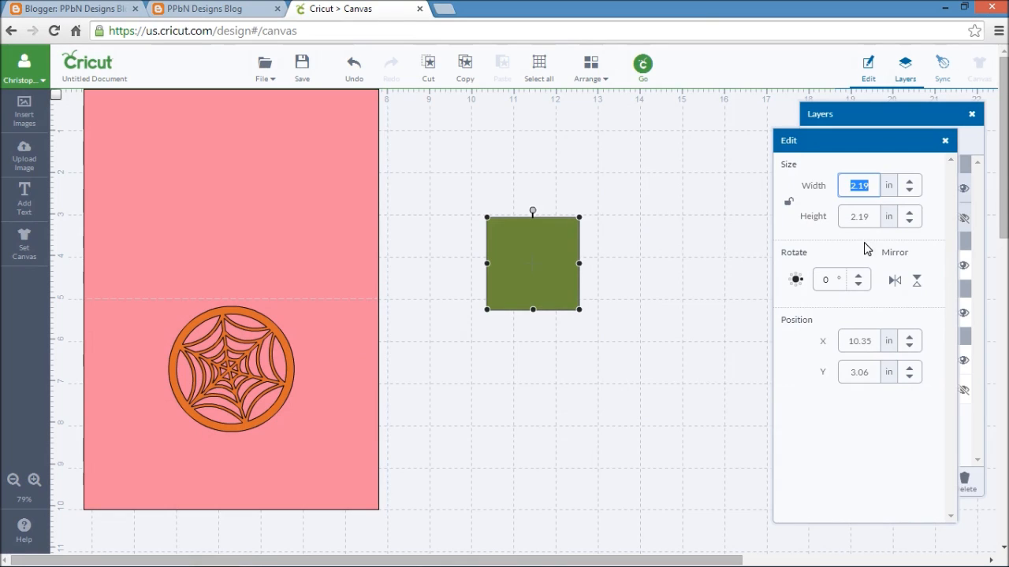
type("7")
key("Return")
left_click(879, 218)
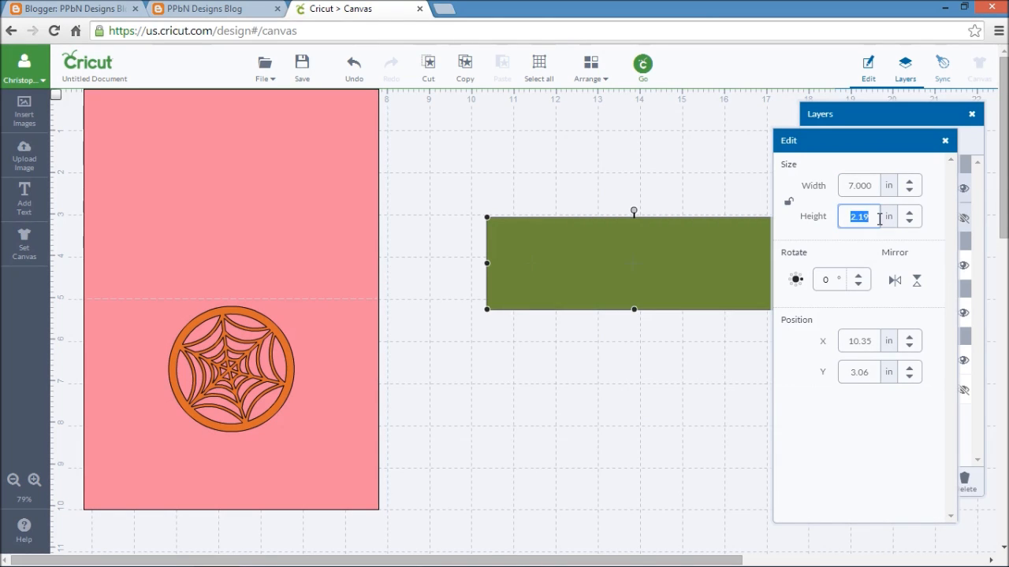
type("5")
key("Return")
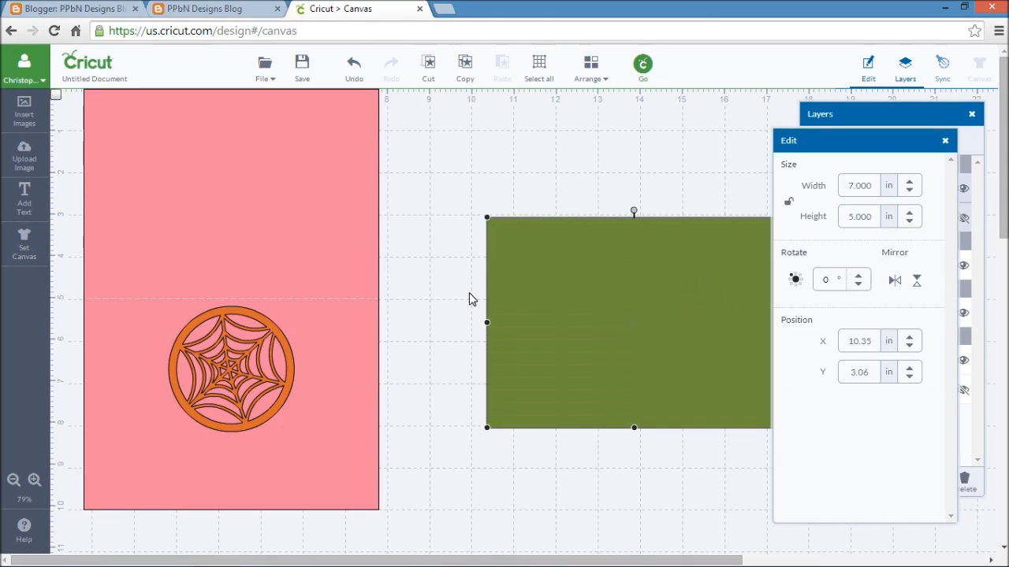
- Place the green rectangle over the card's lower half, send it backward behind the spider web, and deselect it
left_click_drag(630, 299, 271, 352)
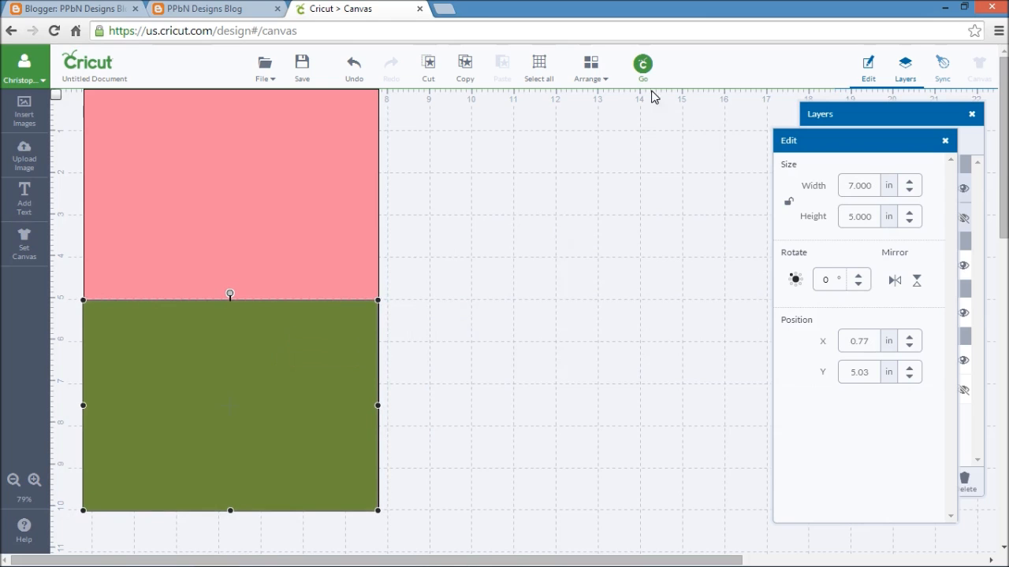
left_click(597, 82)
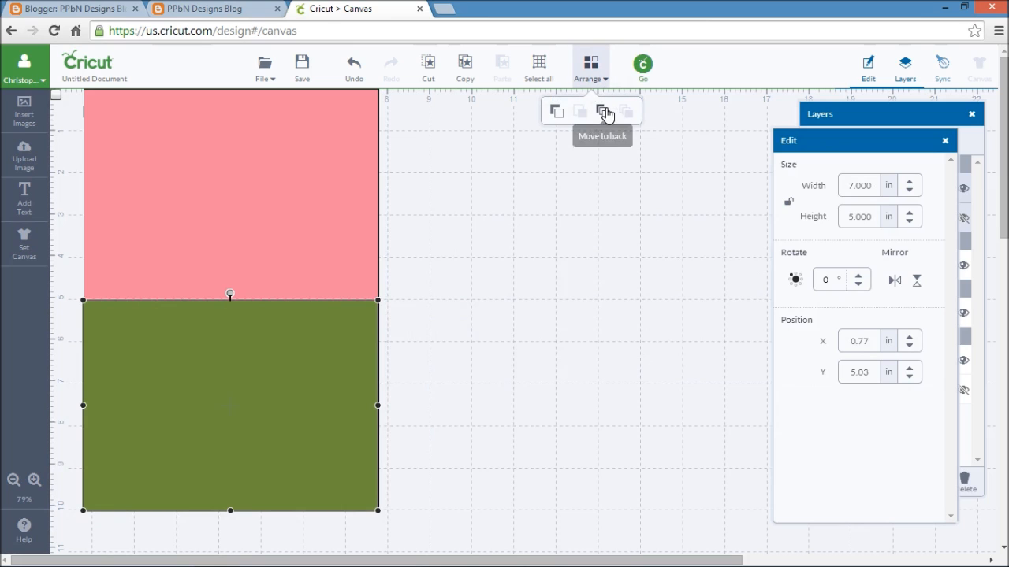
left_click(557, 112)
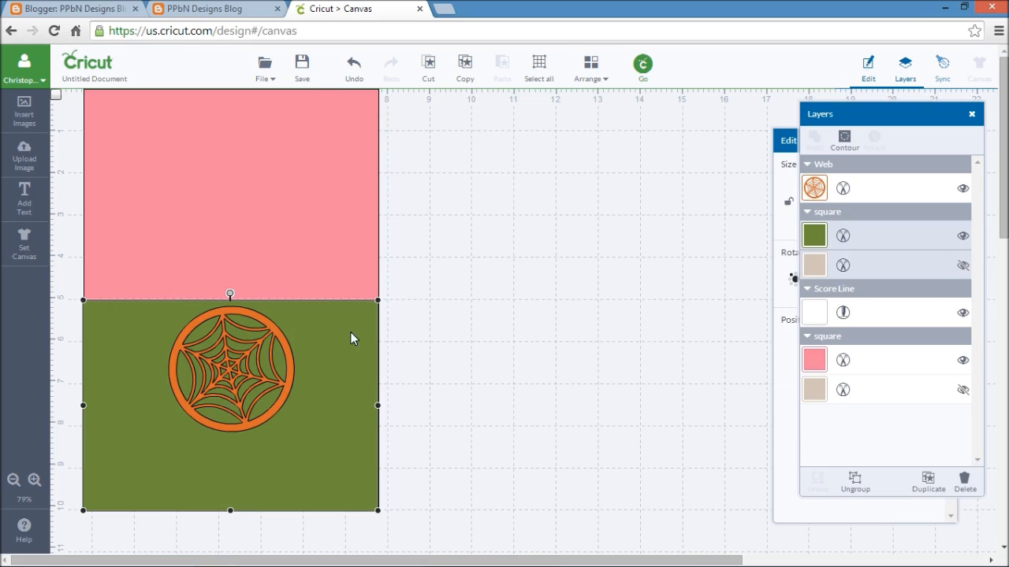
left_click(558, 287)
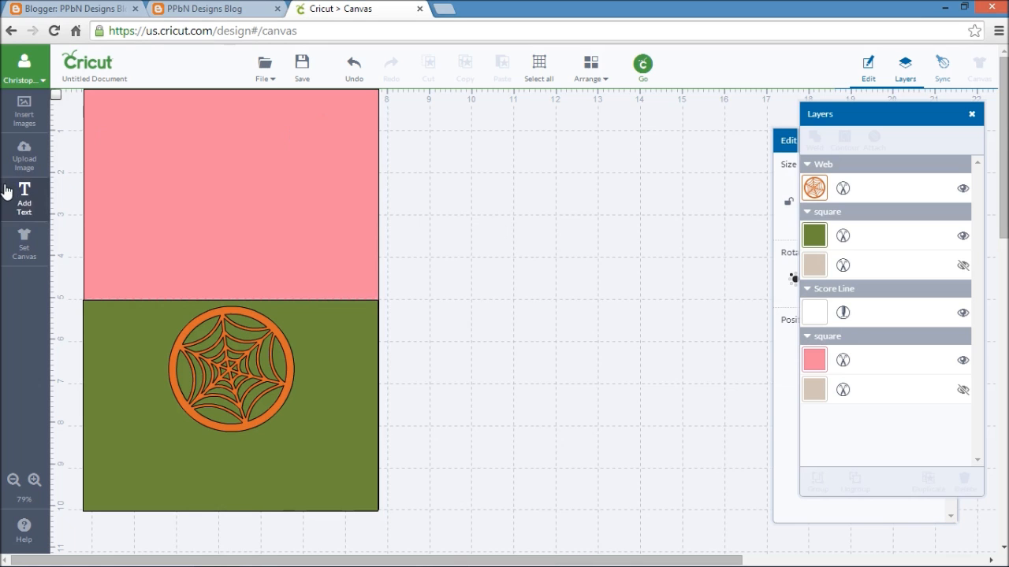
- Insert another plain pink square from the image library and move it onto the empty canvas beside the card
left_click(24, 106)
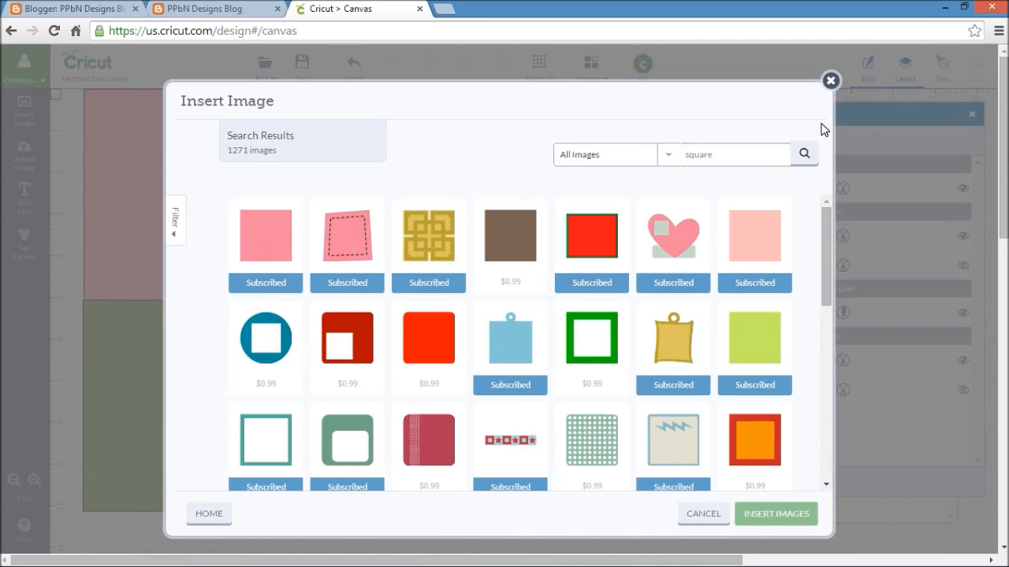
left_click(275, 250)
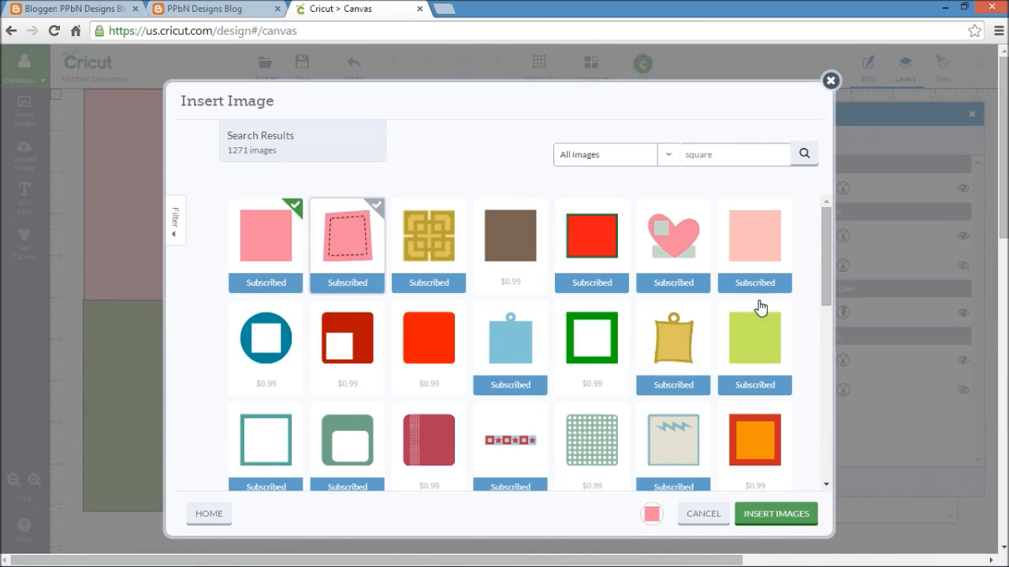
left_click(772, 517)
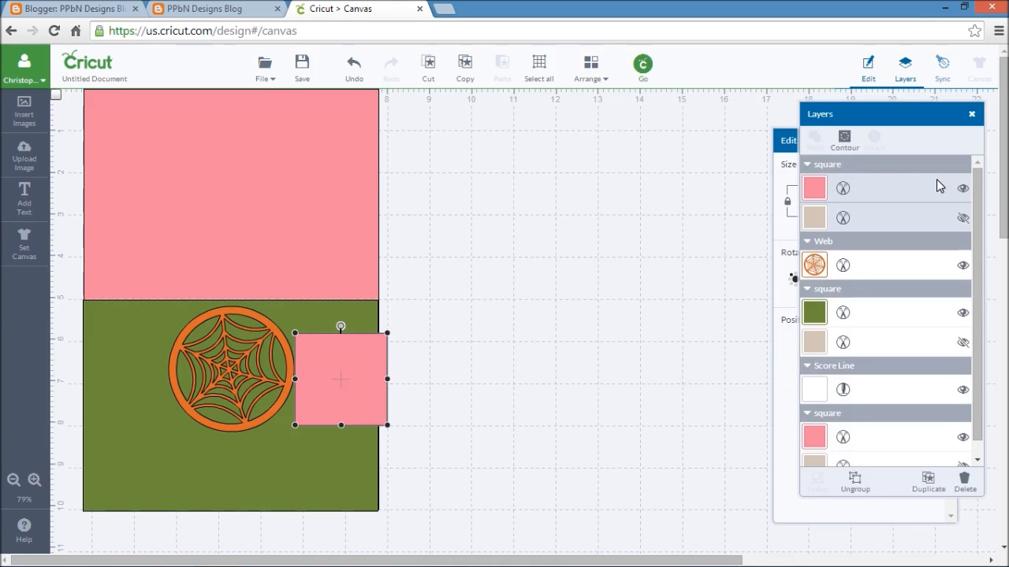
left_click_drag(583, 272, 583, 267)
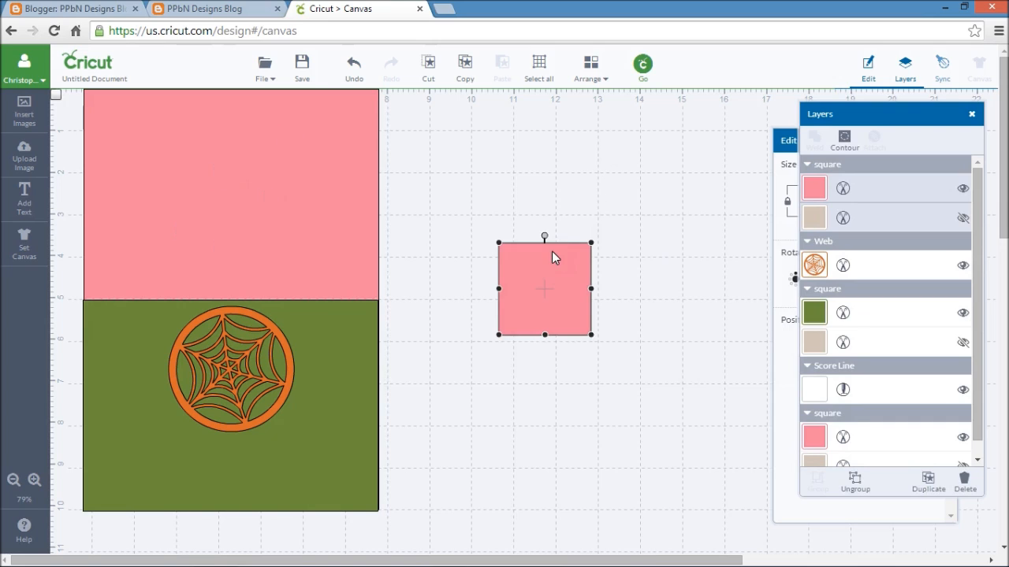
left_click_drag(534, 264, 460, 198)
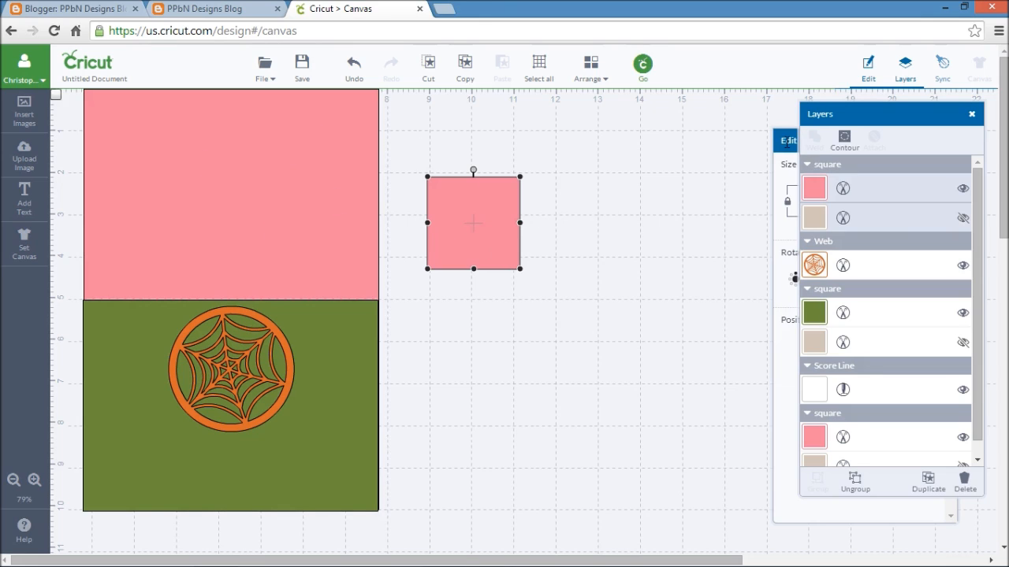
- Unlock the new pink square's proportions and set it to 7 in wide by 2 in high
left_click(786, 141)
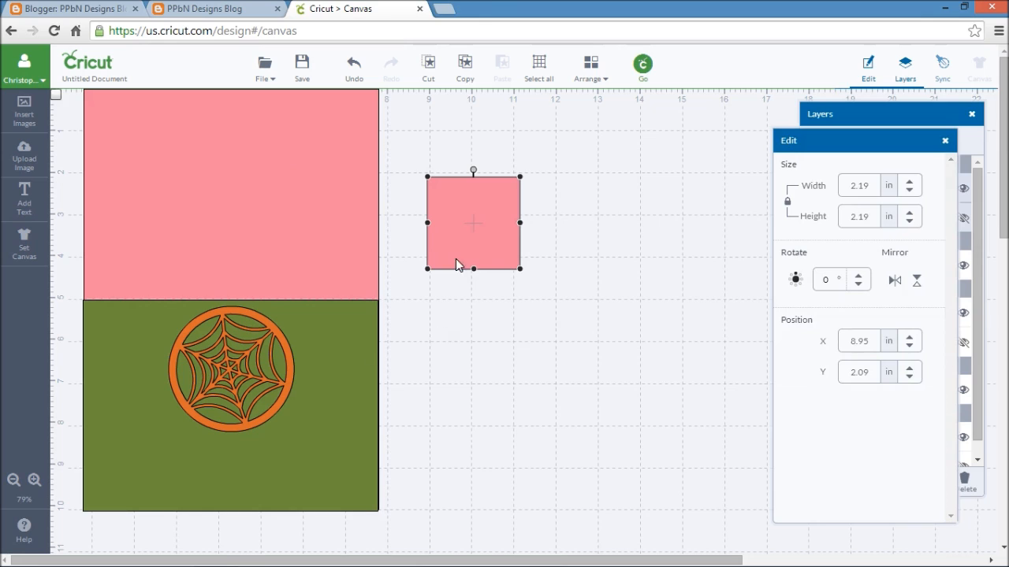
left_click(788, 203)
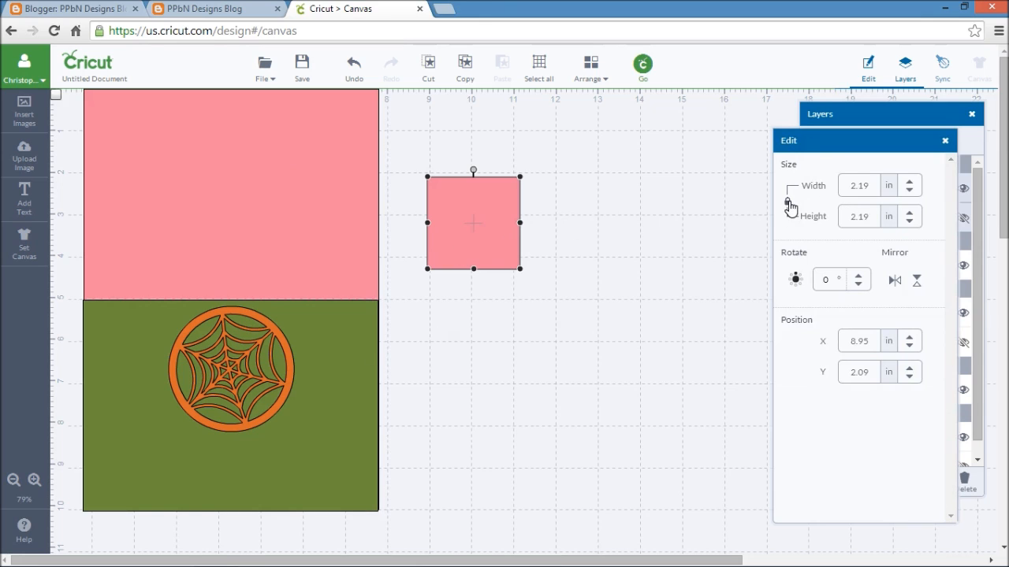
left_click(845, 191)
type("7")
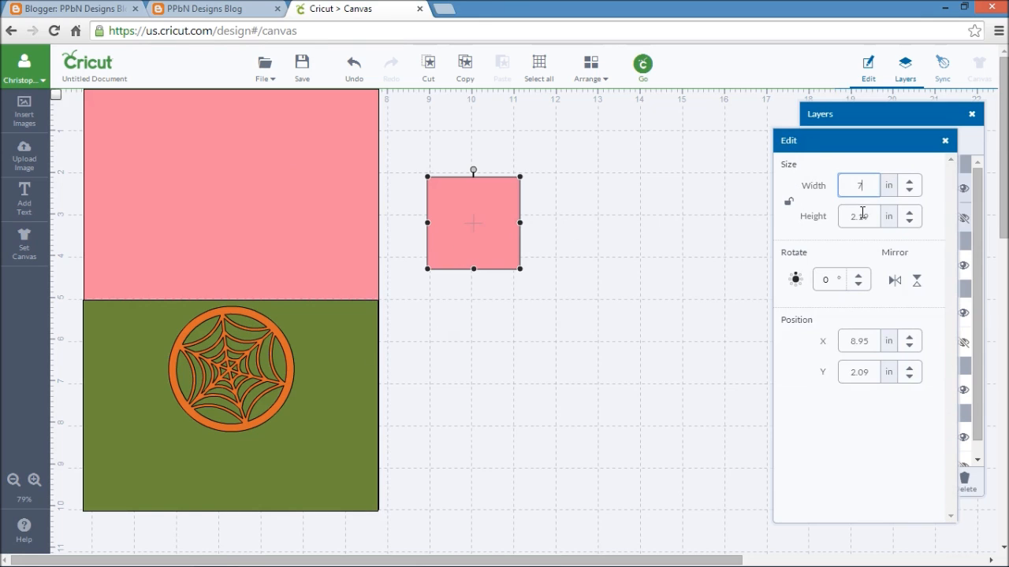
key("Return")
left_click(843, 217)
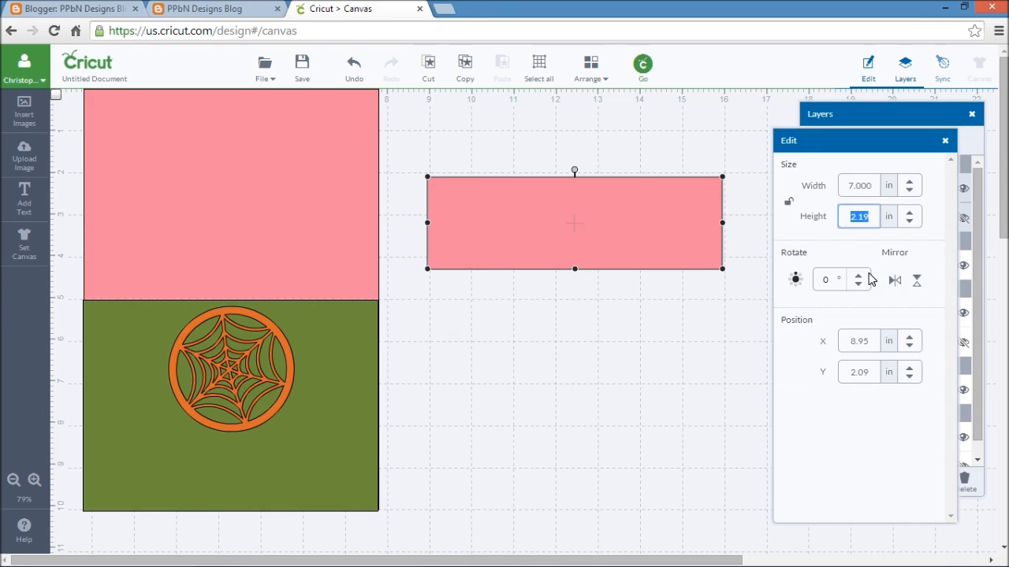
type("2")
key("Return")
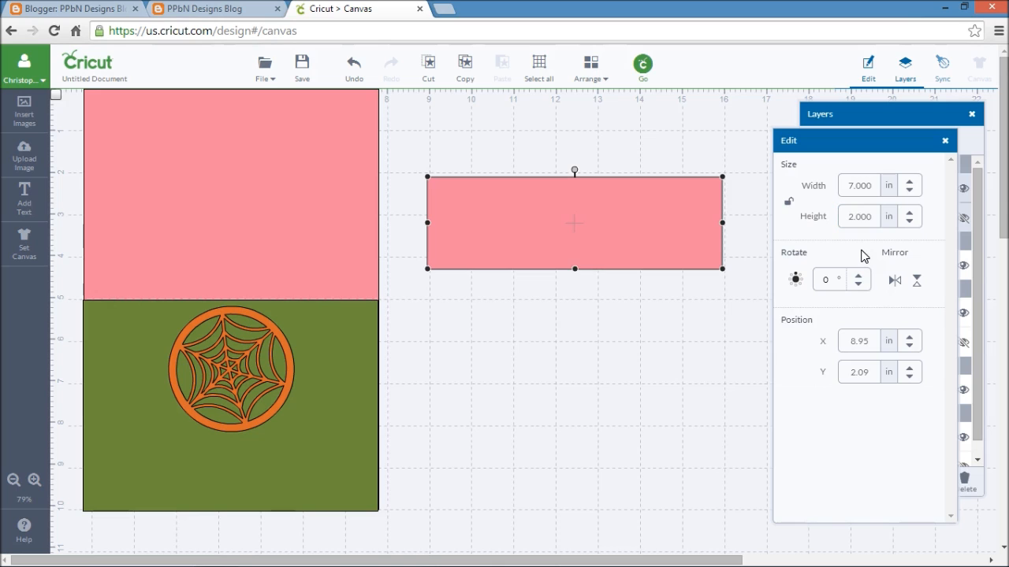
- Try the pink strip along the card's bottom edge, move it back onto the empty canvas beside the card, and deselect it
left_click_drag(614, 214, 273, 469)
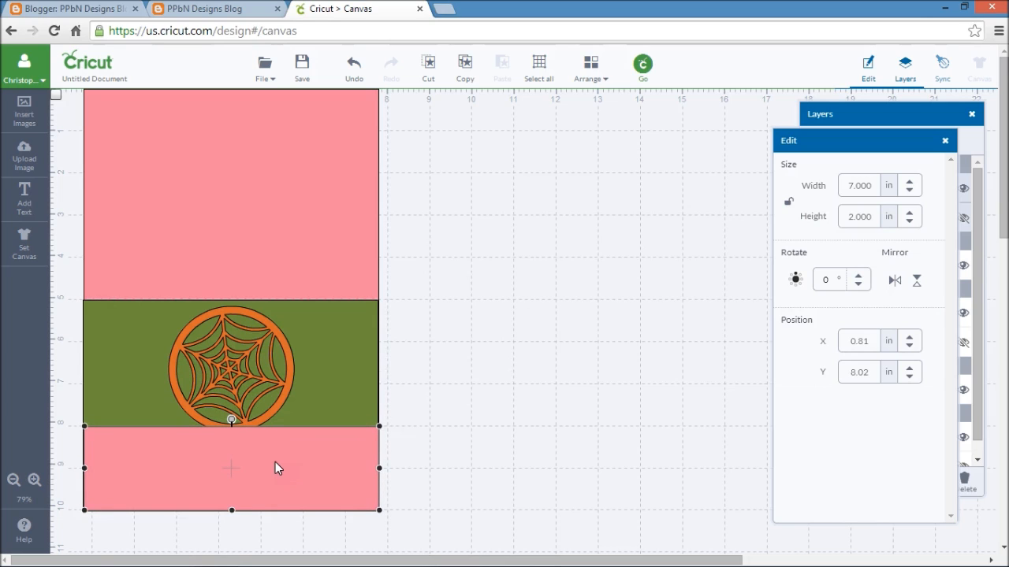
left_click(255, 345)
left_click(323, 454)
left_click_drag(323, 454, 662, 299)
left_click(593, 430)
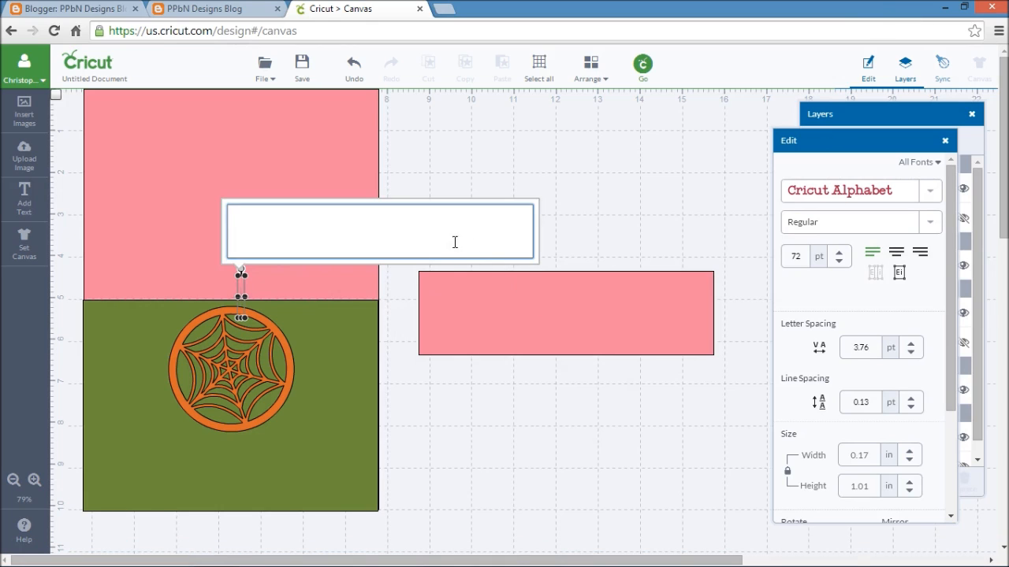
- Add the text "Happy Halloween" and move it up just above the pink strip
type("appy Halloween")
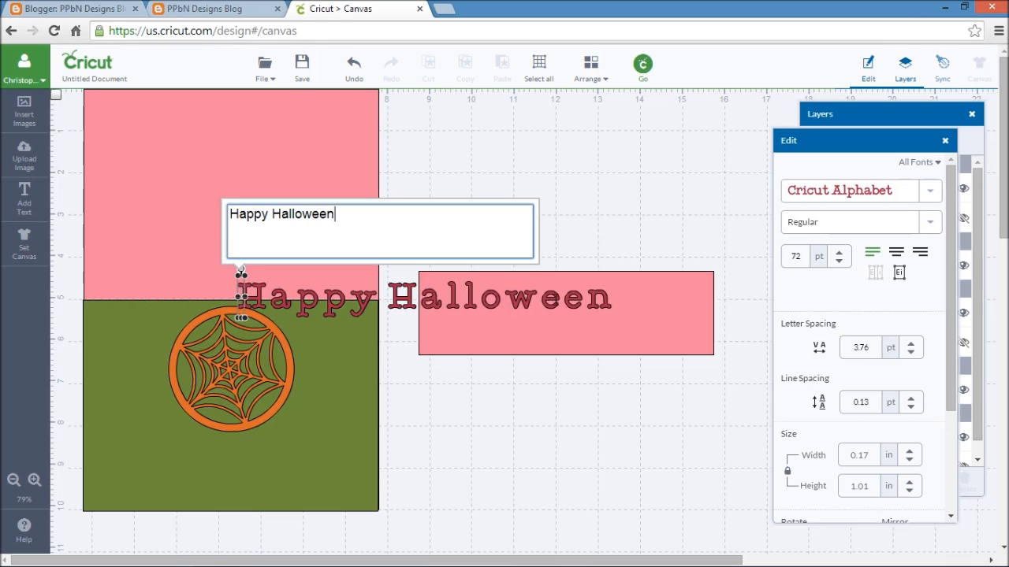
left_click(788, 142)
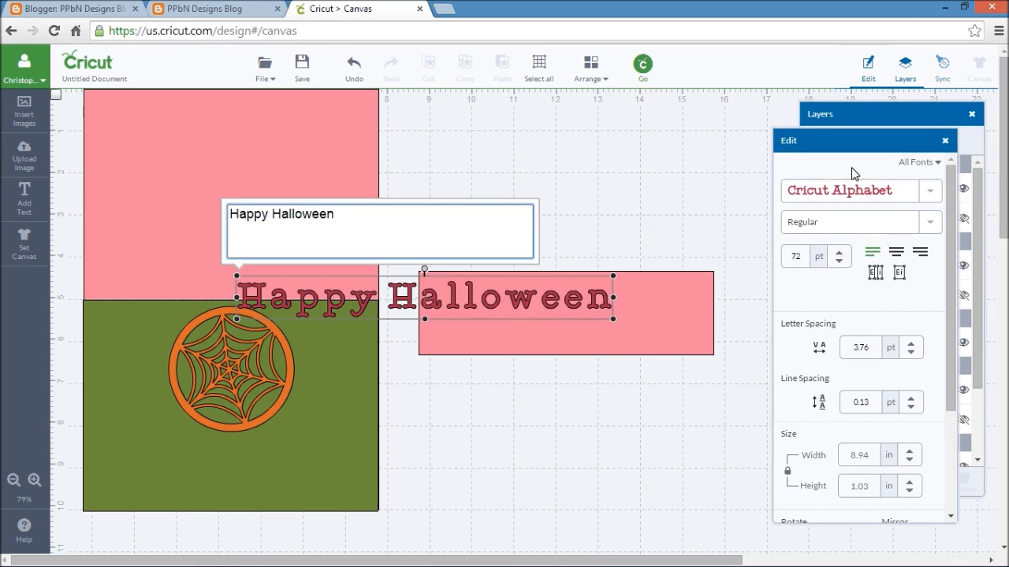
left_click(933, 192)
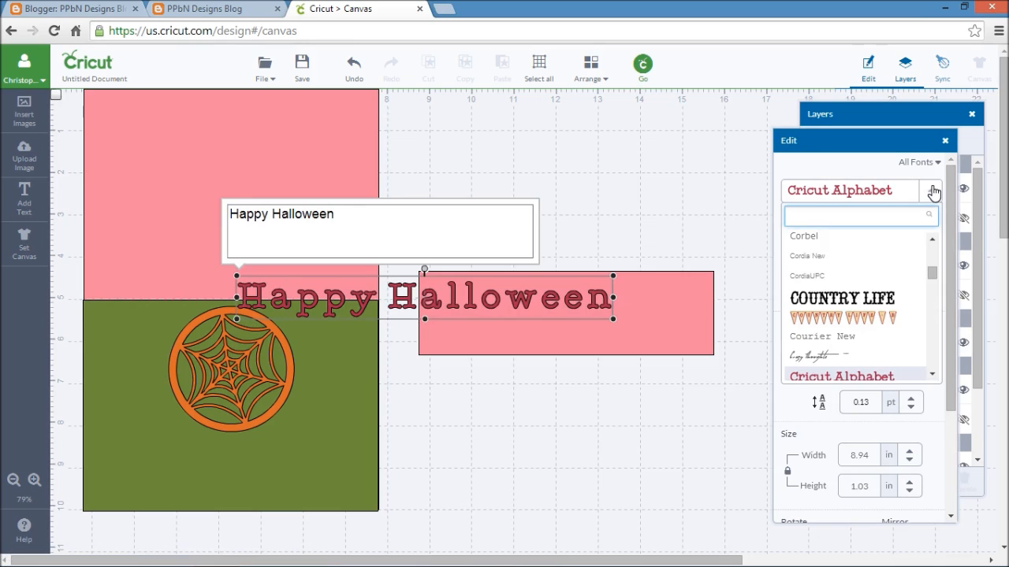
left_click(638, 200)
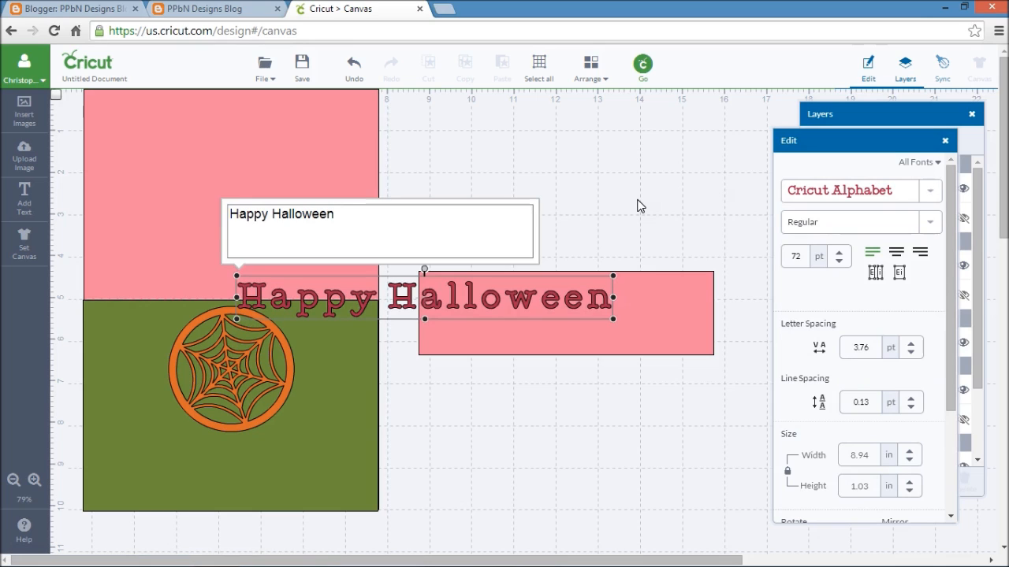
left_click_drag(608, 277, 670, 232)
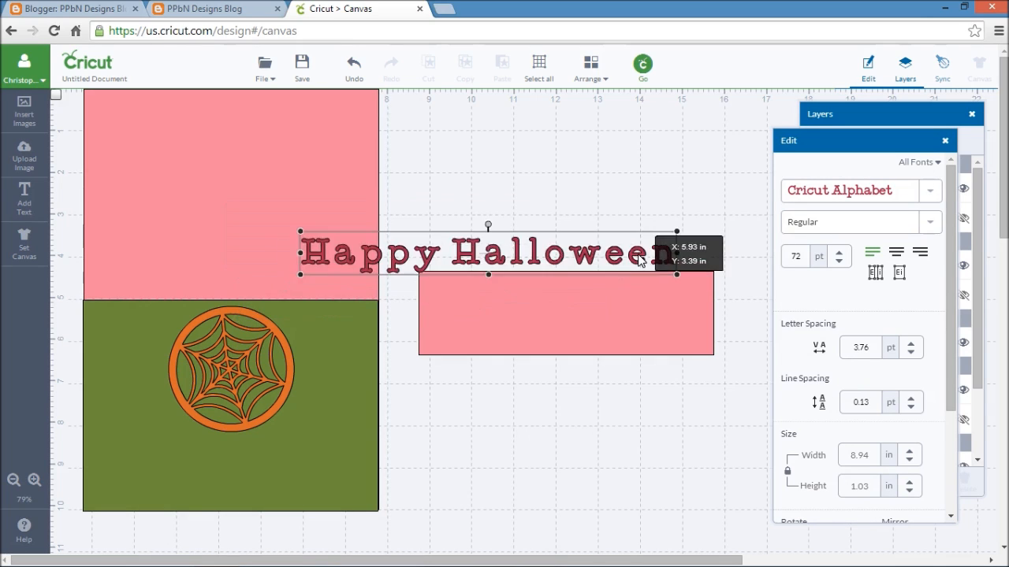
- Change the font of the "Happy Halloween" text to Sketch Gothic School
left_click(930, 193)
left_click_drag(931, 273, 933, 303)
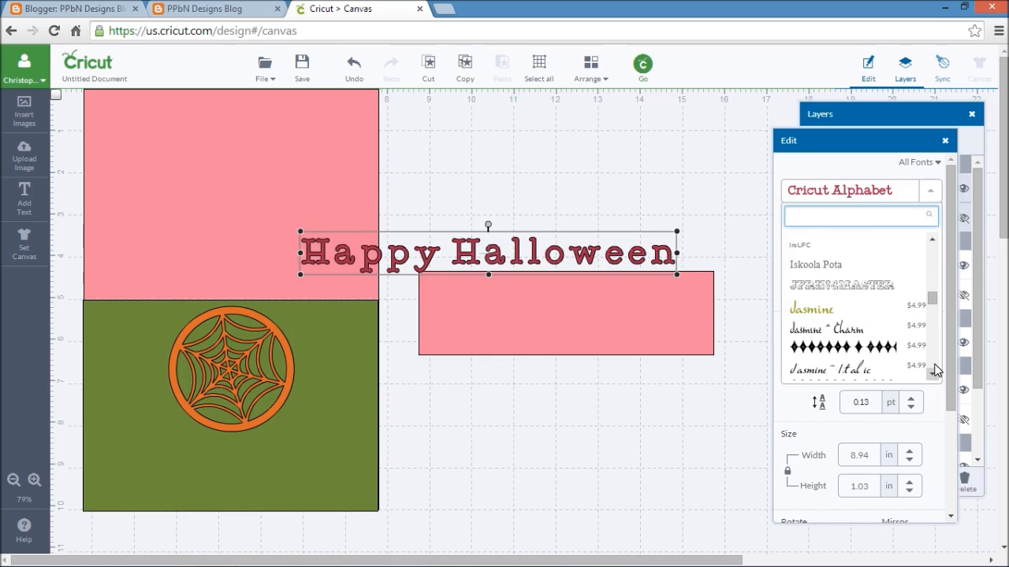
scroll(935, 370, "down", 6)
scroll(935, 370, "down", 8)
scroll(935, 375, "down", 8)
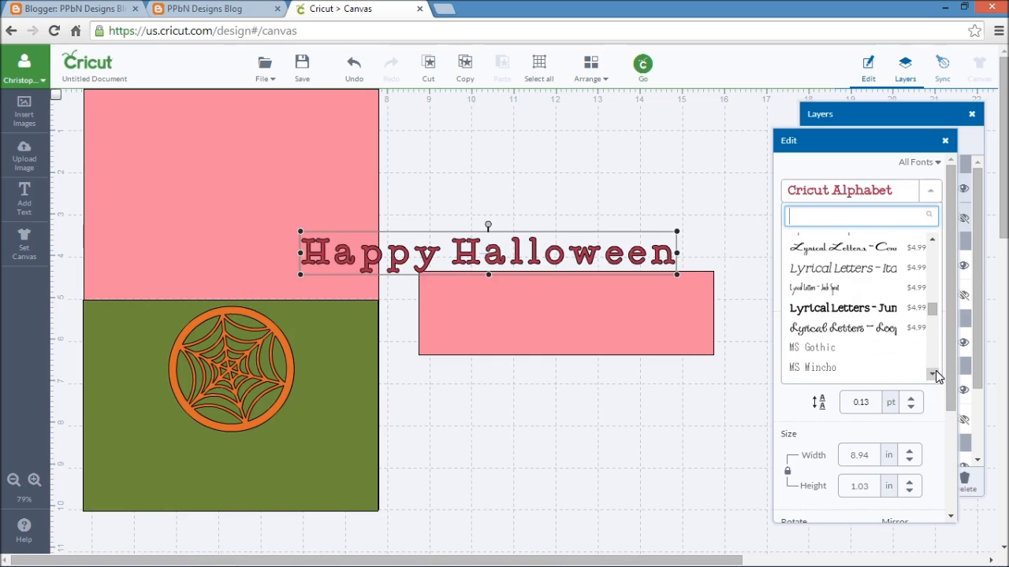
scroll(935, 375, "down", 8)
scroll(935, 375, "down", 8)
scroll(936, 375, "down", 8)
scroll(935, 376, "down", 4)
scroll(934, 238, "up", 2)
scroll(934, 239, "up", 3)
scroll(934, 376, "down", 6)
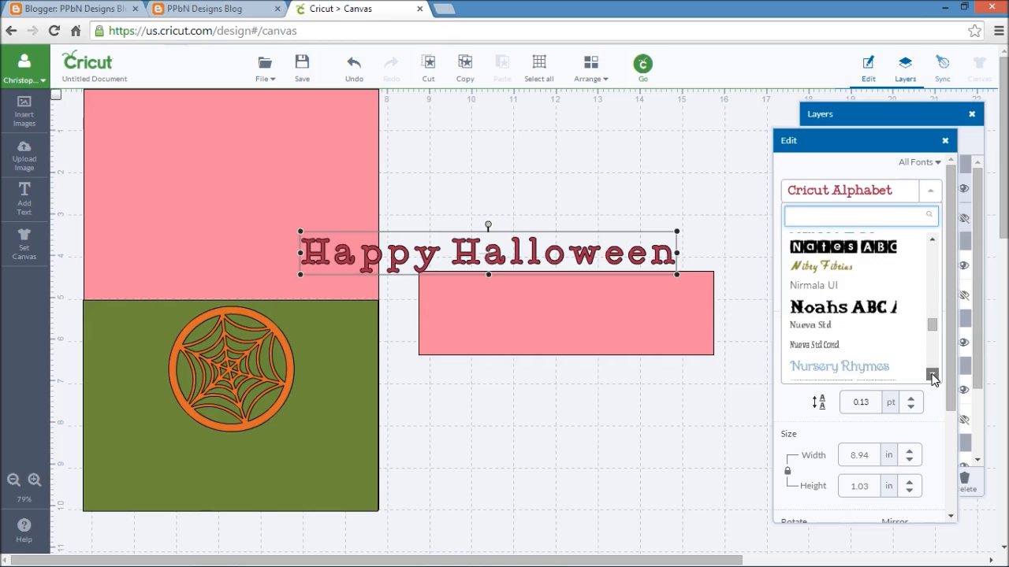
scroll(934, 377, "down", 3)
scroll(934, 377, "down", 10)
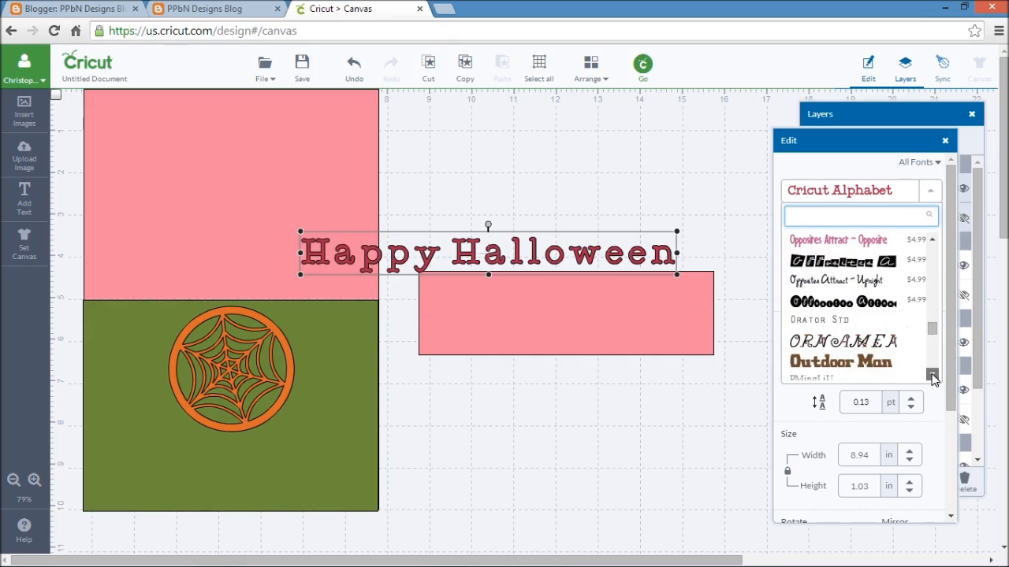
scroll(934, 379, "down", 6)
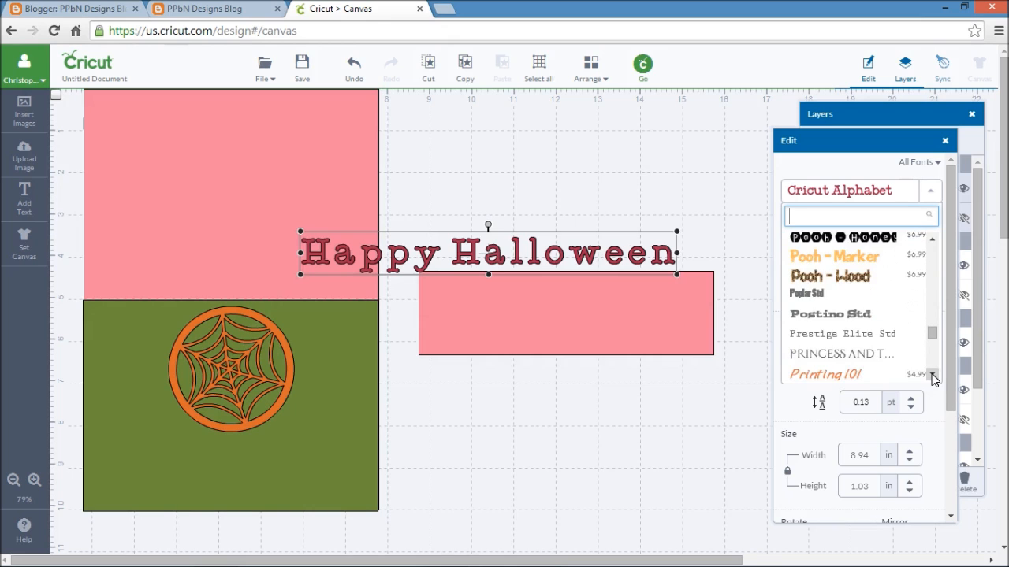
scroll(934, 378, "down", 6)
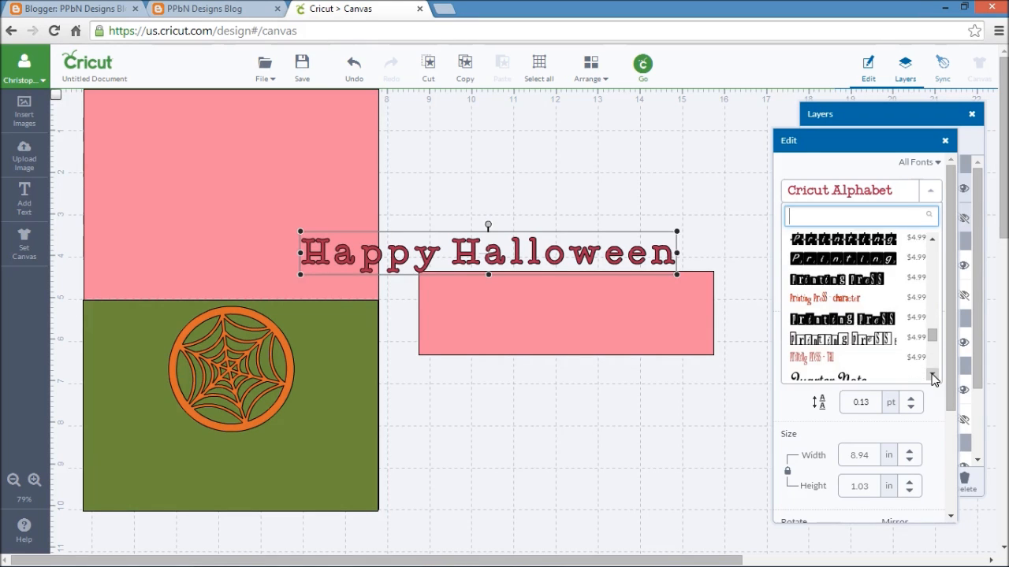
scroll(934, 379, "down", 6)
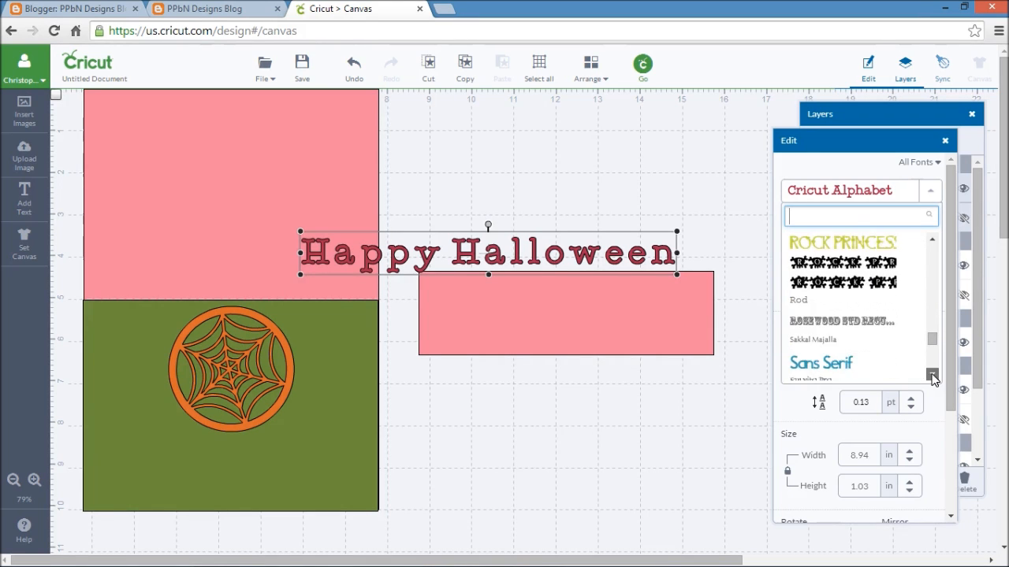
scroll(934, 379, "down", 6)
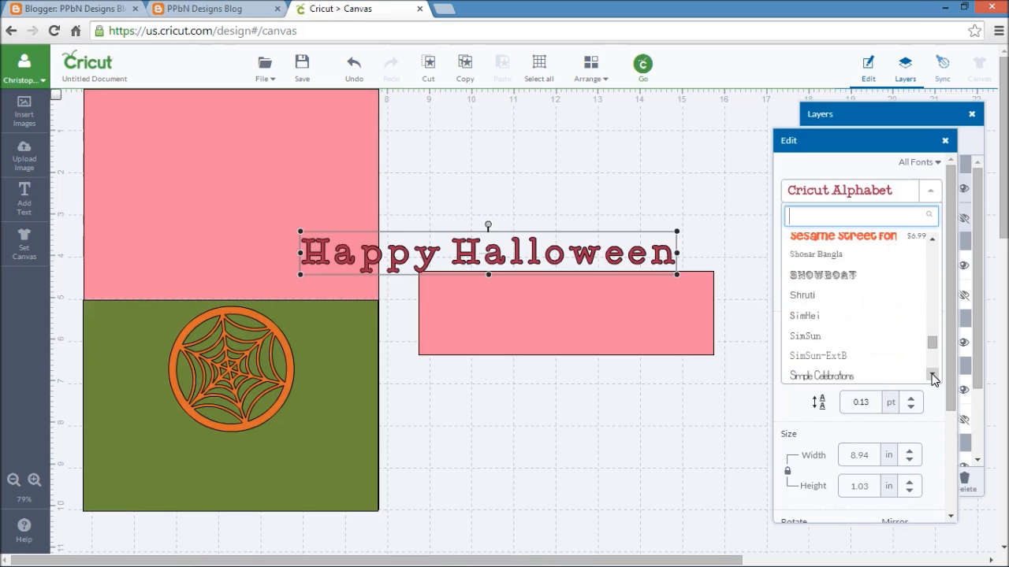
scroll(934, 378, "down", 5)
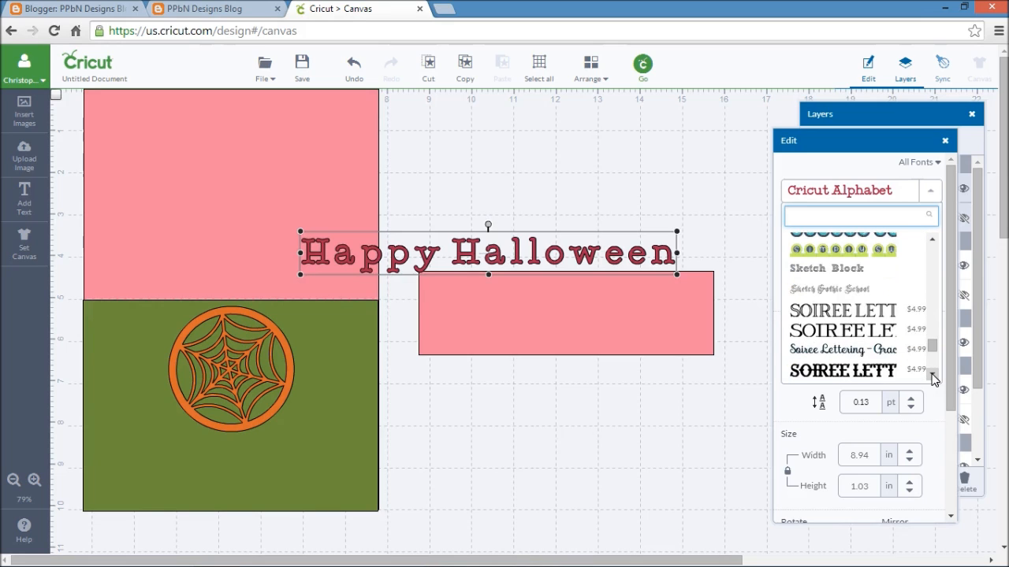
left_click(850, 291)
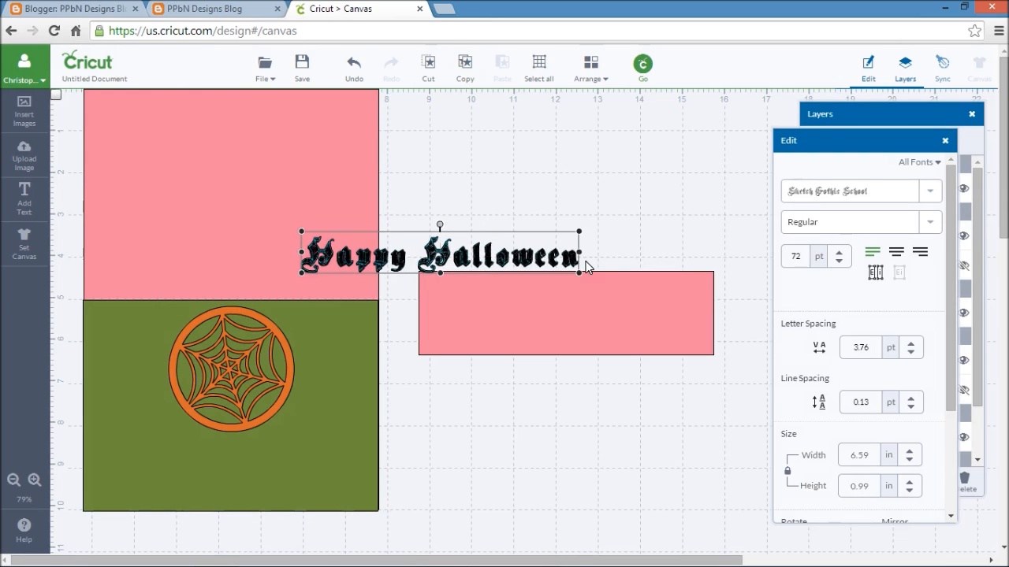
- Move the "Happy Halloween" text onto the middle of the pink strip and deselect it
left_click_drag(479, 266, 552, 276)
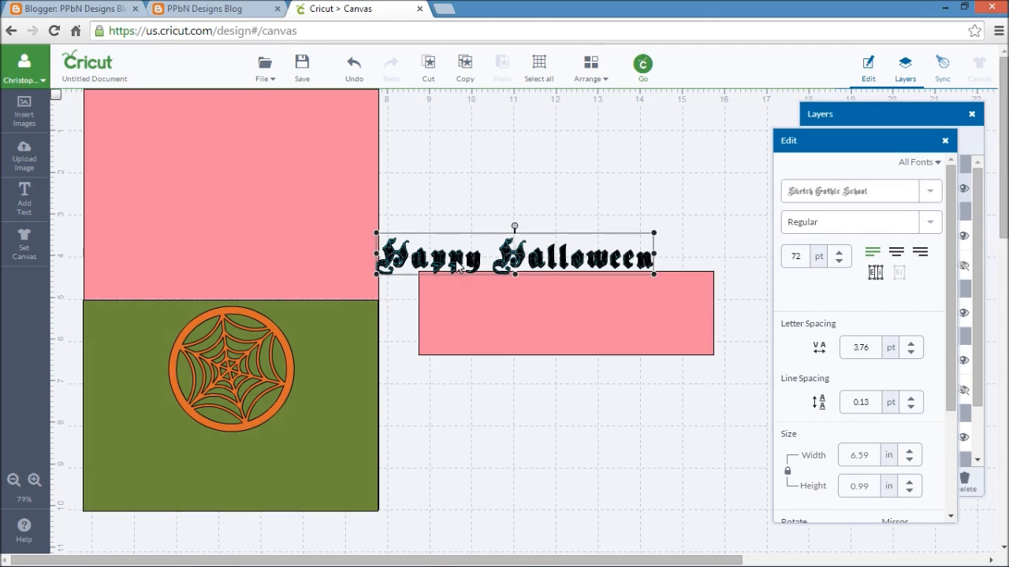
left_click_drag(457, 263, 510, 322)
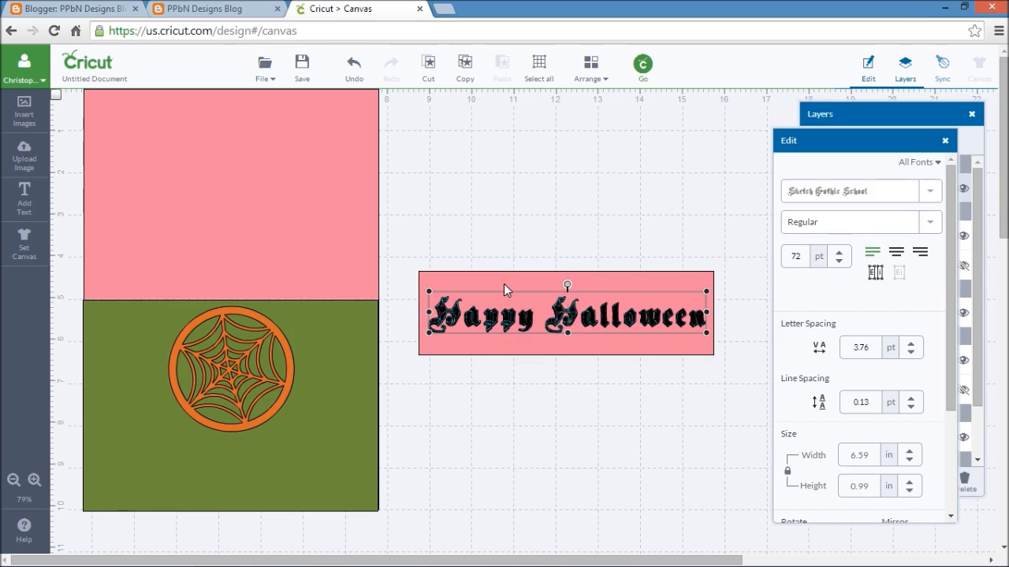
left_click(540, 208)
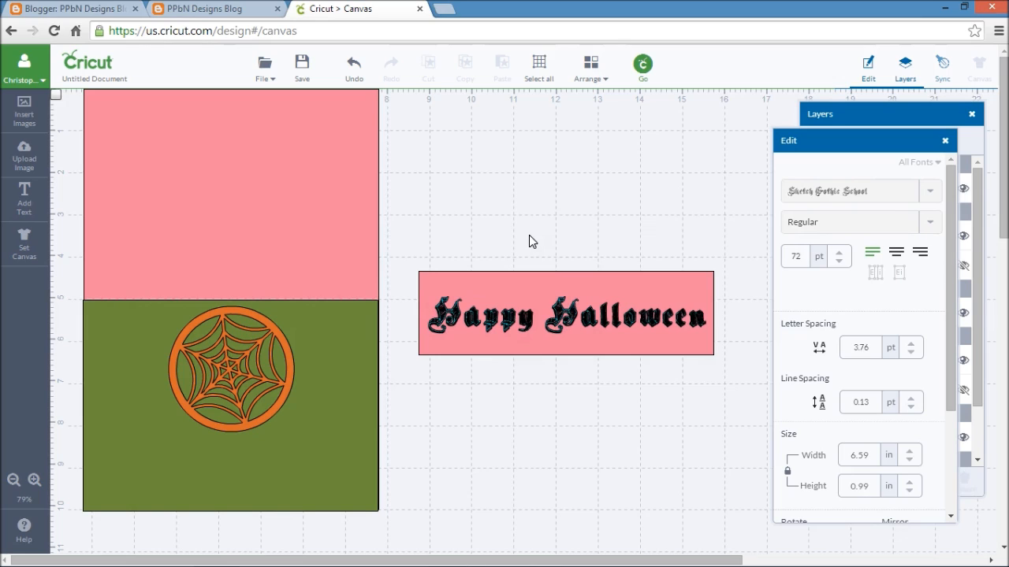
- Change the "Happy Halloween" text's line type to Write with the Midnight pen color
left_click(525, 330)
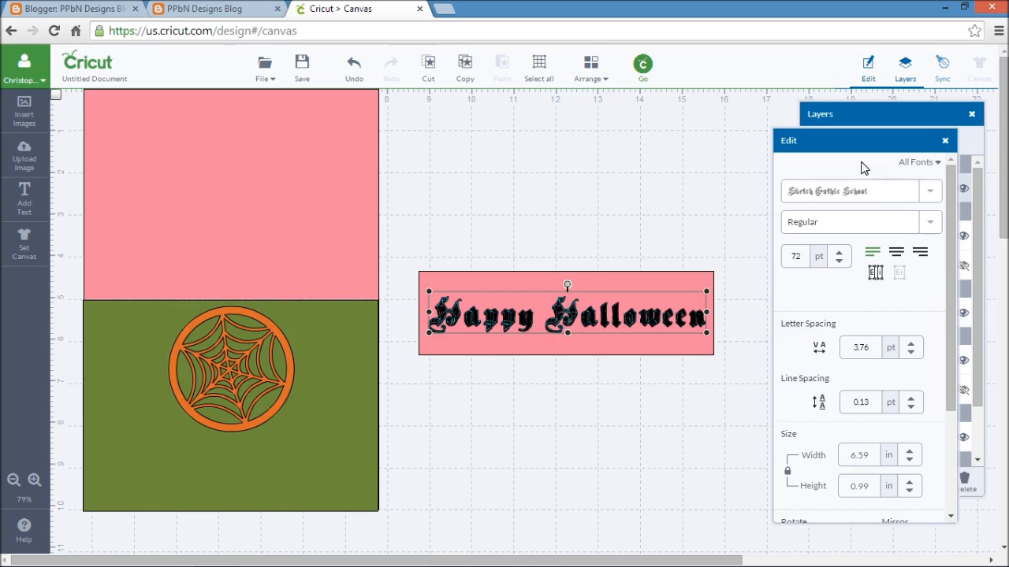
left_click(858, 119)
left_click(842, 189)
left_click(696, 130)
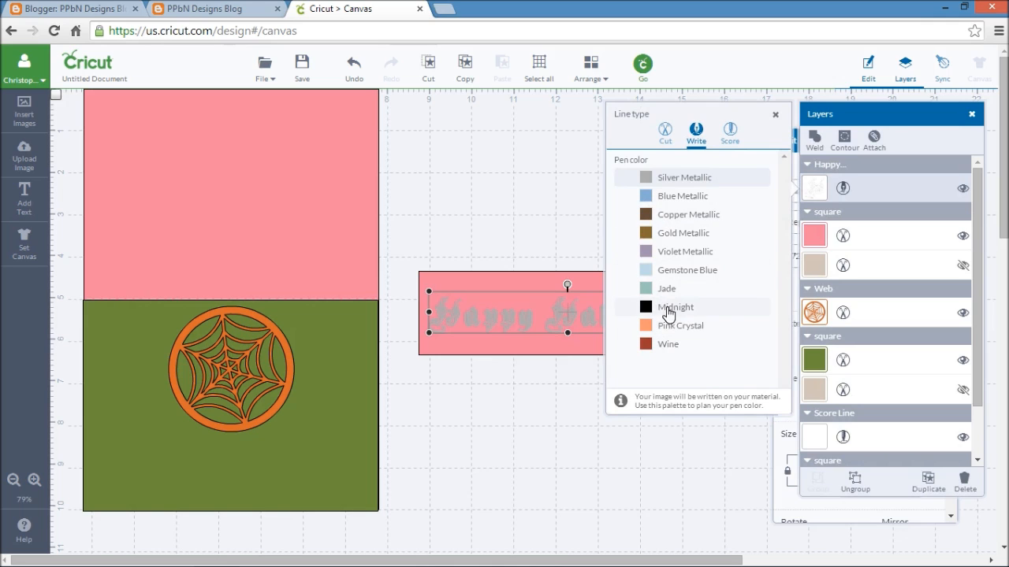
left_click(664, 308)
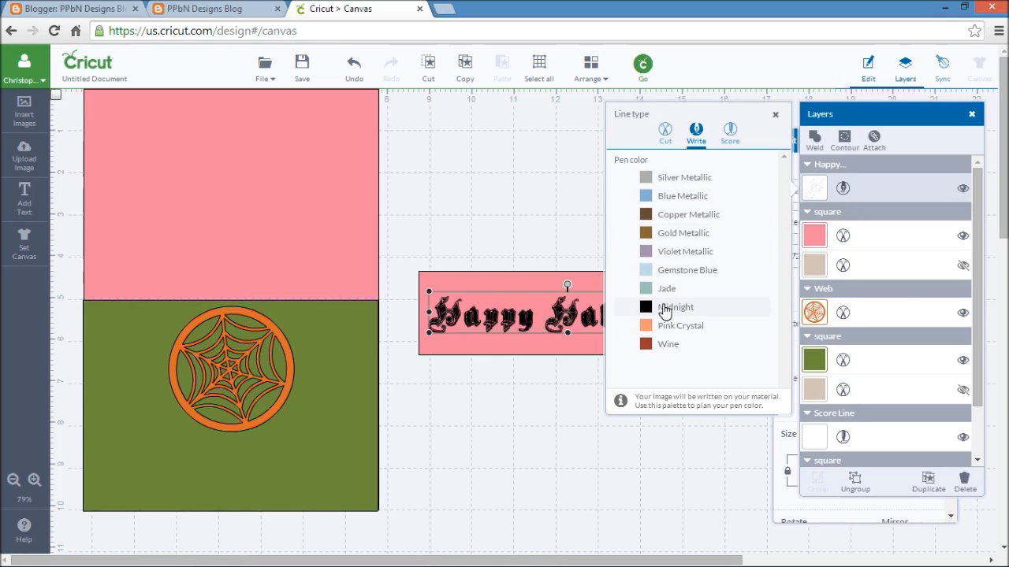
left_click(535, 454)
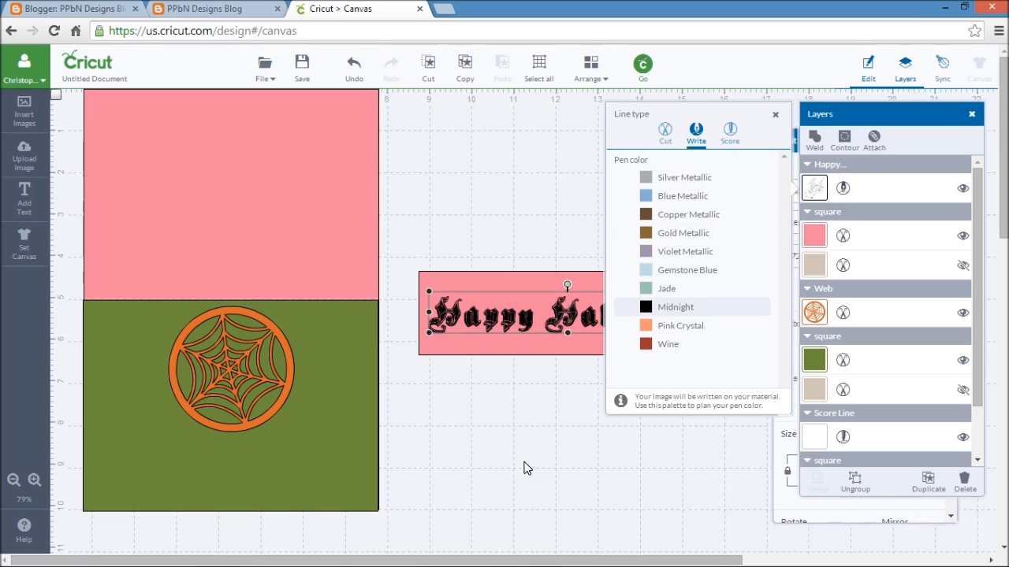
- Attach the "Happy Halloween" text to the pink strip and move the attached piece up on the canvas
left_click_drag(403, 218, 750, 403)
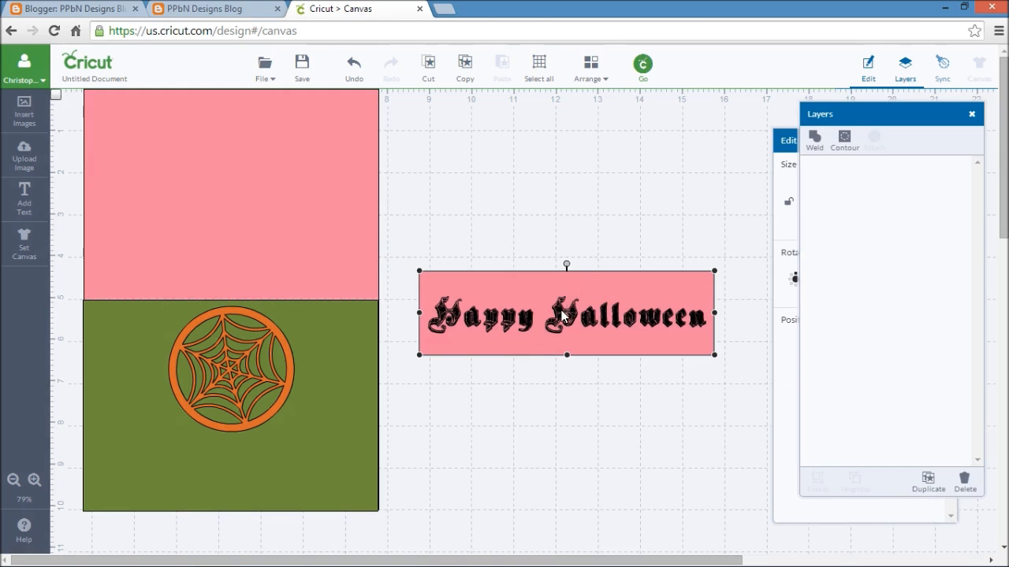
left_click(576, 273)
left_click_drag(576, 273, 581, 225)
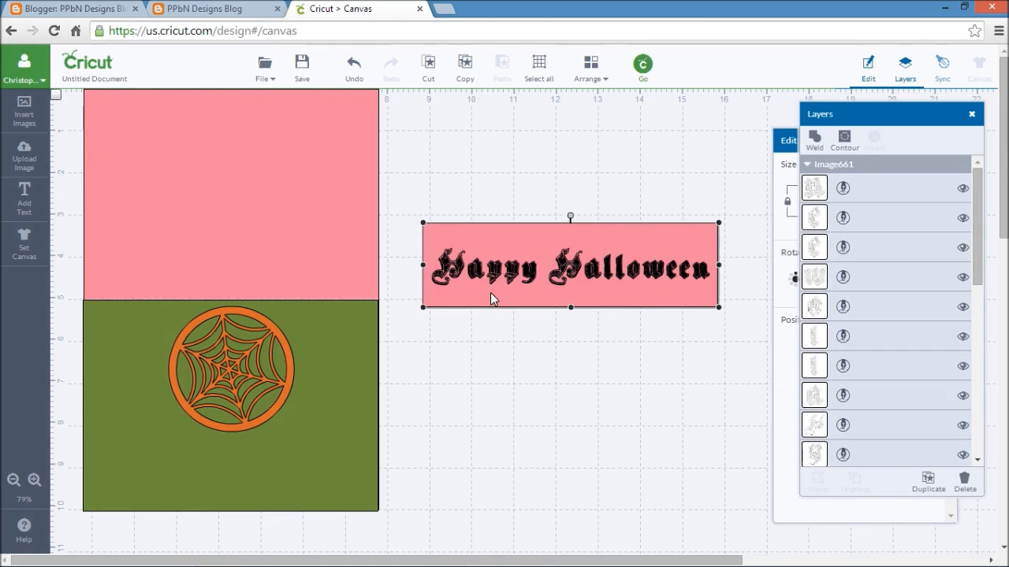
- Move the green panel and the spider web off the card base onto the empty canvas beside it
left_click(351, 375)
left_click_drag(327, 373, 684, 377)
left_click_drag(235, 383, 577, 190)
left_click(288, 252)
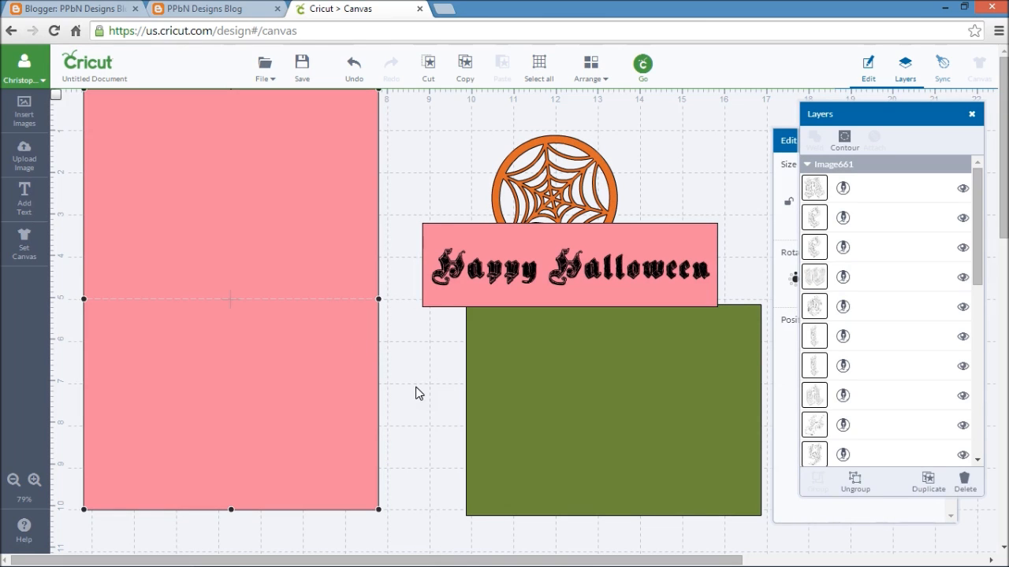
left_click(430, 496)
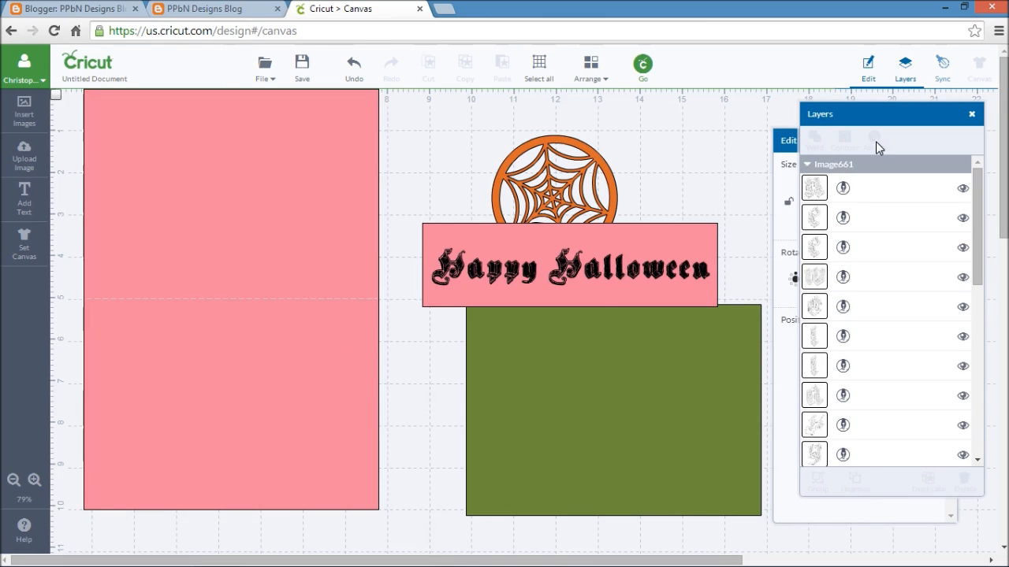
- Attach the score line to the pink card base square
scroll(959, 410, "down", 10)
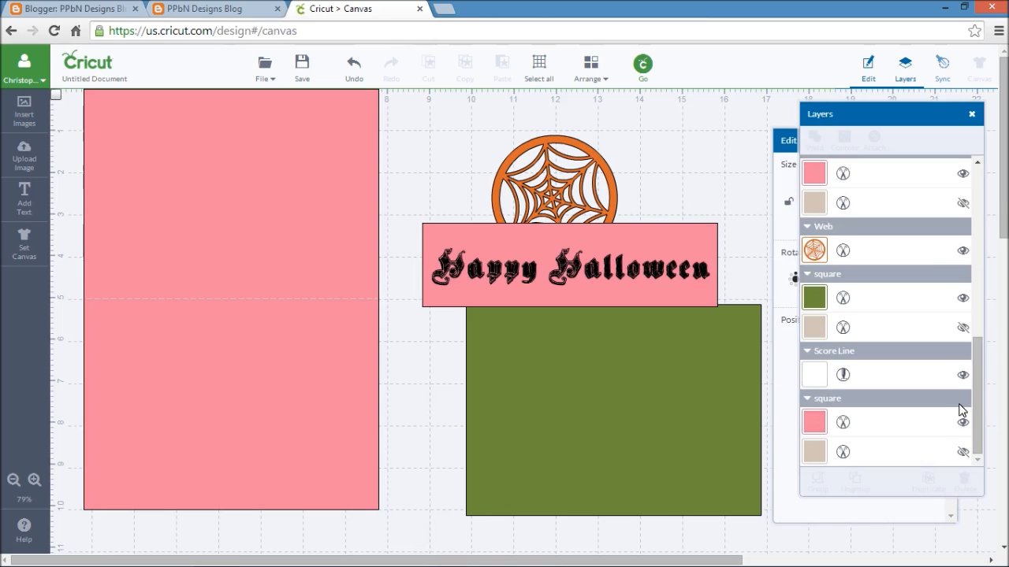
left_click(885, 429)
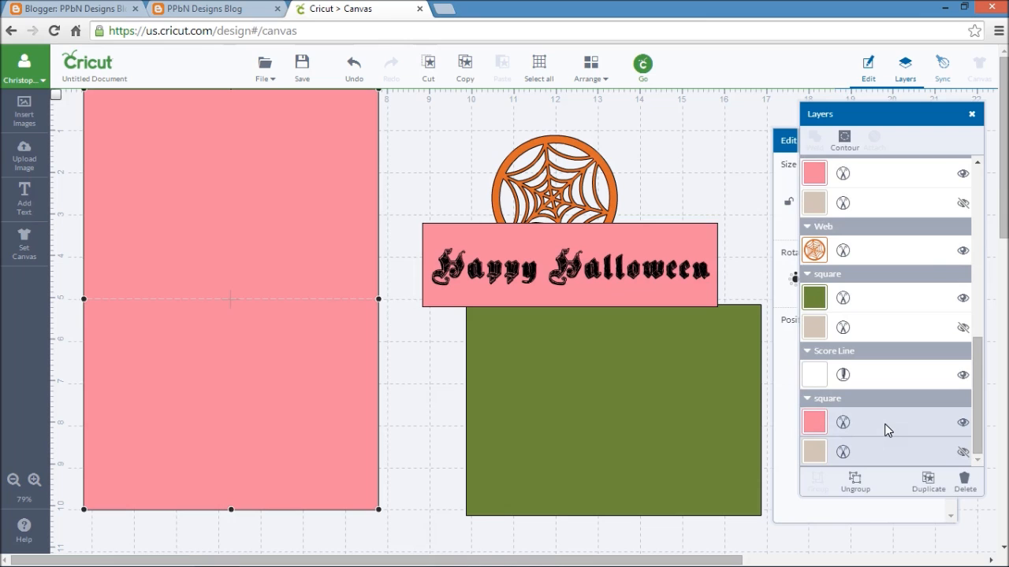
left_click(885, 381, "shift")
left_click(883, 429)
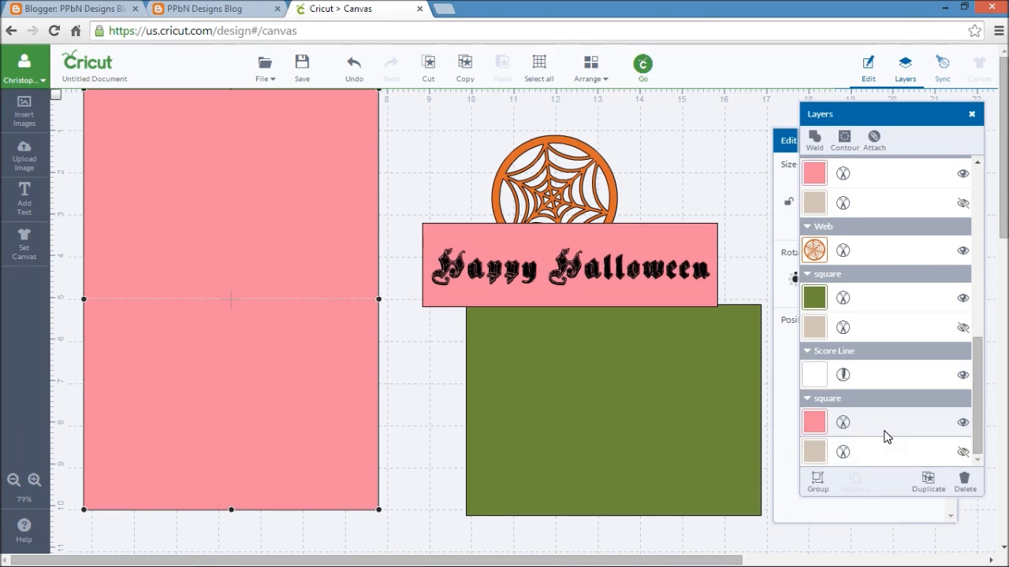
left_click(858, 377)
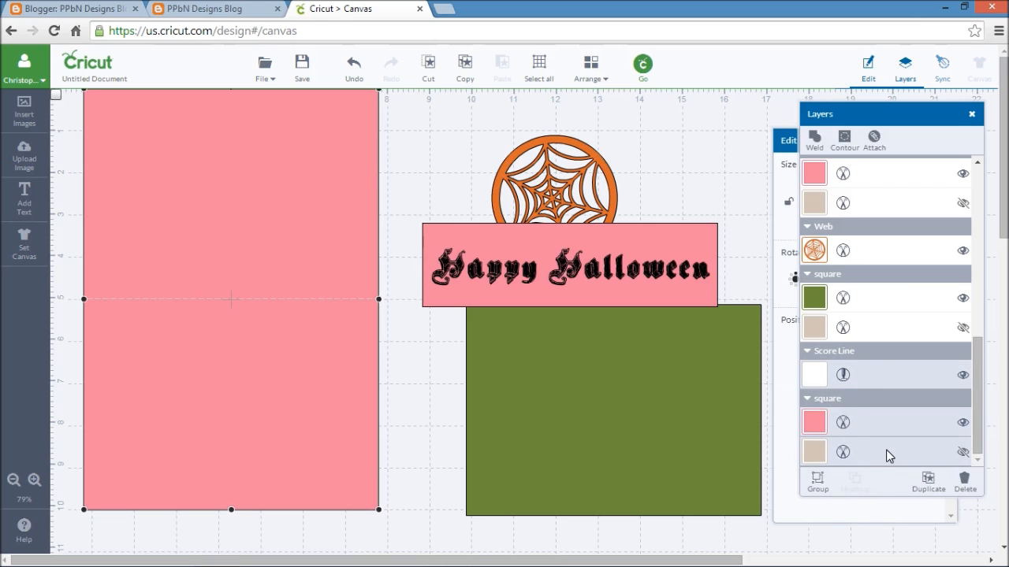
left_click(875, 141)
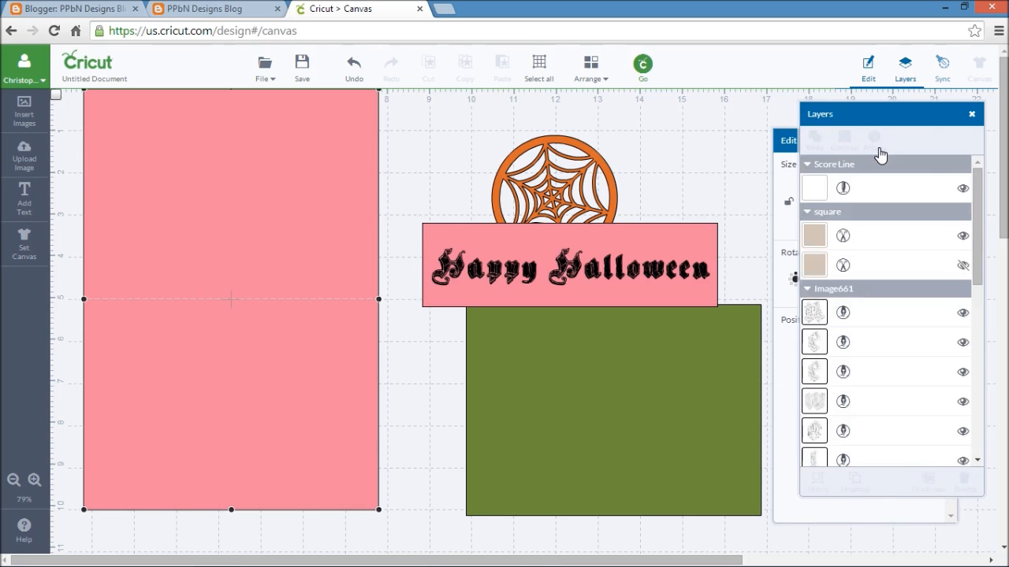
- Recolor the attached card base to Rose Pink (#e54b75), keeping its line type as Cut
left_click(348, 153)
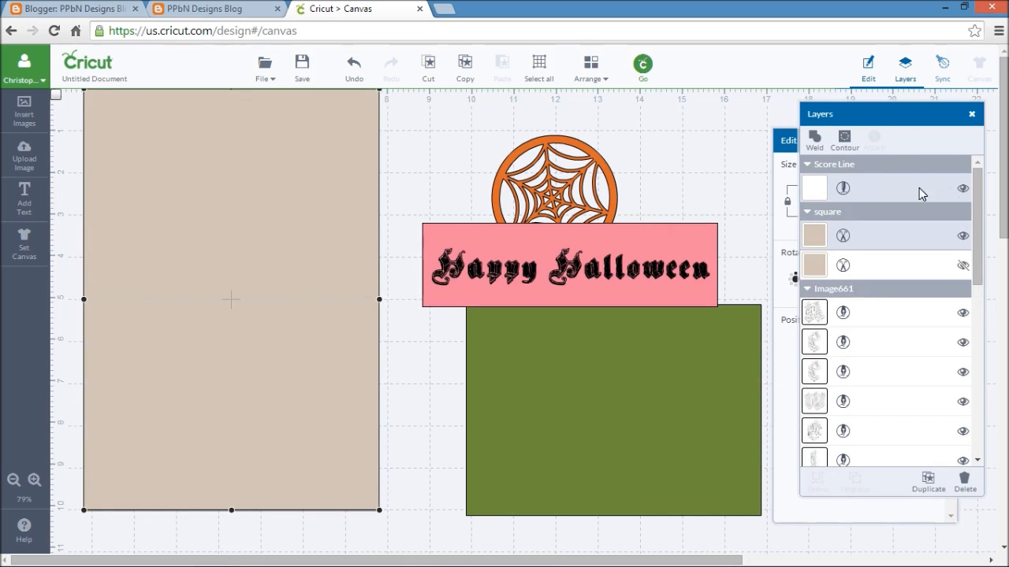
left_click(844, 238)
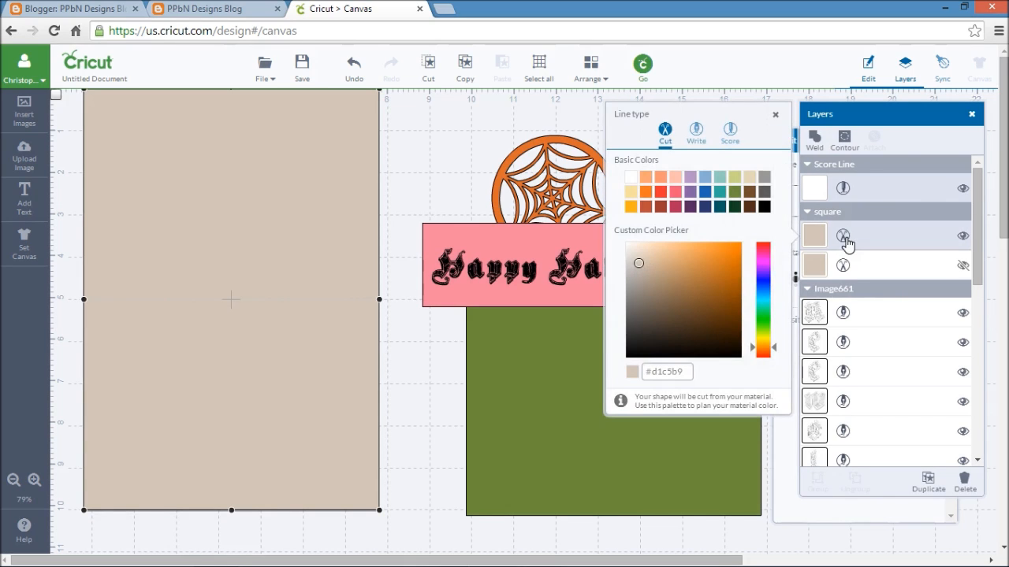
left_click(680, 204)
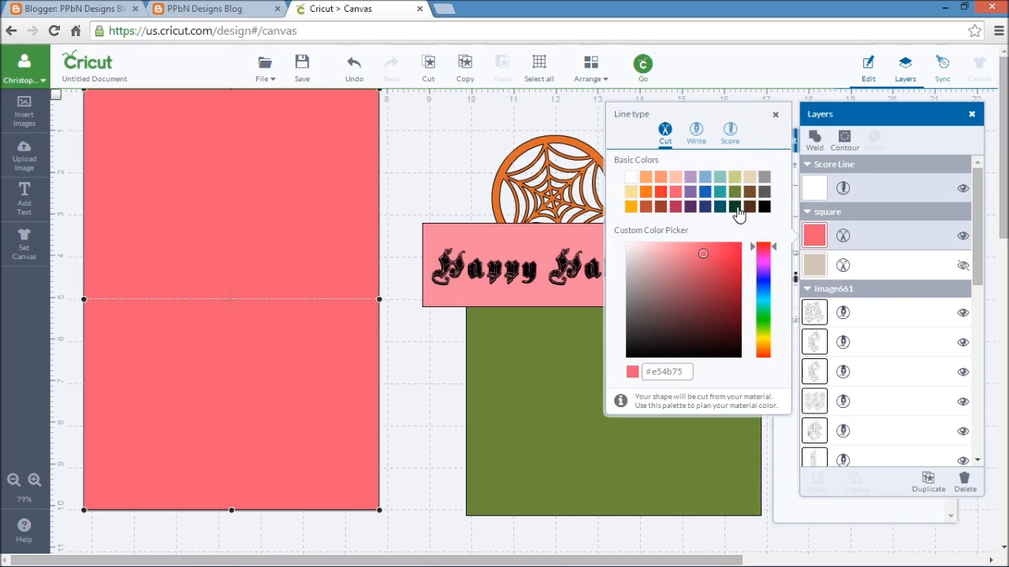
- Recolor the square of the "Happy Halloween" strip to Rose Pink (#e54b75) to match the card base
left_click(498, 240)
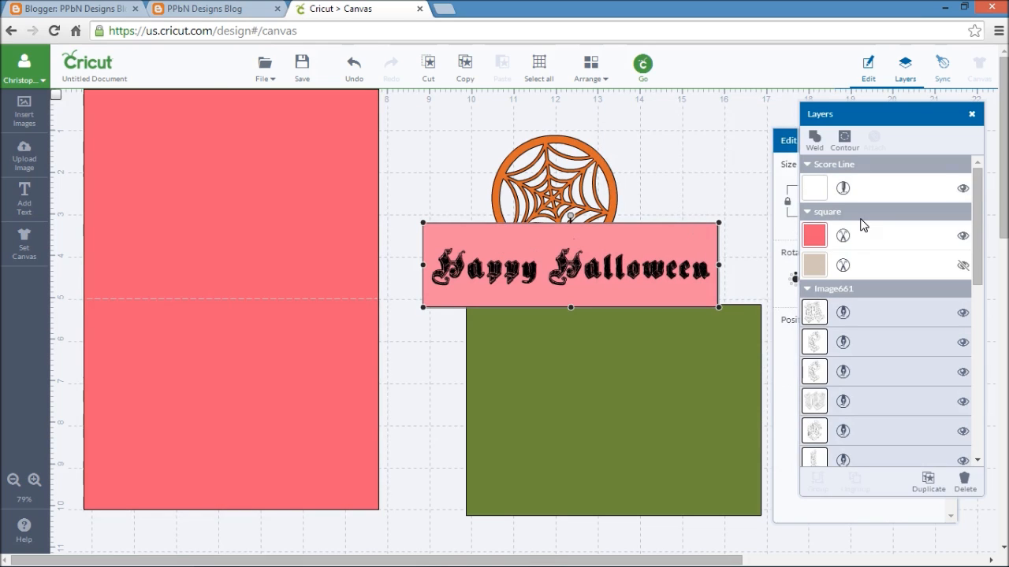
left_click_drag(981, 226, 992, 353)
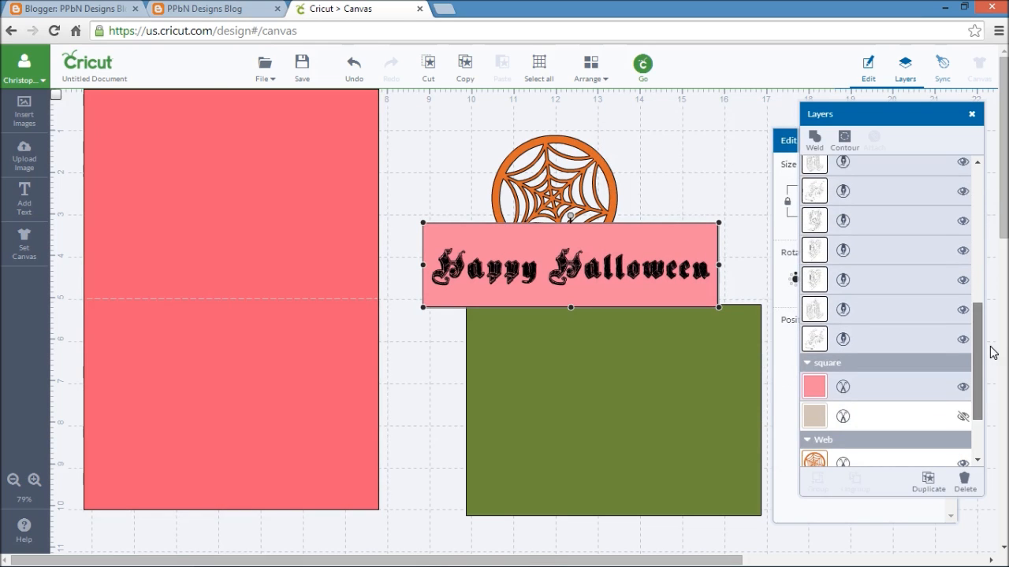
left_click(840, 386)
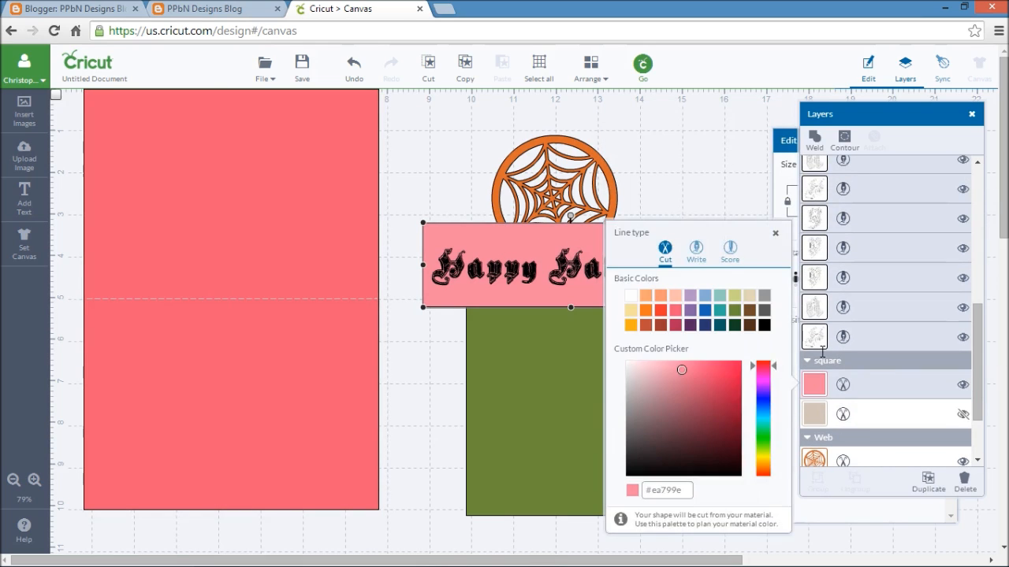
left_click(674, 313)
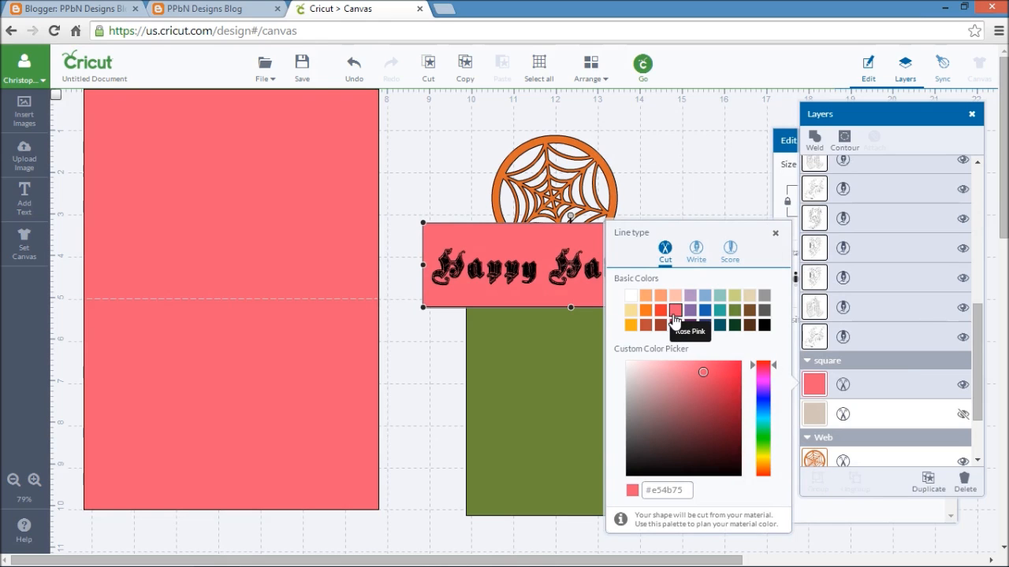
left_click(438, 158)
- Shift the "Happy Halloween" strip slightly down over the green panel and open the mat preview for cutting
left_click_drag(461, 258, 483, 282)
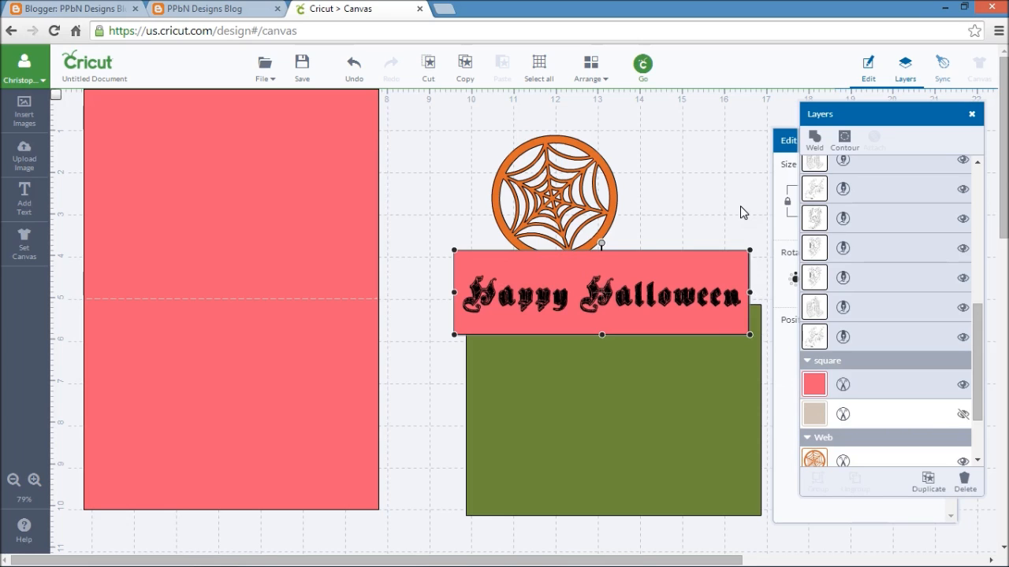
left_click(643, 71)
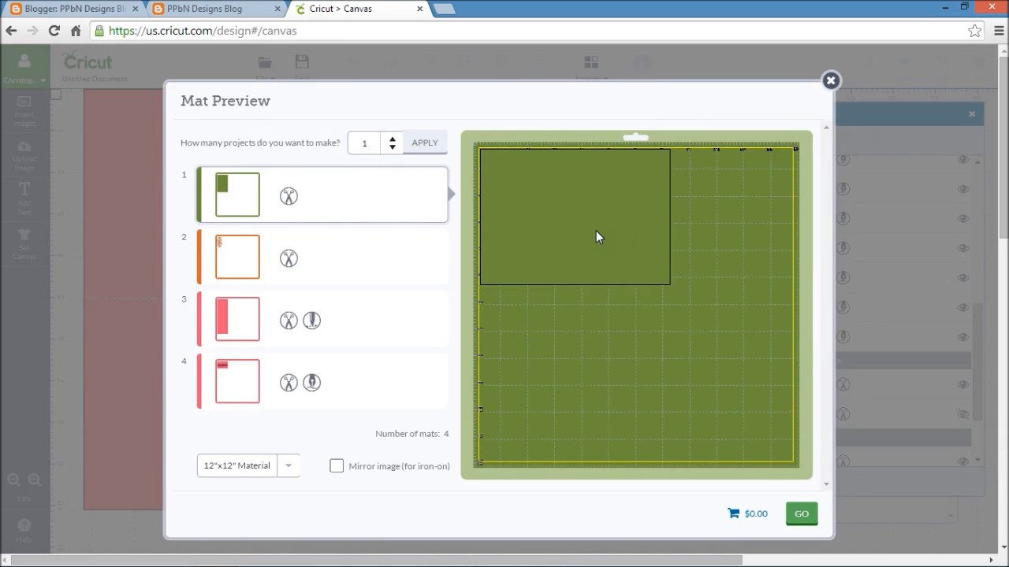
- Review the web, scored card base and "Happy Halloween" strip mats in the mat preview, comparing the two pink mats, and return to the canvas
left_click(363, 243)
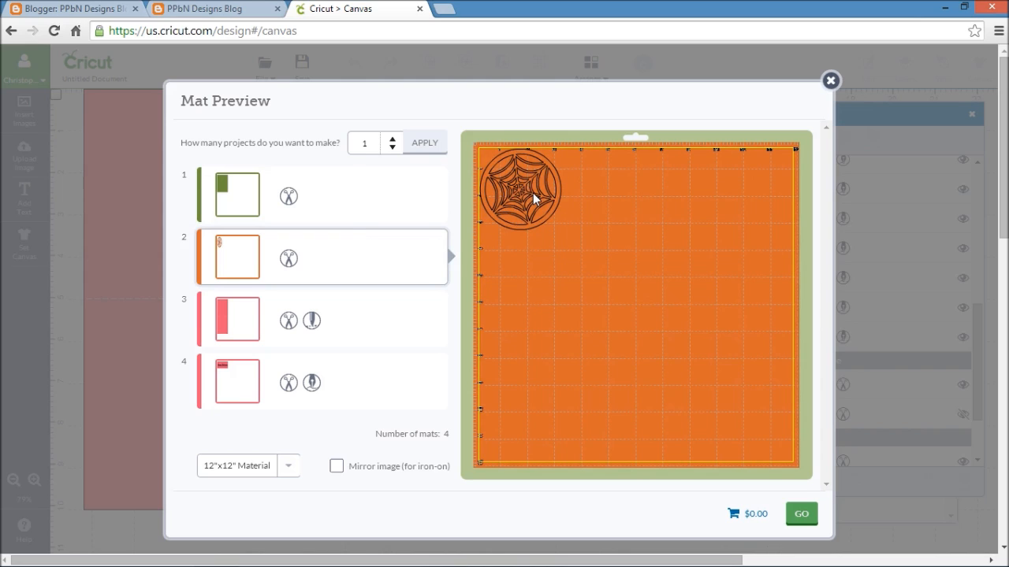
left_click(364, 329)
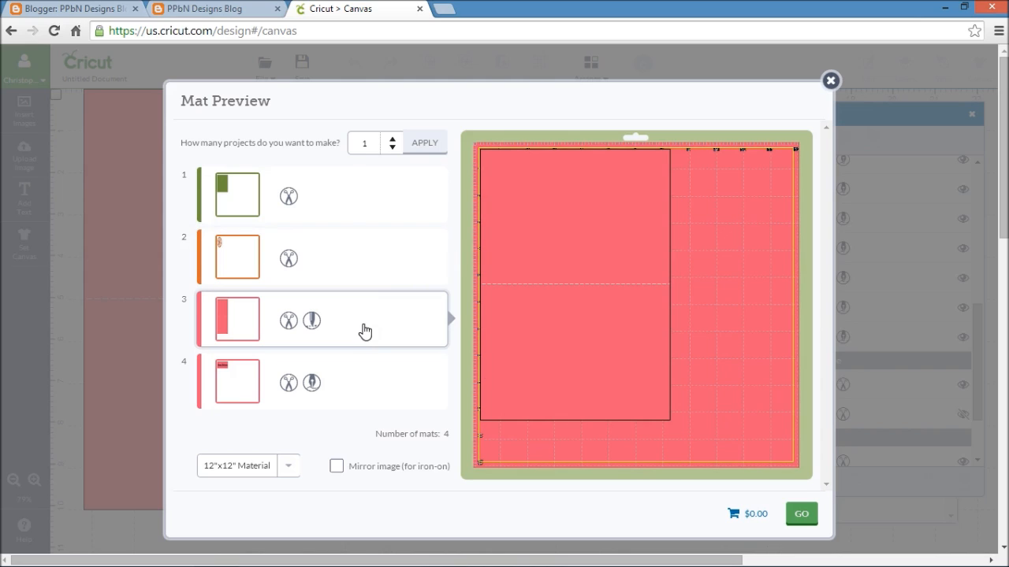
left_click(357, 391)
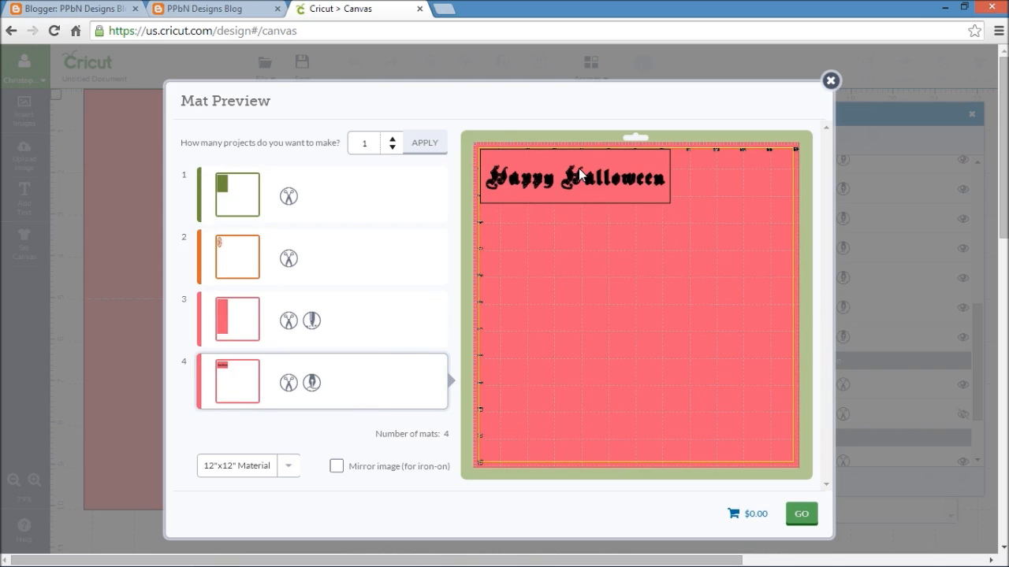
left_click(359, 332)
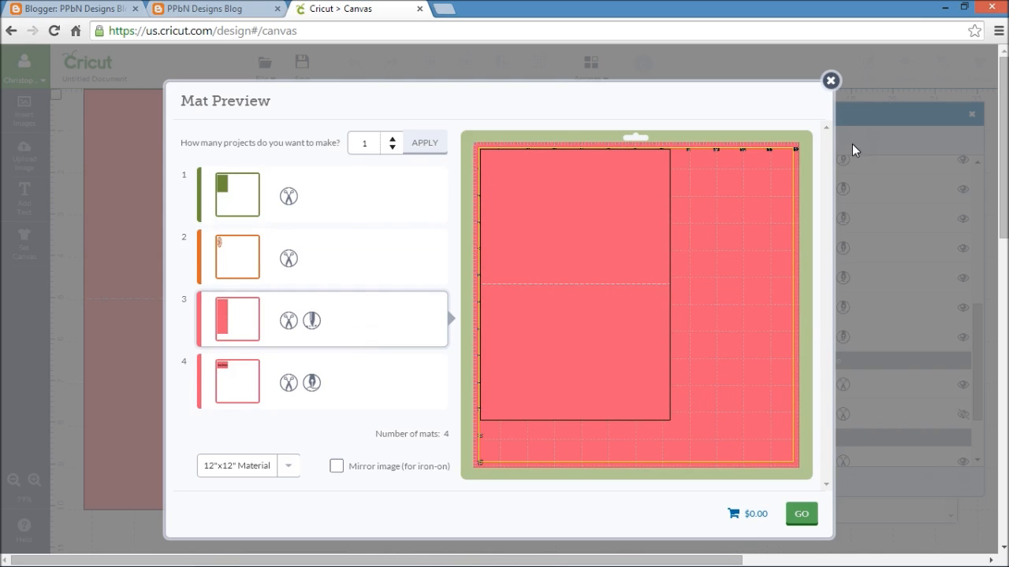
left_click(394, 382)
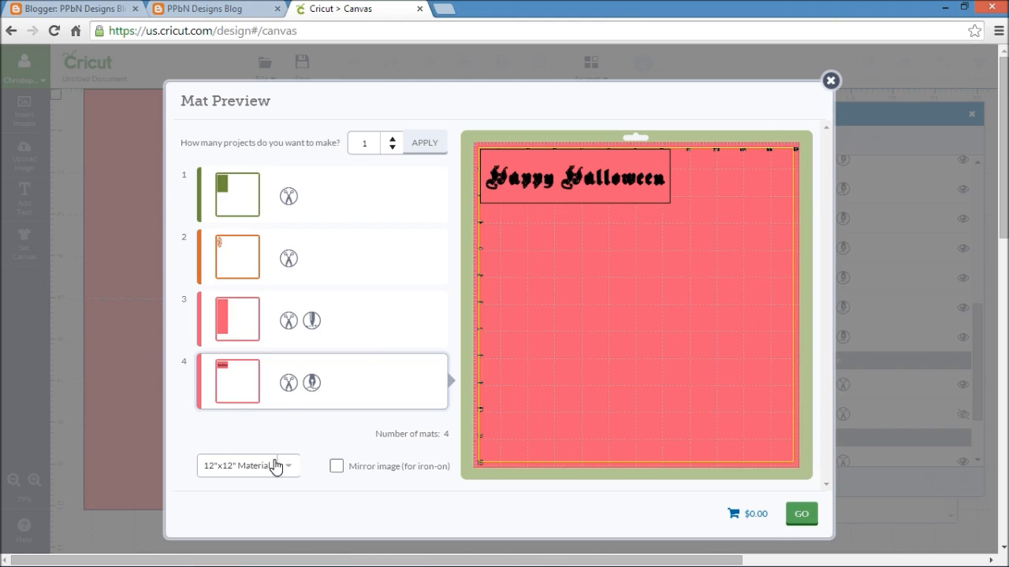
left_click(380, 339)
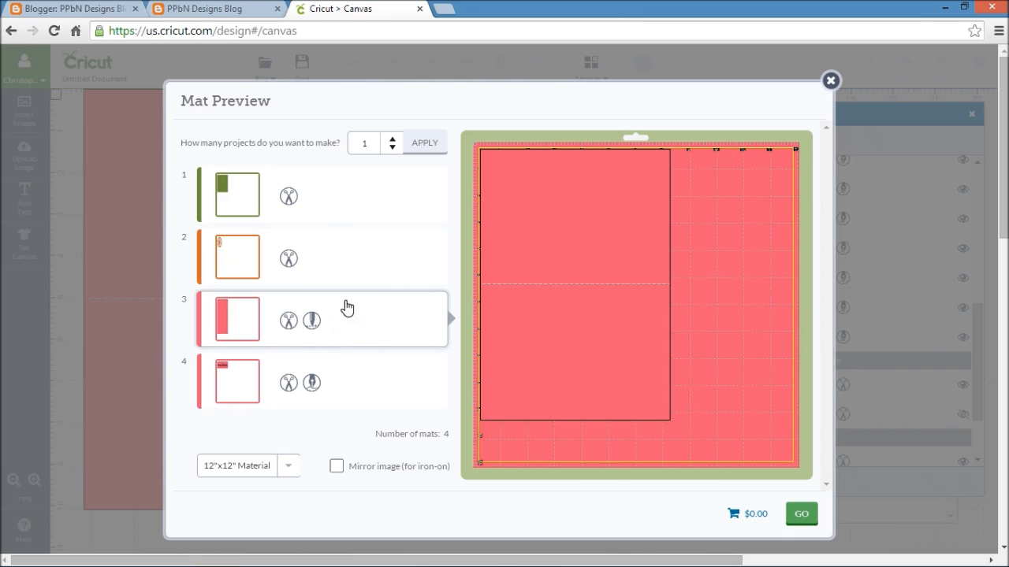
left_click(357, 385)
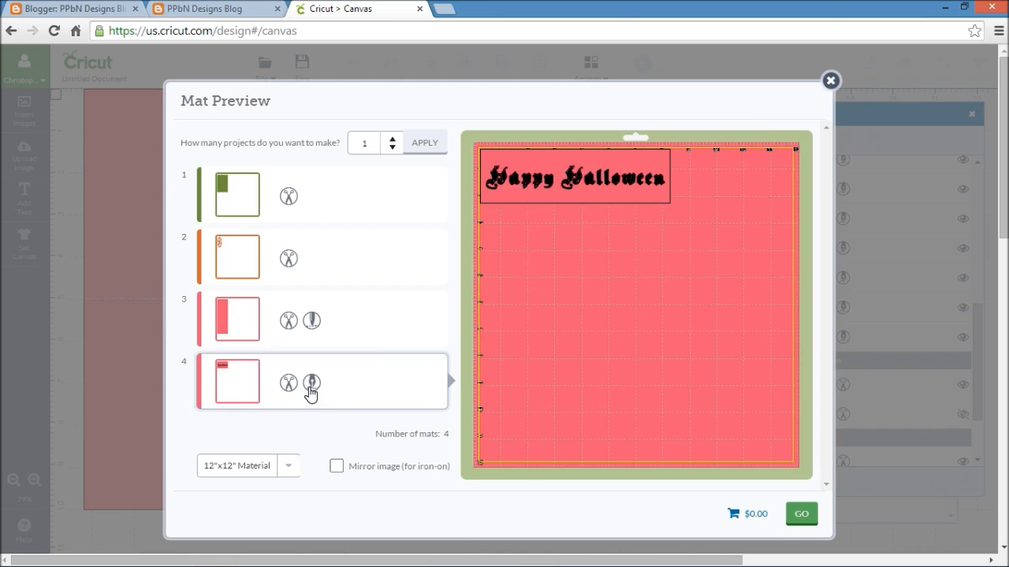
left_click(831, 81)
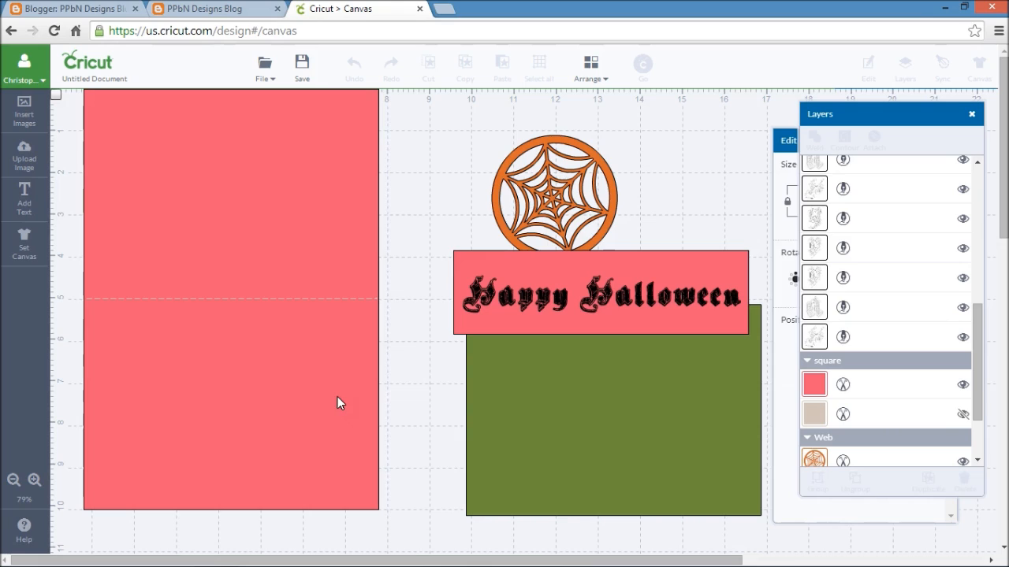